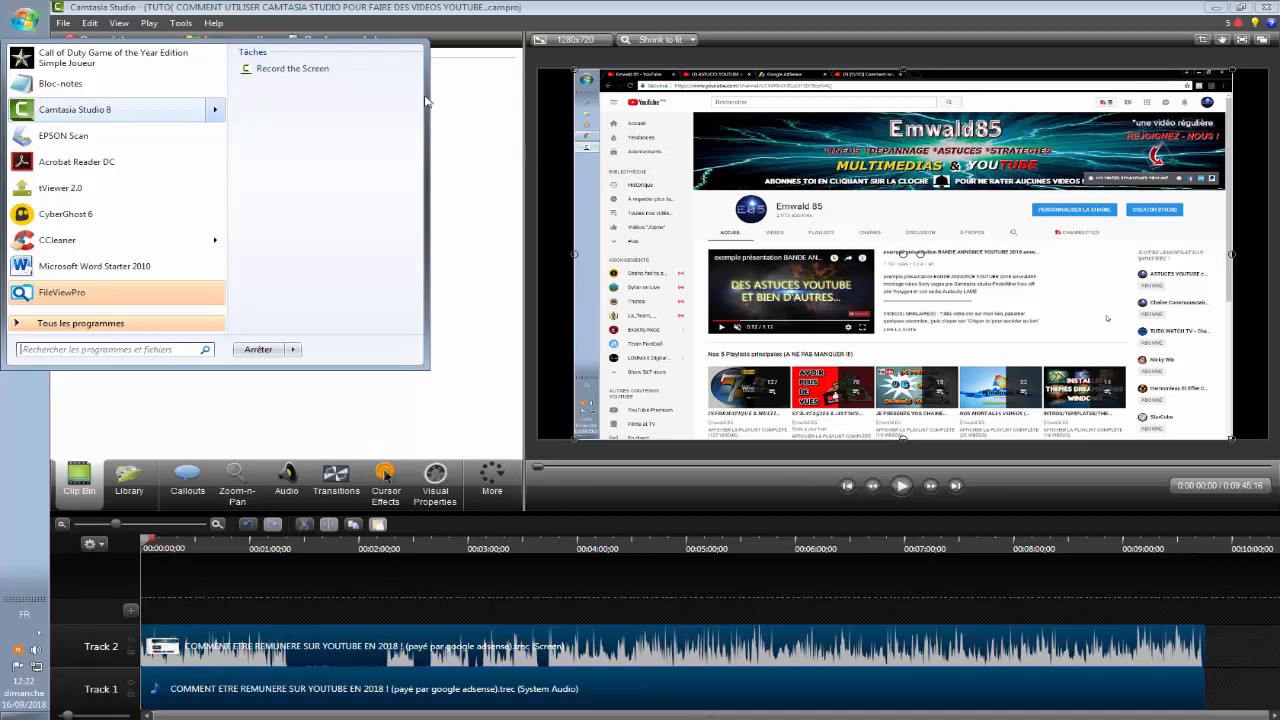
# - Delete the system audio clip of the screen recording from Track 1
pyautogui.click(479, 358)
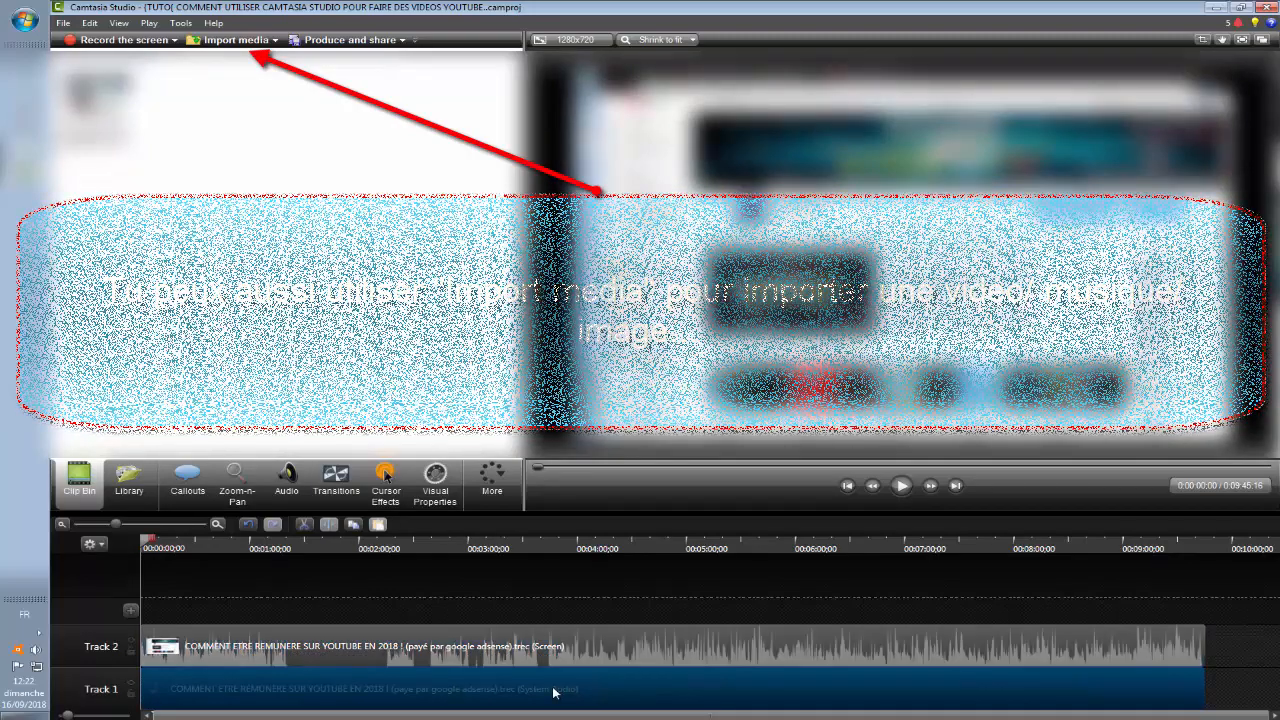
pyautogui.rightClick(555, 690)
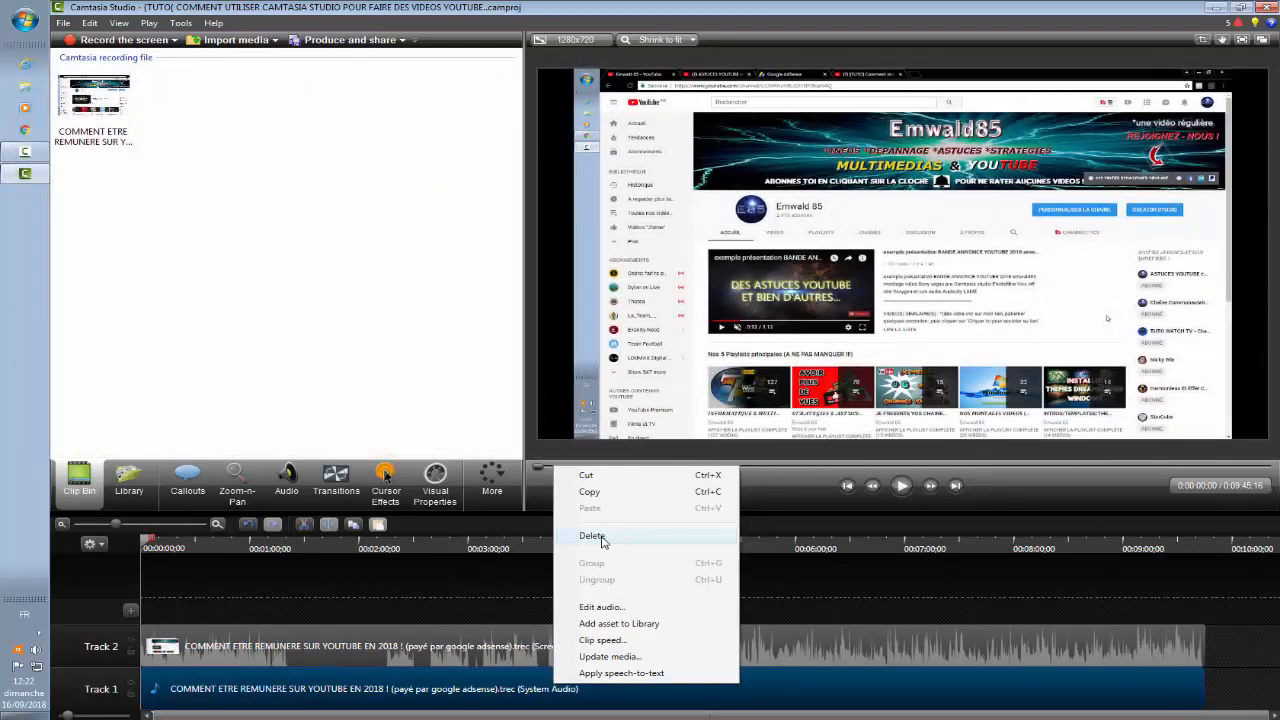
pyautogui.click(592, 536)
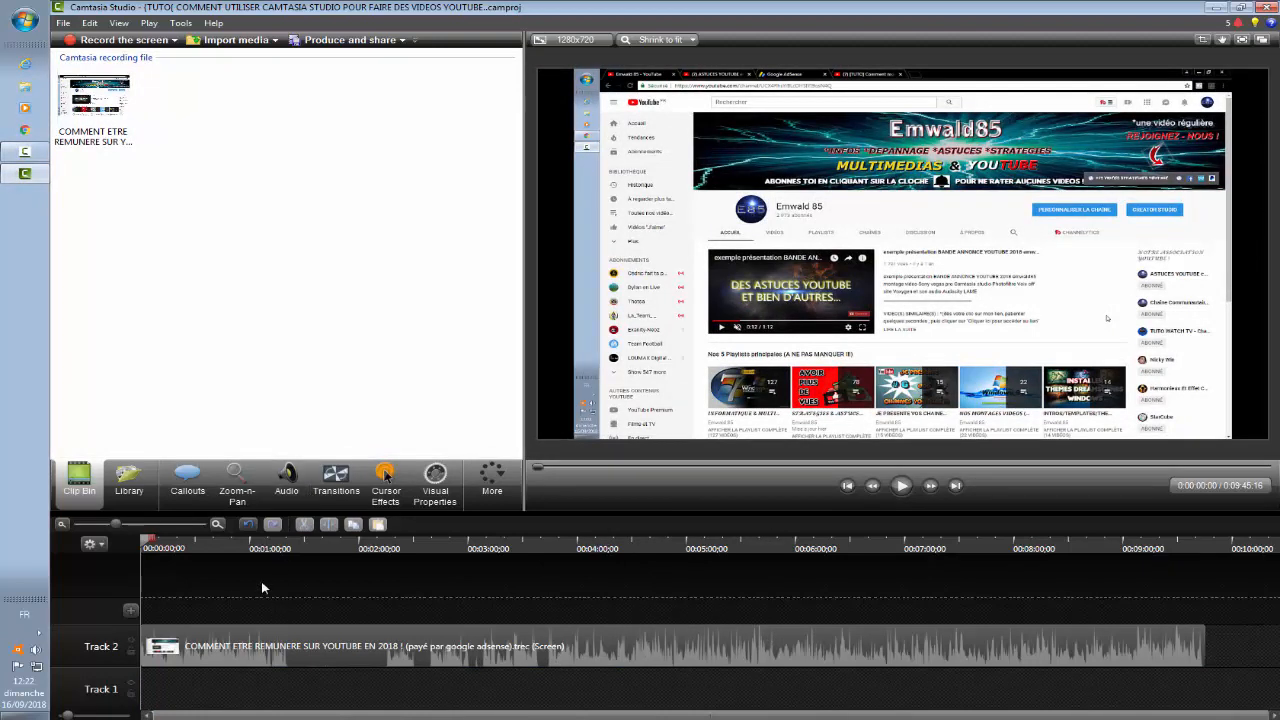
# - Separate the video and audio of the screen recording clip on Track 2, and select each resulting clip in turn
pyautogui.click(292, 648)
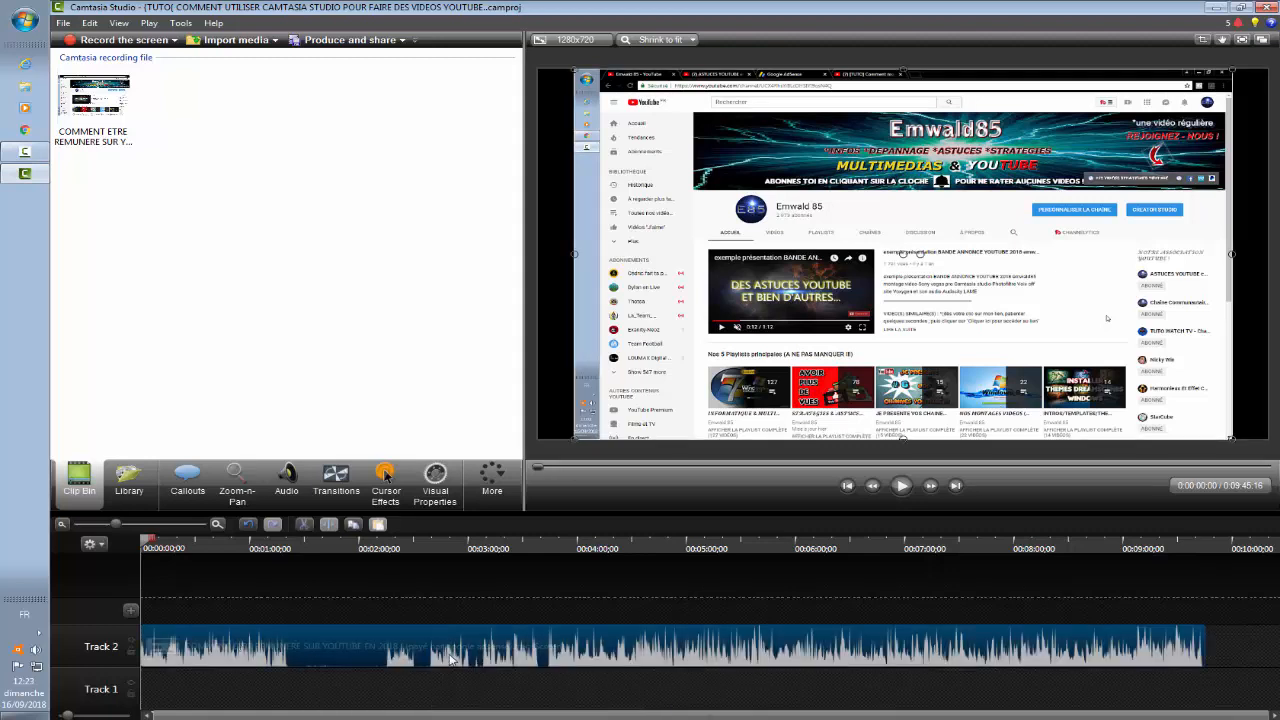
pyautogui.rightClick(349, 652)
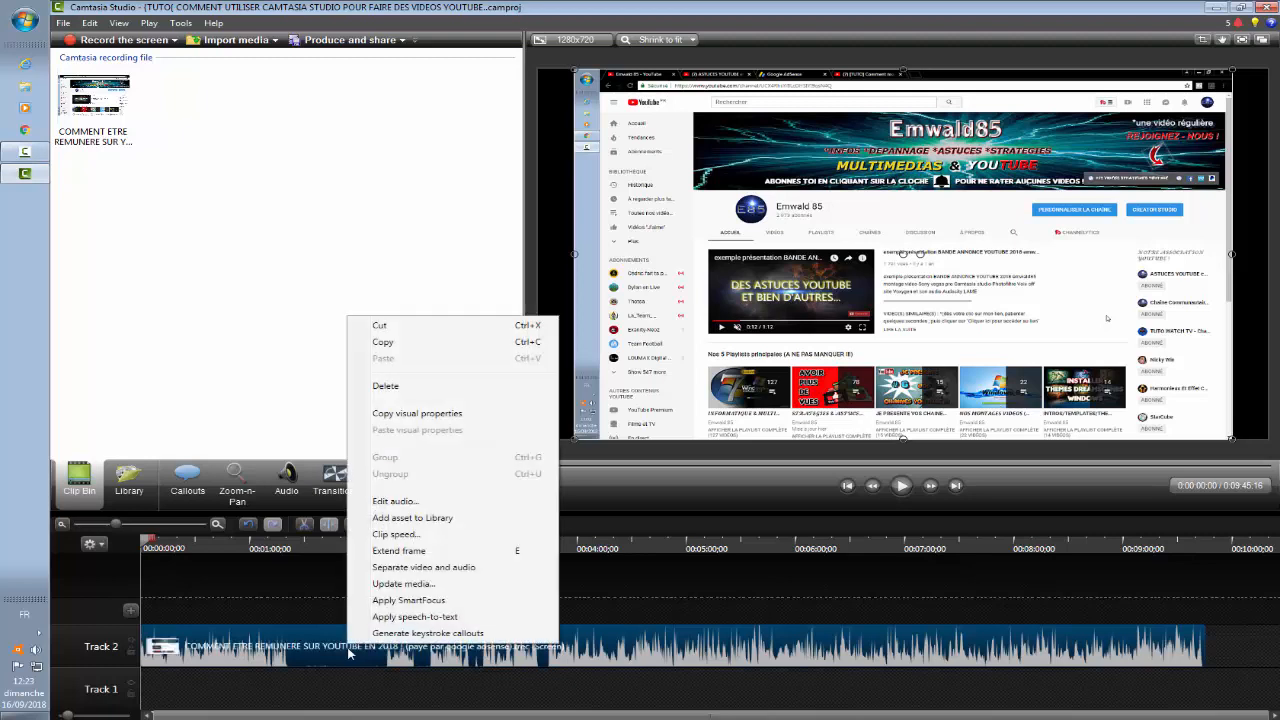
pyautogui.click(432, 568)
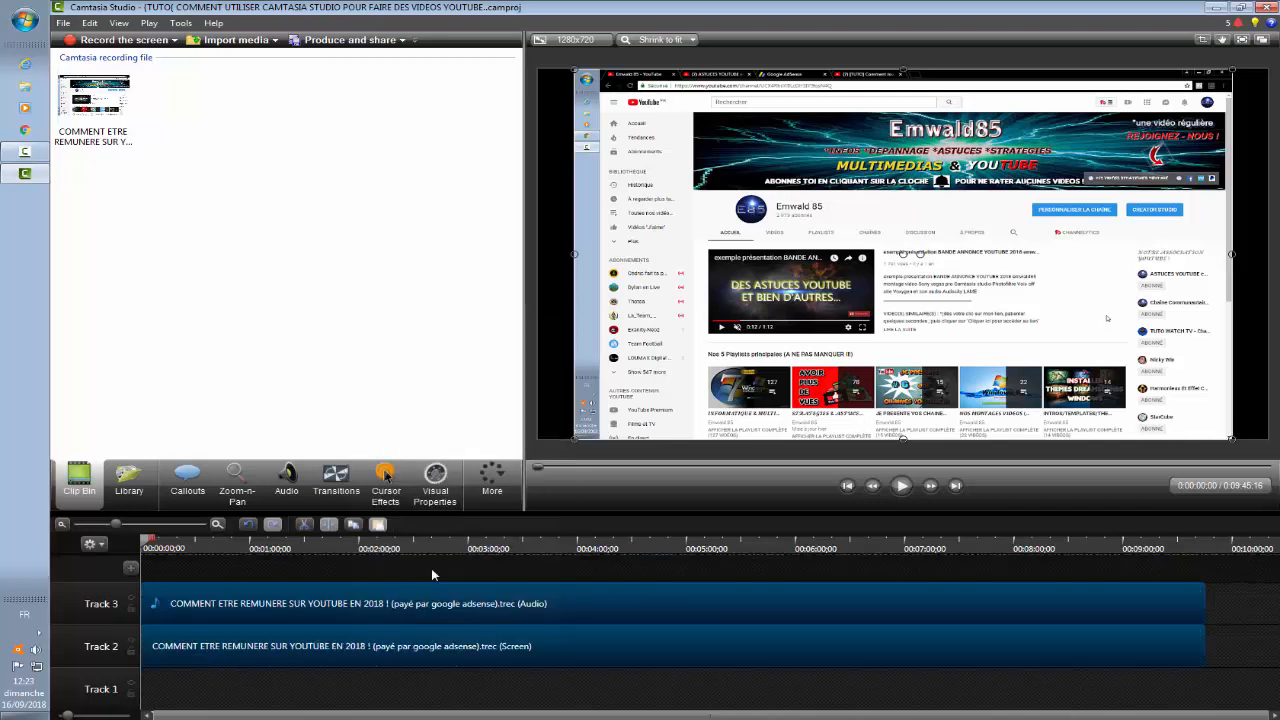
pyautogui.click(302, 609)
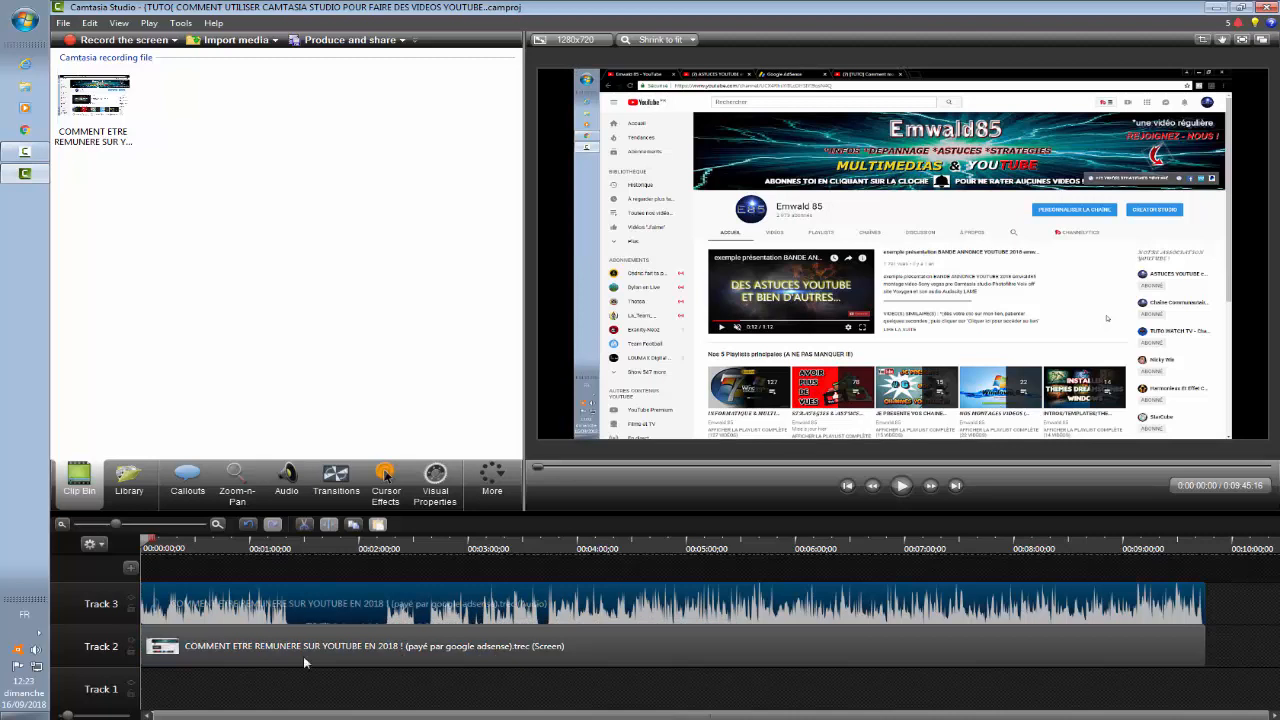
pyautogui.click(284, 638)
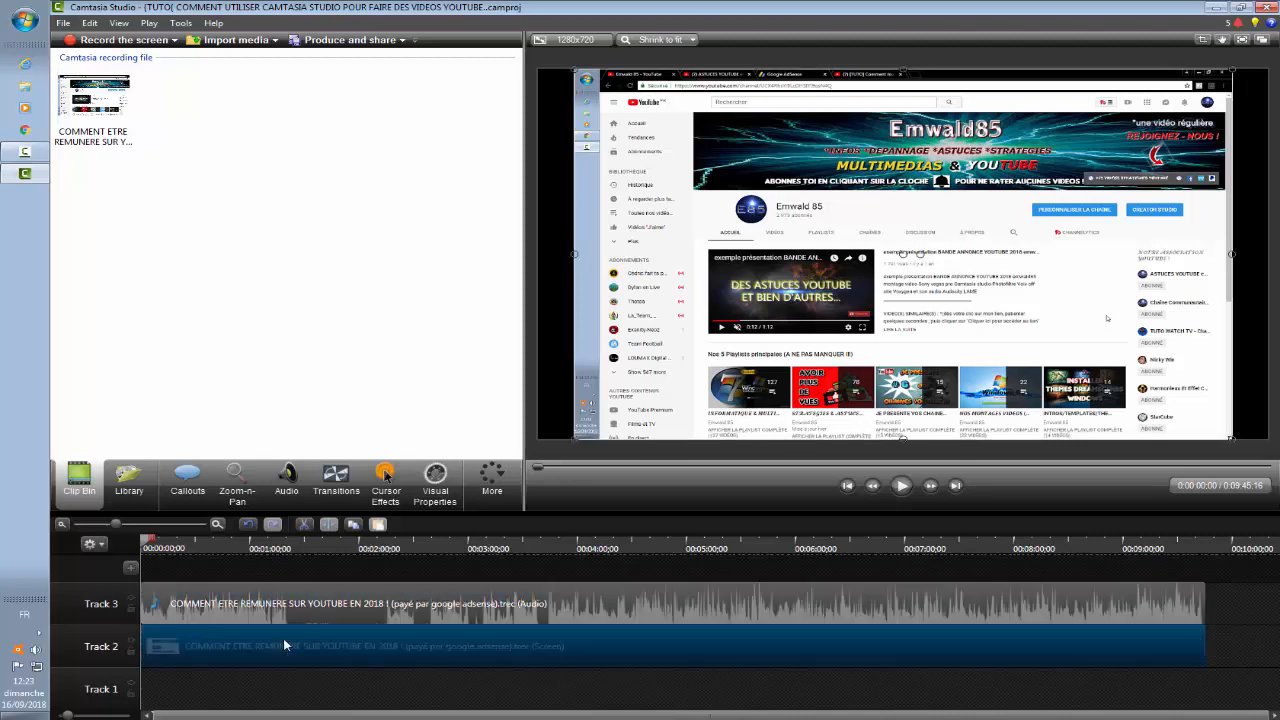
pyautogui.click(284, 606)
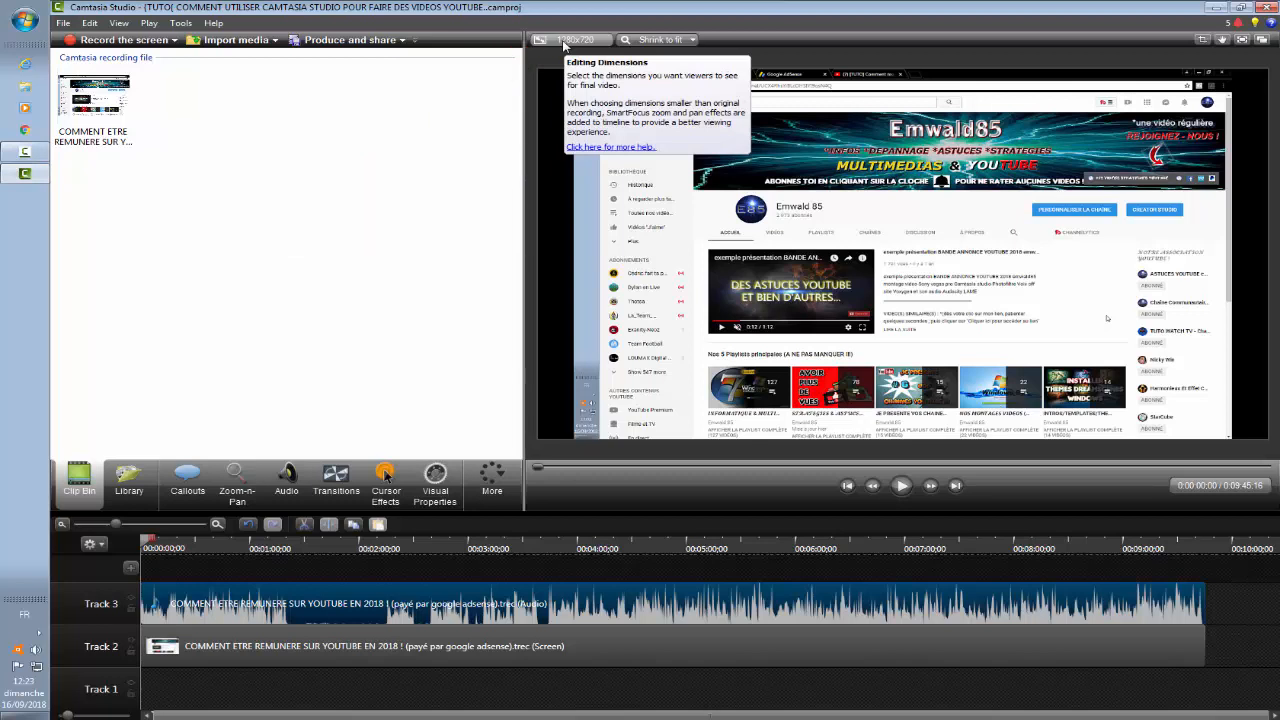
# - Check the project's editing dimensions, and stretch the screen recording horizontally on both sides to fill the full canvas width
pyautogui.click(564, 44)
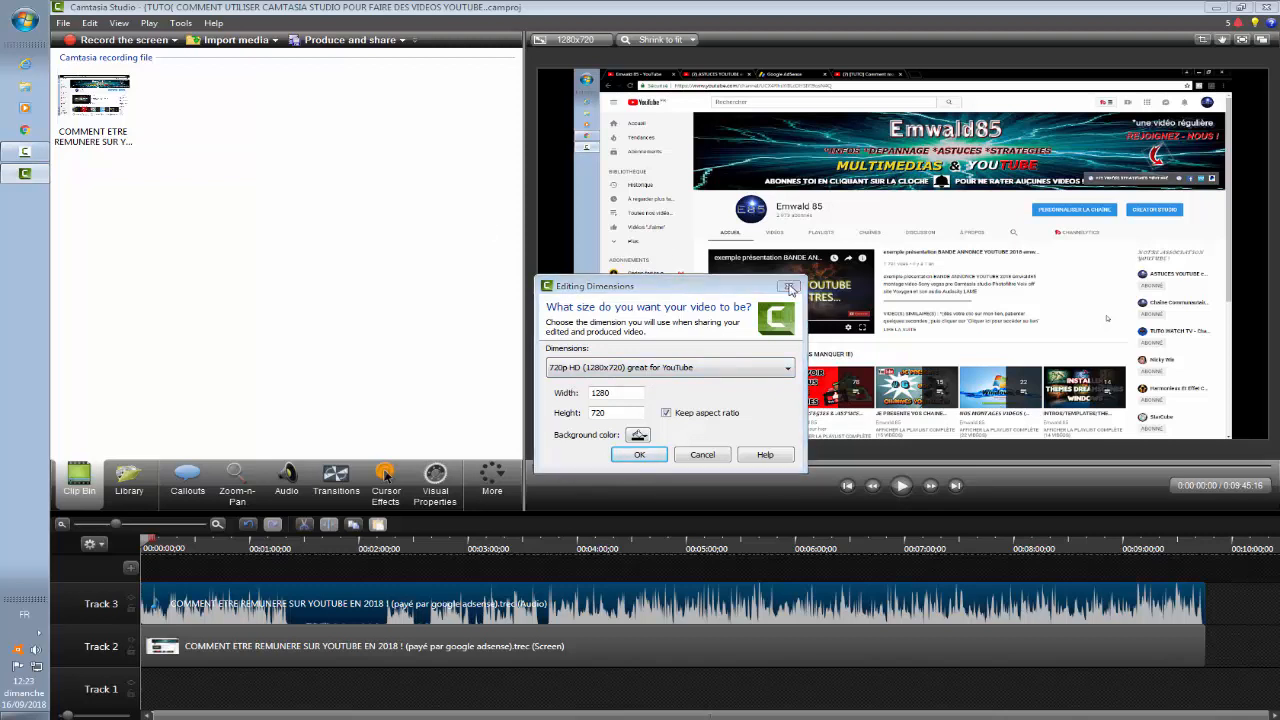
pyautogui.click(789, 288)
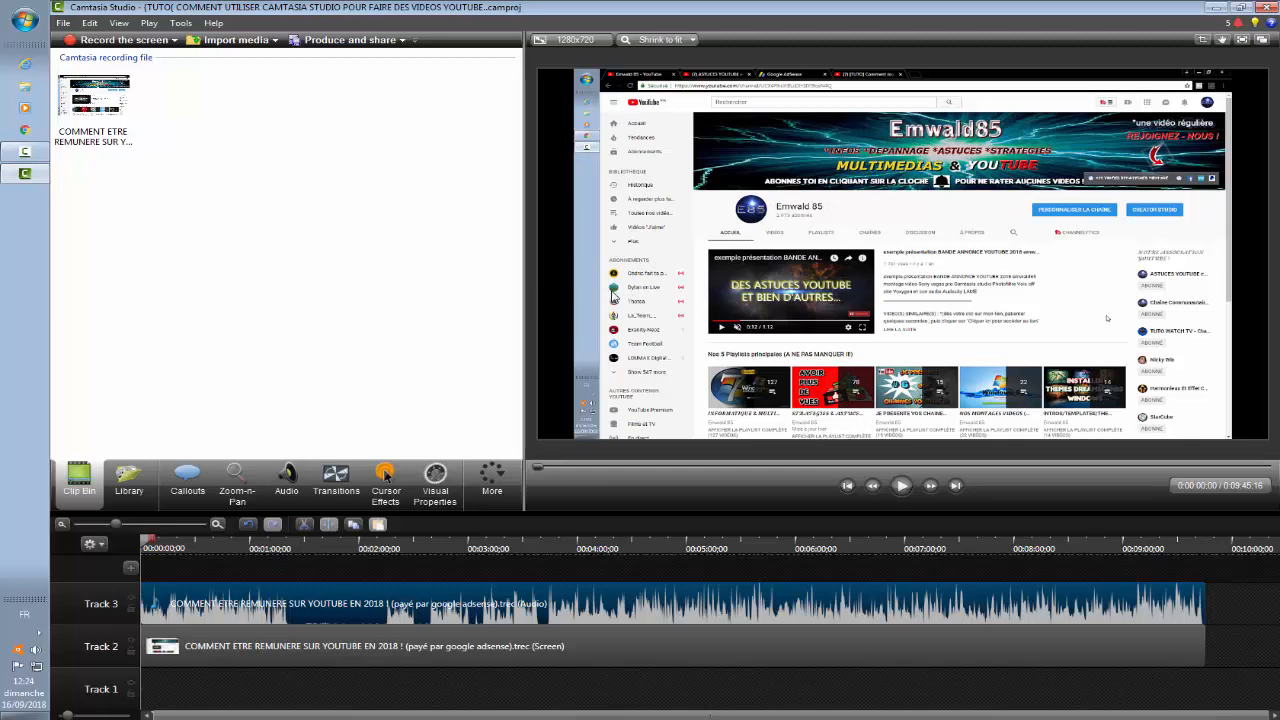
pyautogui.click(643, 296)
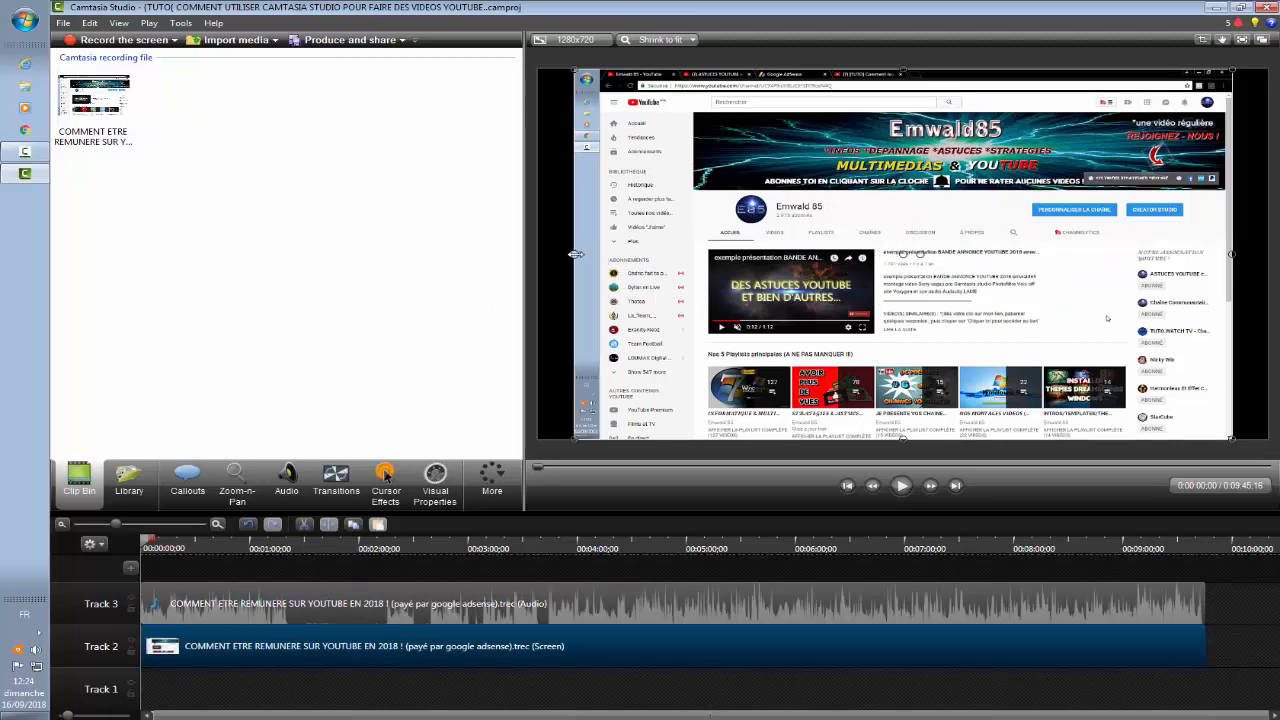
pyautogui.moveTo(573, 254); pyautogui.dragTo(538, 254)
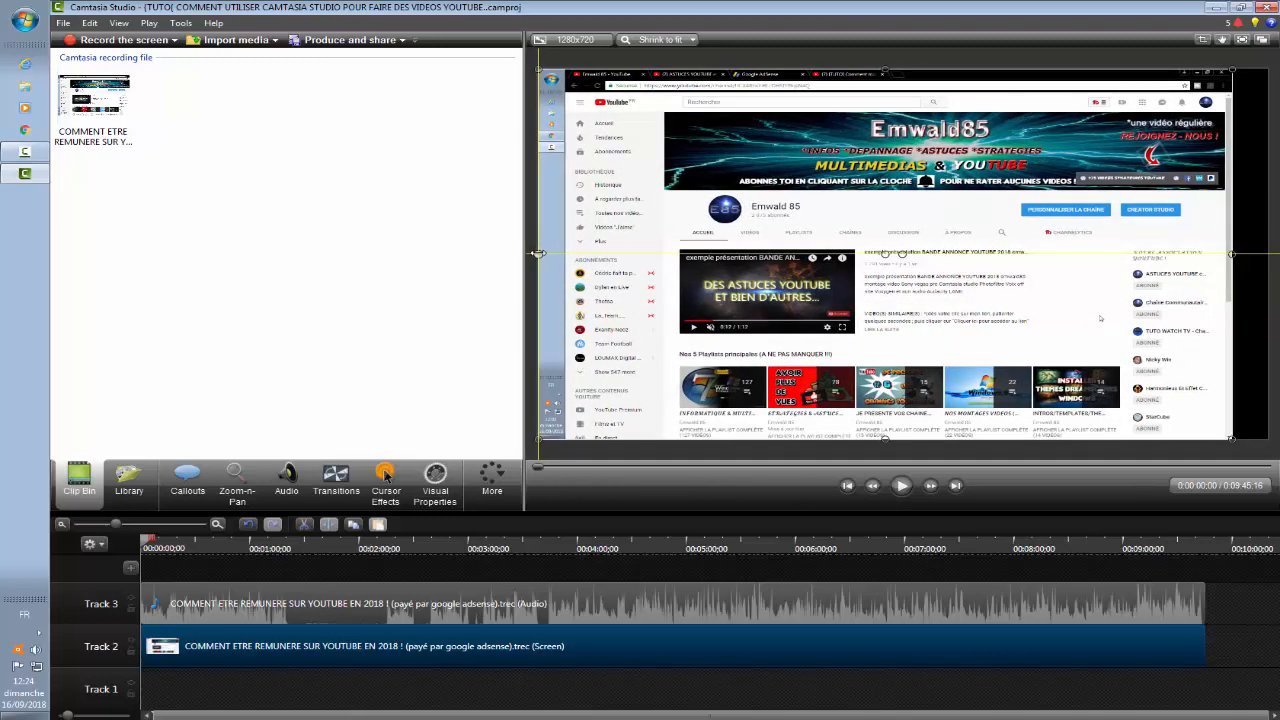
pyautogui.moveTo(538, 254); pyautogui.dragTo(538, 254)
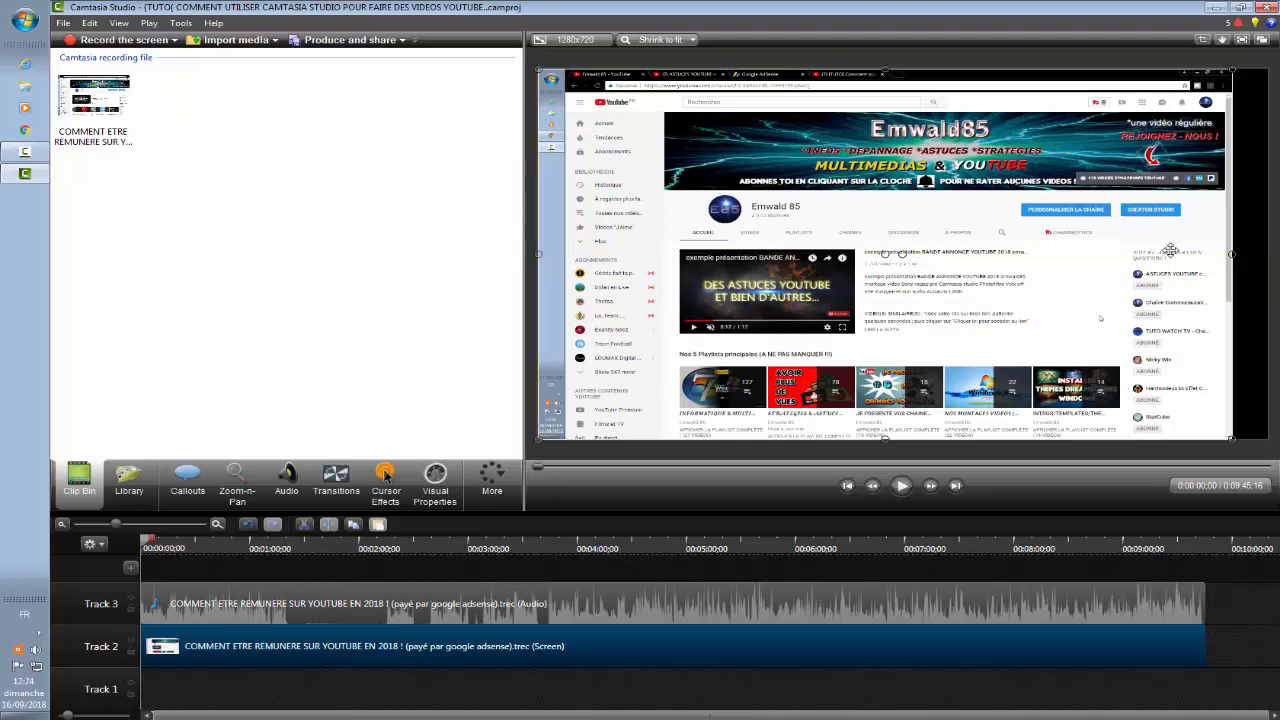
pyautogui.moveTo(1232, 255); pyautogui.dragTo(1266, 258)
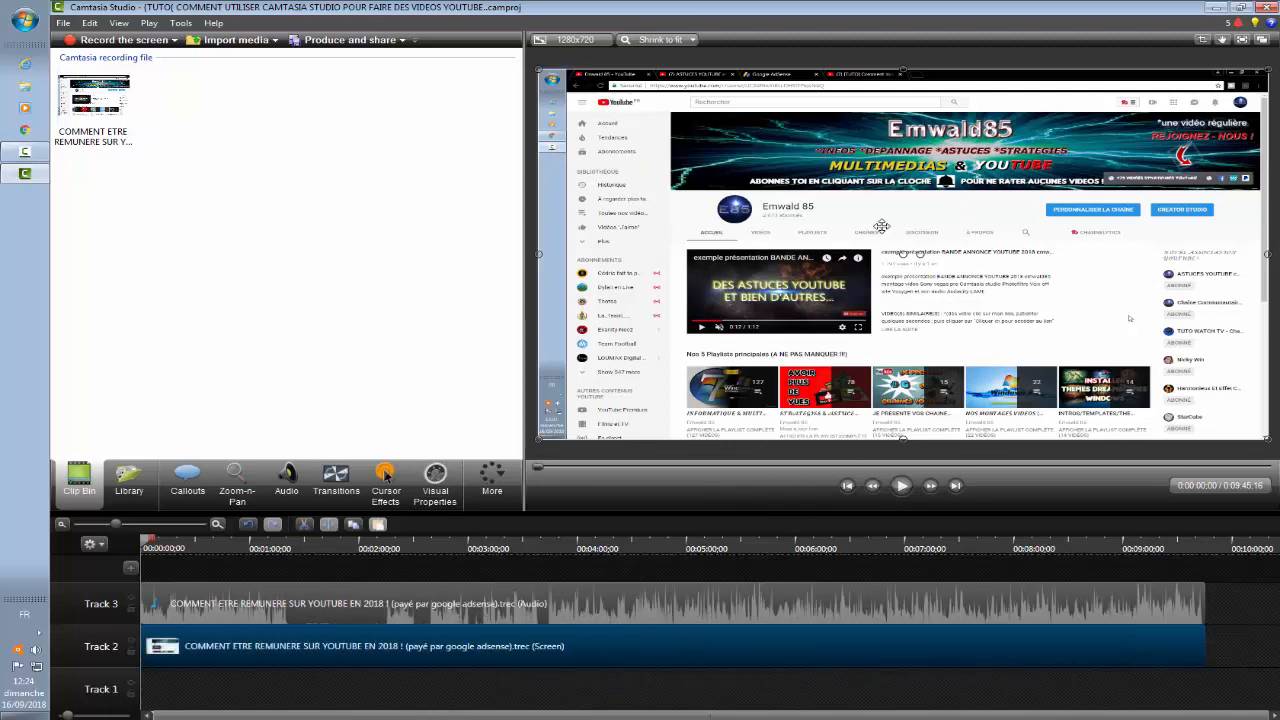
# - Select the separated audio and screen clips together and move them to start at about 00:02:21 on the timeline
pyautogui.click(528, 684)
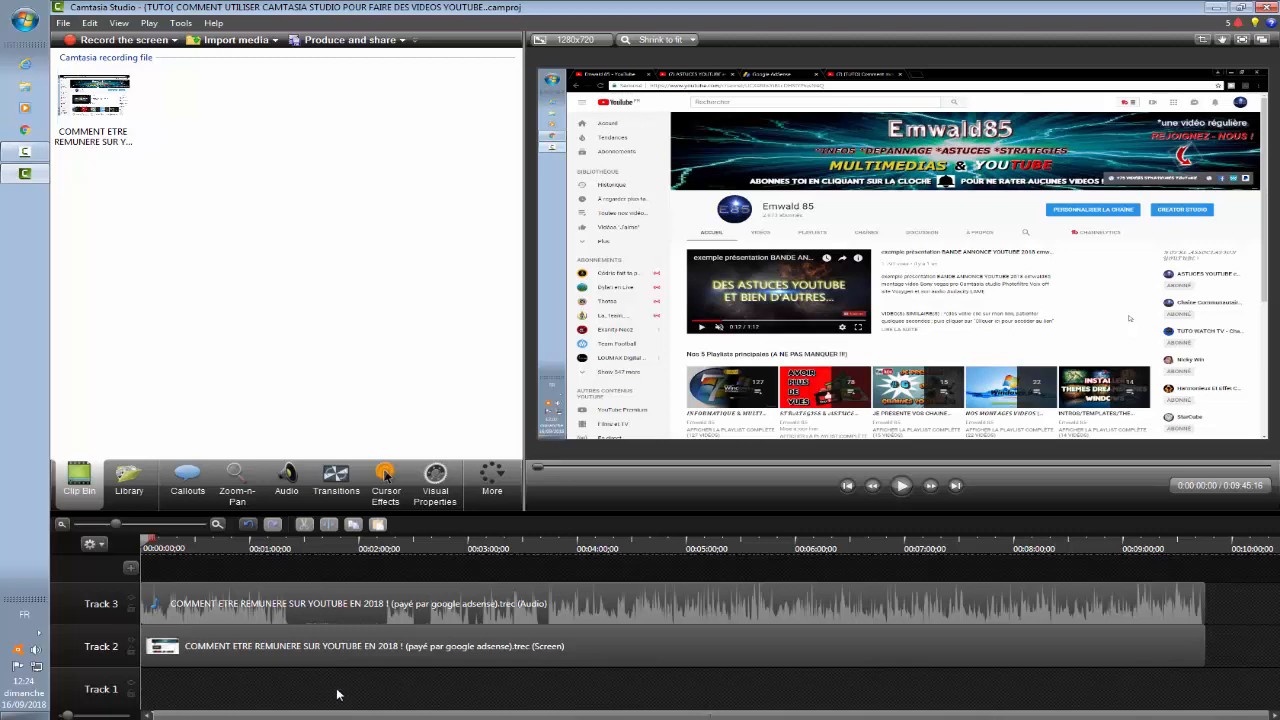
pyautogui.moveTo(338, 692); pyautogui.dragTo(386, 615)
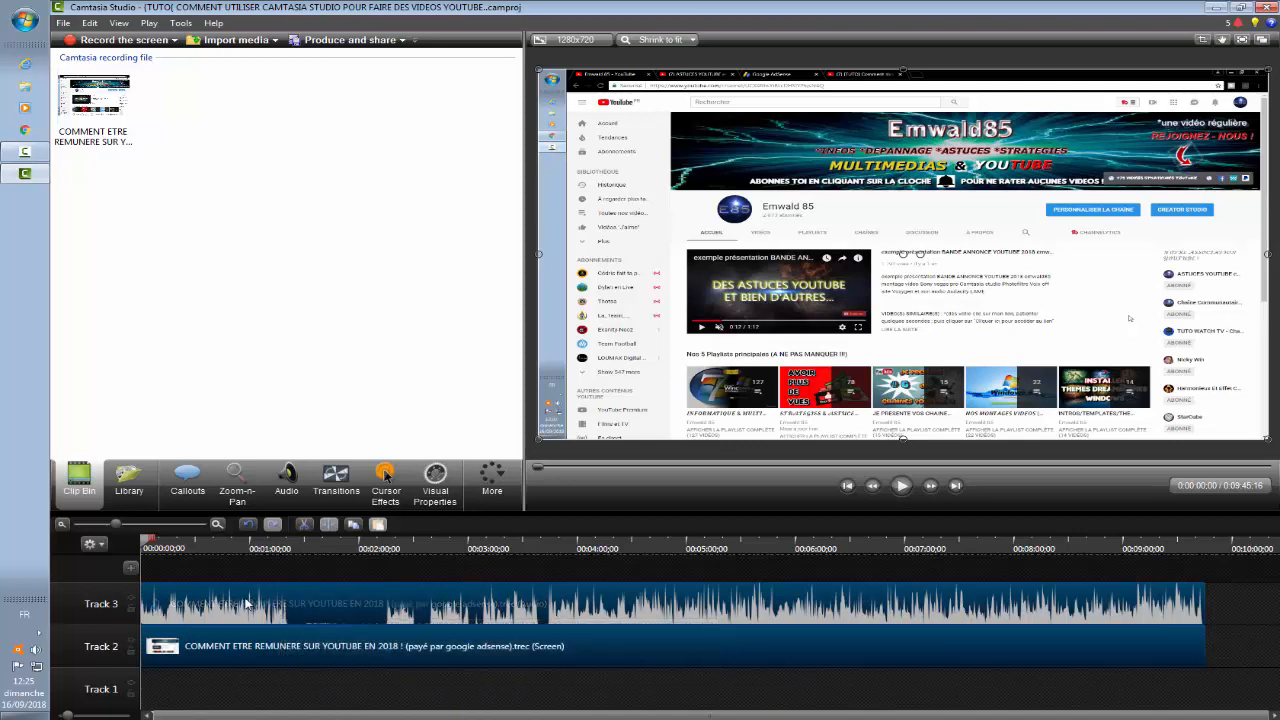
pyautogui.moveTo(246, 603); pyautogui.dragTo(503, 620)
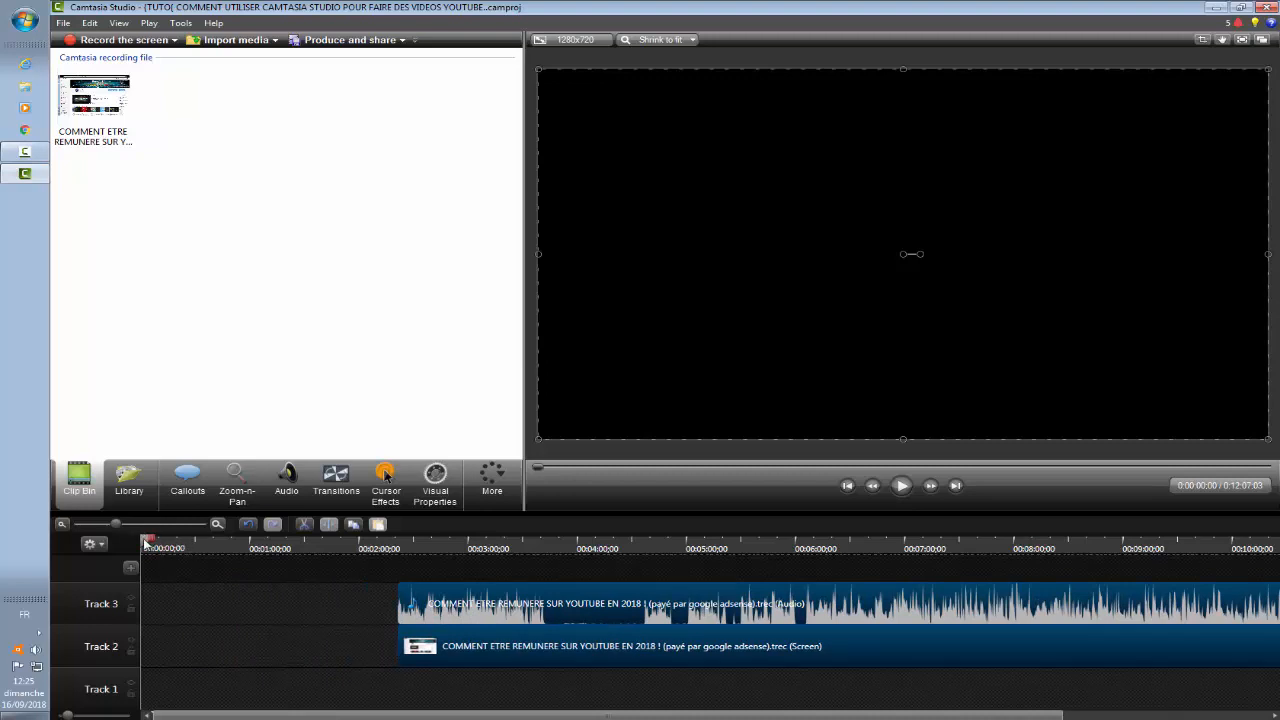
# - Scrub the playhead through the empty gap and the recording, and return it to the start of the timeline
pyautogui.moveTo(146, 541); pyautogui.dragTo(237, 548)
pyautogui.click(536, 548)
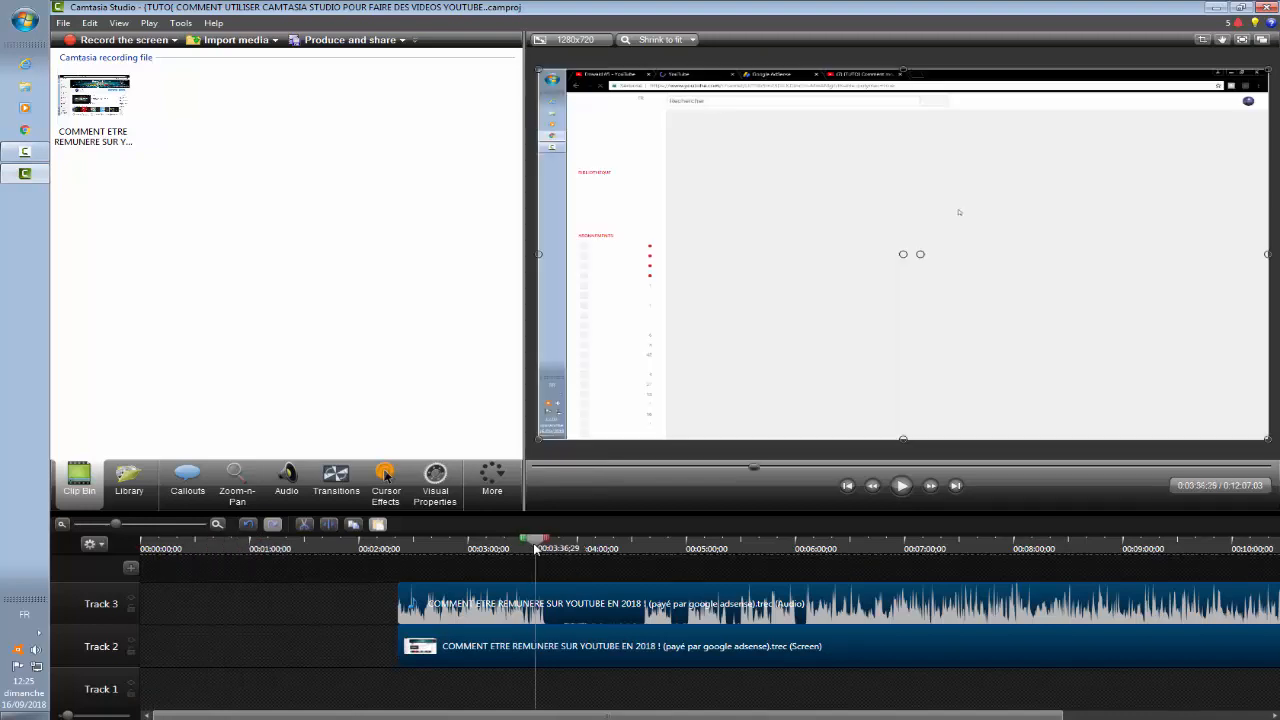
pyautogui.click(355, 548)
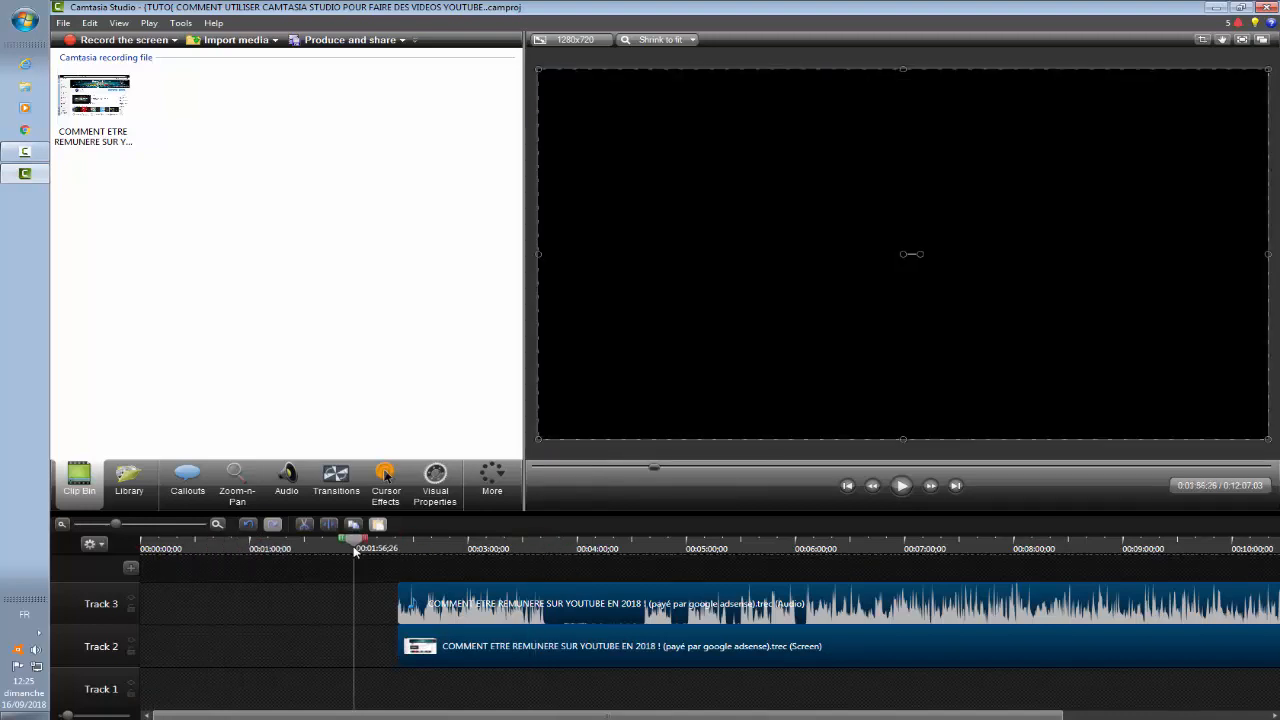
pyautogui.click(143, 540)
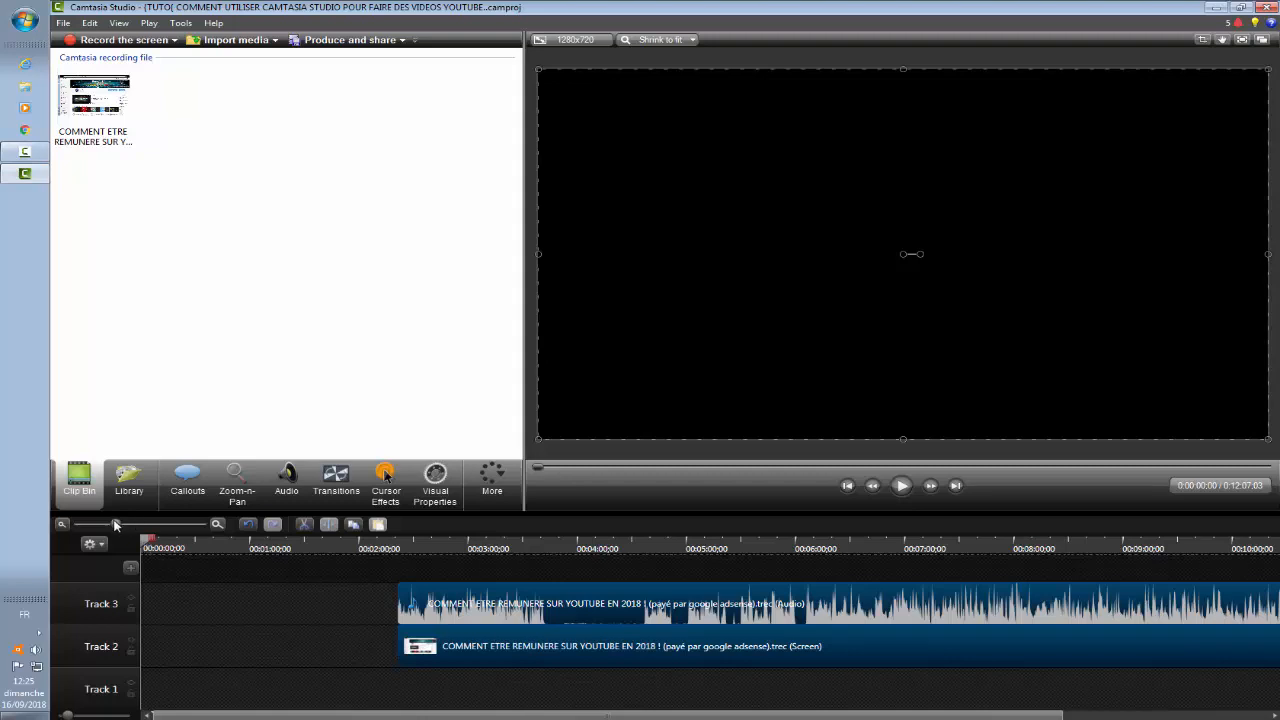
# - Move the audio and screen clips together to an earlier start at about 00:01:14 on the timeline
pyautogui.moveTo(120, 524)
pyautogui.mouseDown()
pyautogui.moveTo(141, 529)
pyautogui.moveTo(108, 529)
pyautogui.mouseUp()
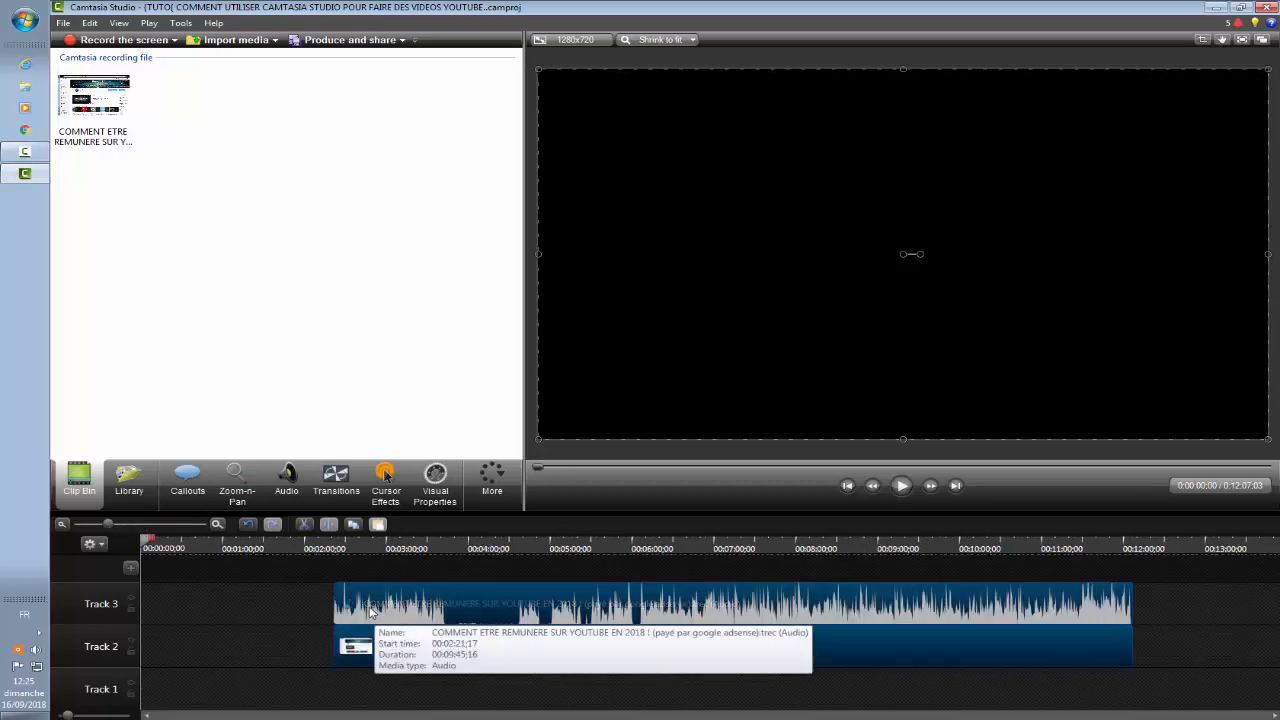
pyautogui.moveTo(377, 619); pyautogui.dragTo(267, 607)
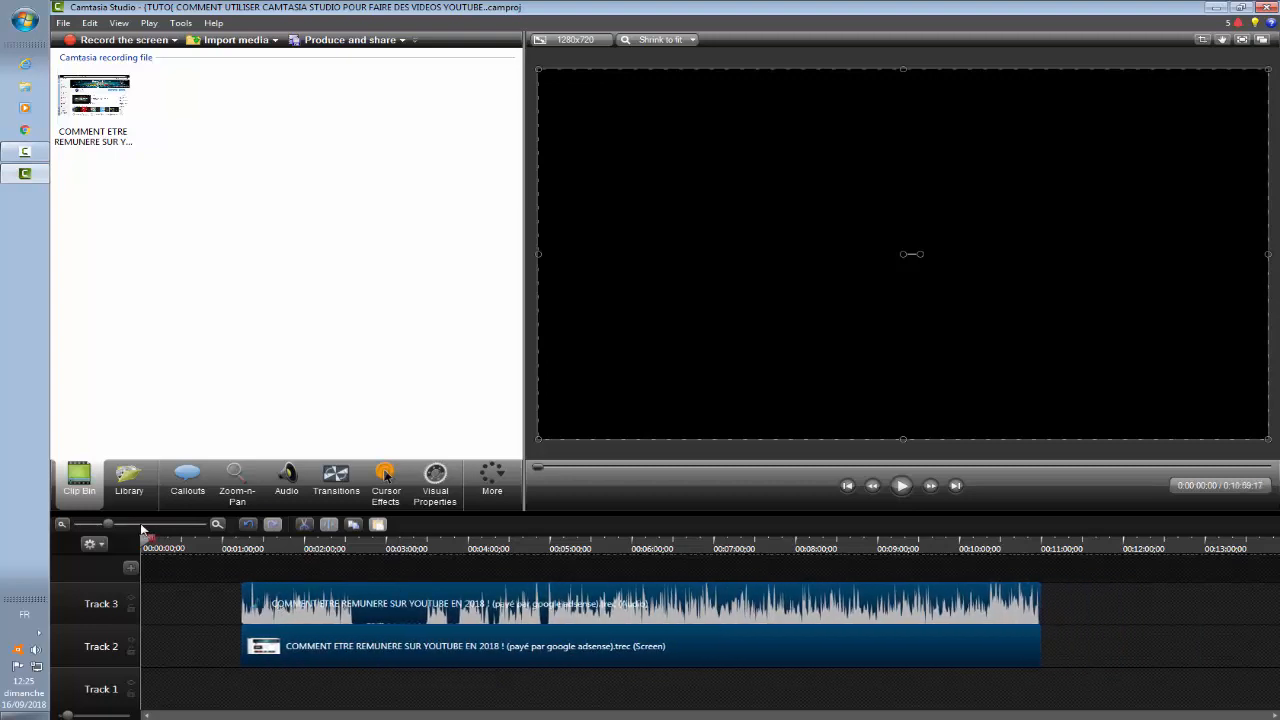
pyautogui.click(142, 528)
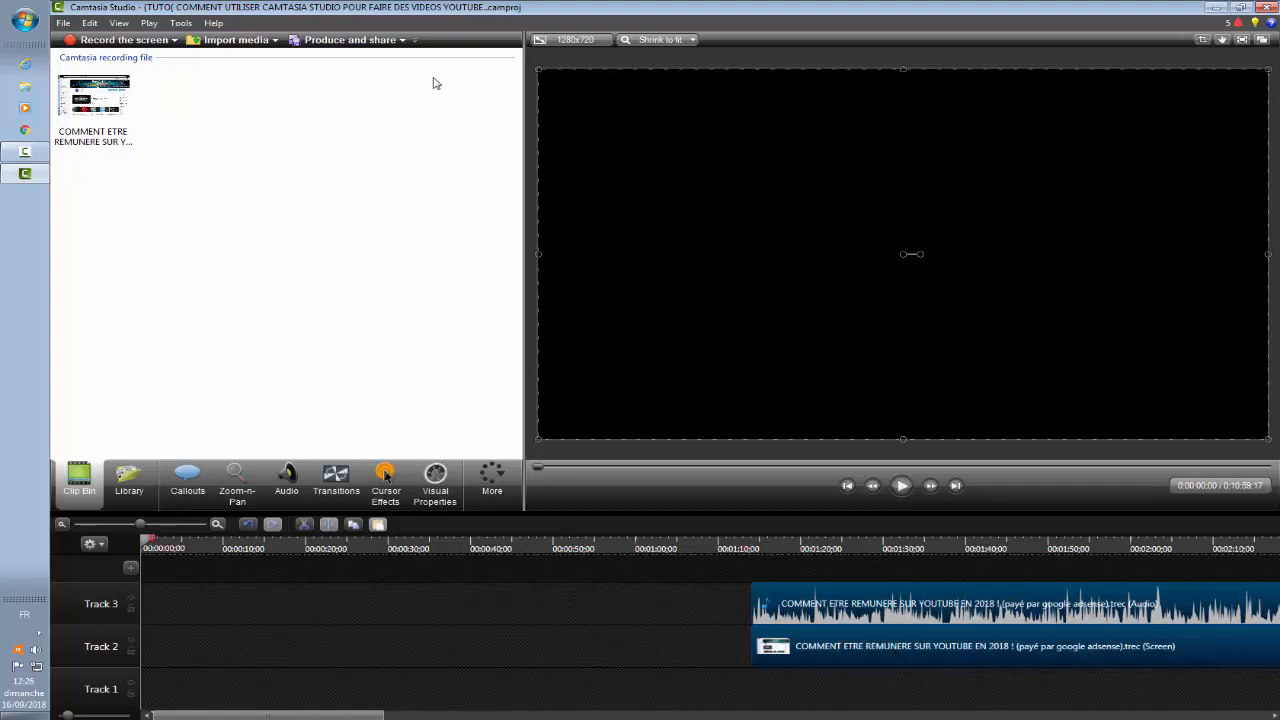
# - Import the video "outros gratuites youtube a telecharger (bientôt disponible sur la chaine).mp4" and place it at the start of Track 3
pyautogui.click(228, 40)
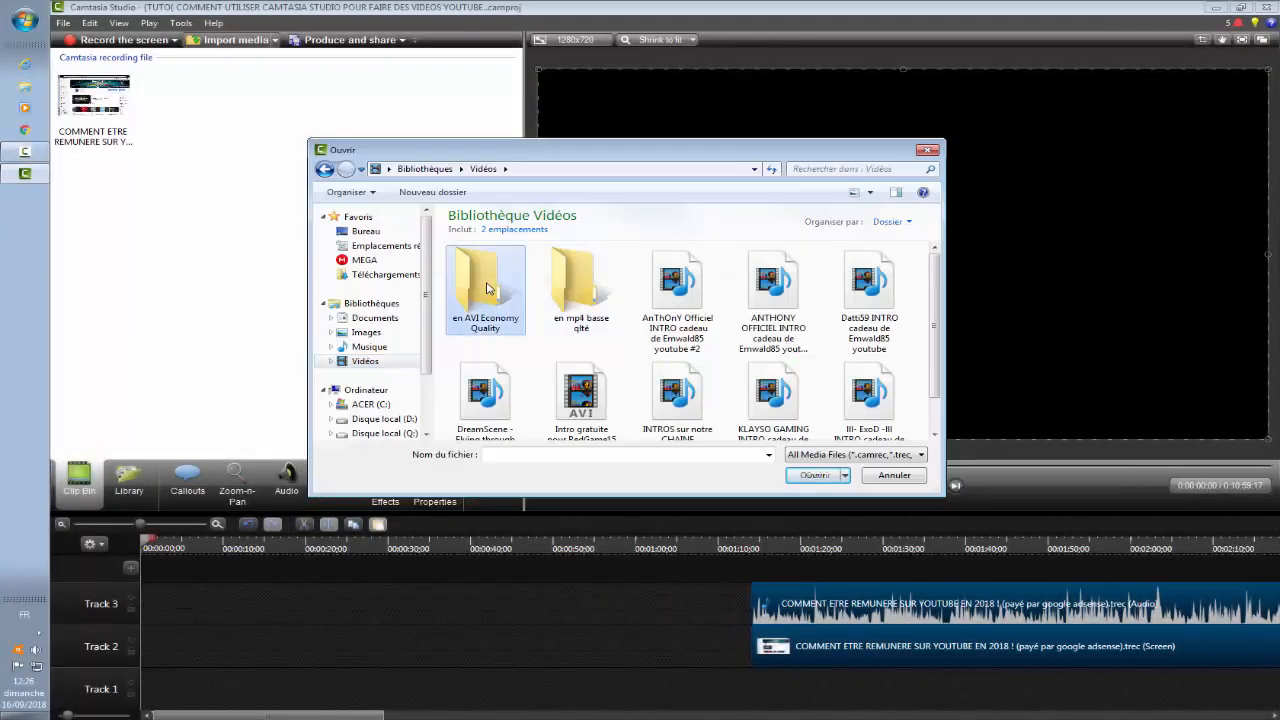
pyautogui.doubleClick(487, 289)
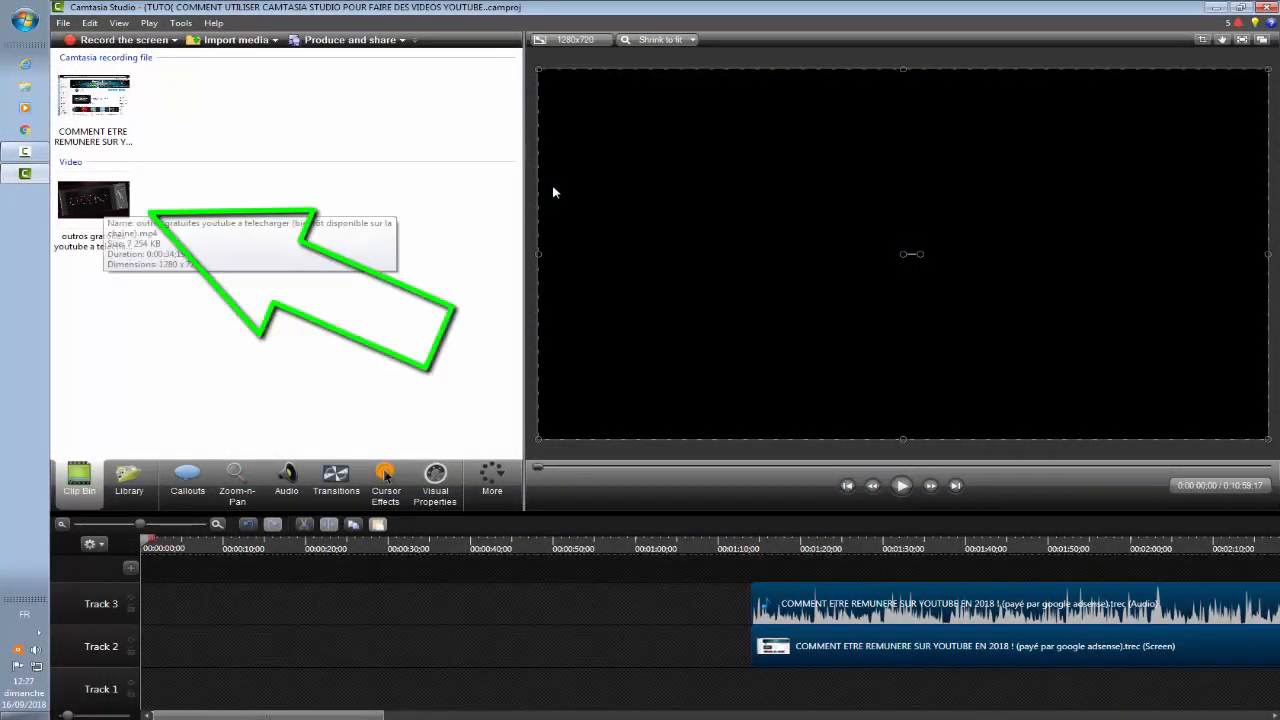
pyautogui.click(101, 199)
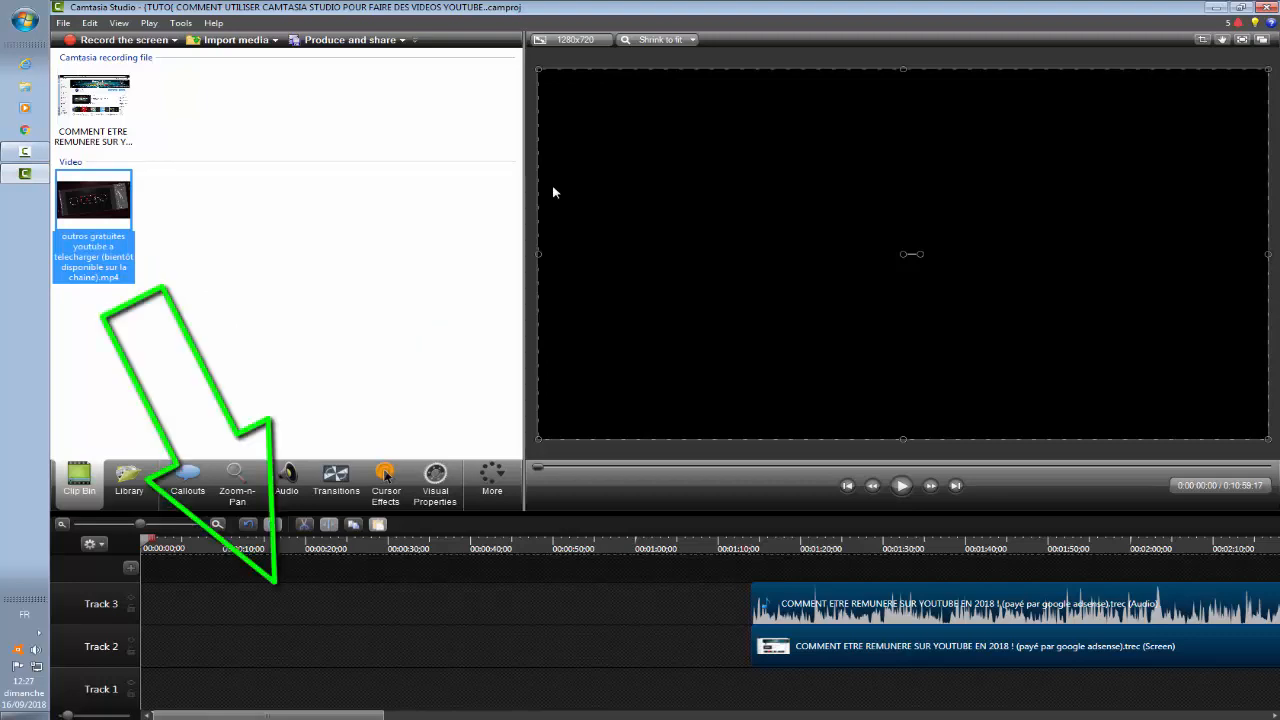
pyautogui.hotkey('ctrl', 'y')
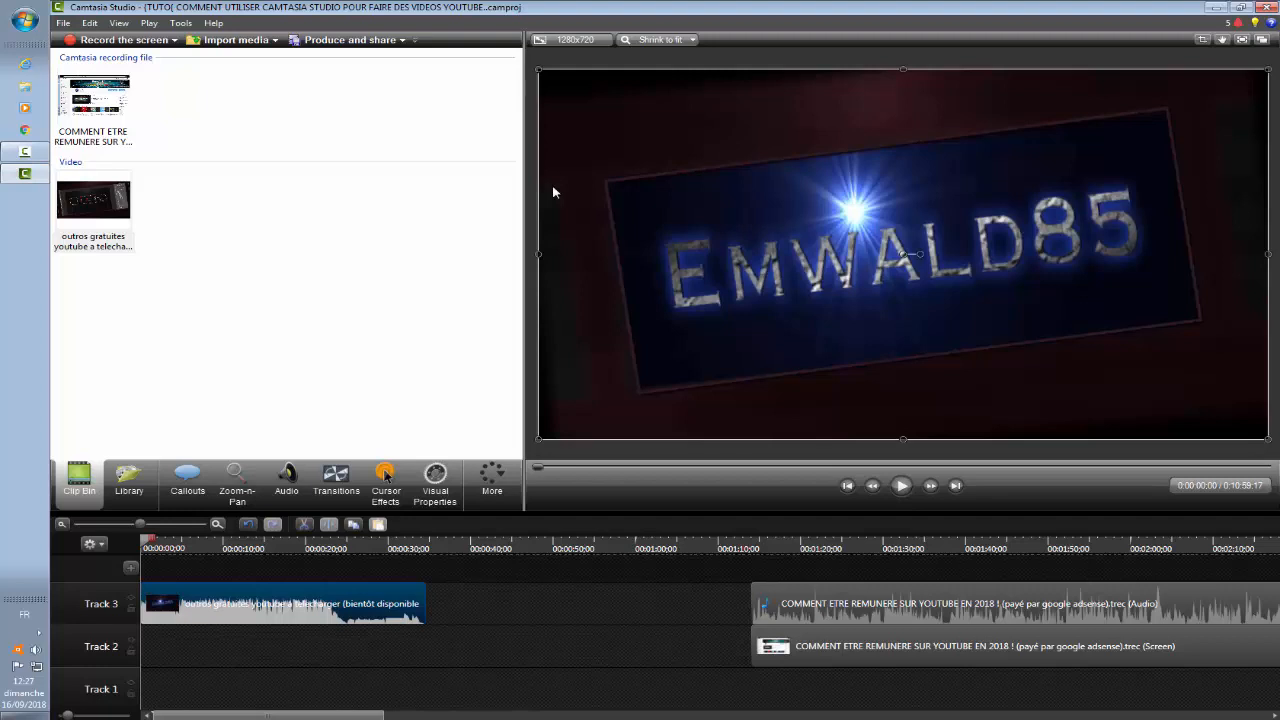
# - Play back the outro clip from the start of the timeline and pause on its closing colour bars
pyautogui.click(901, 485)
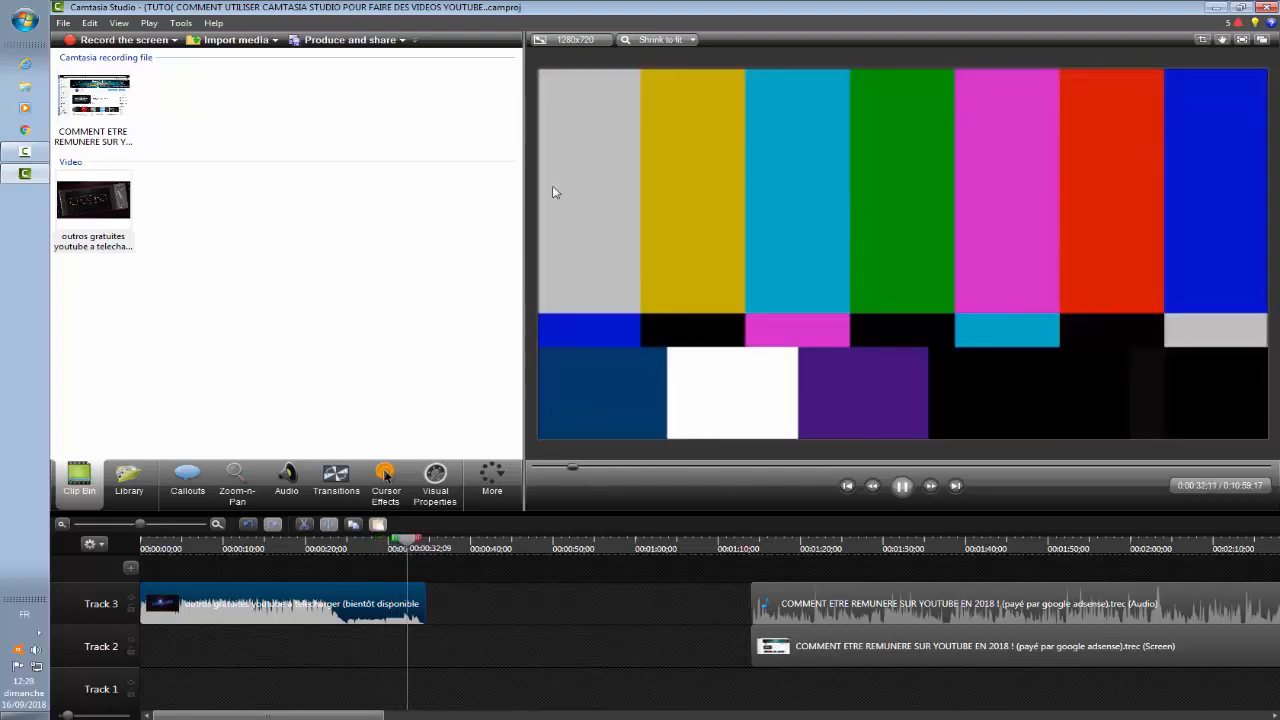
pyautogui.click(555, 192)
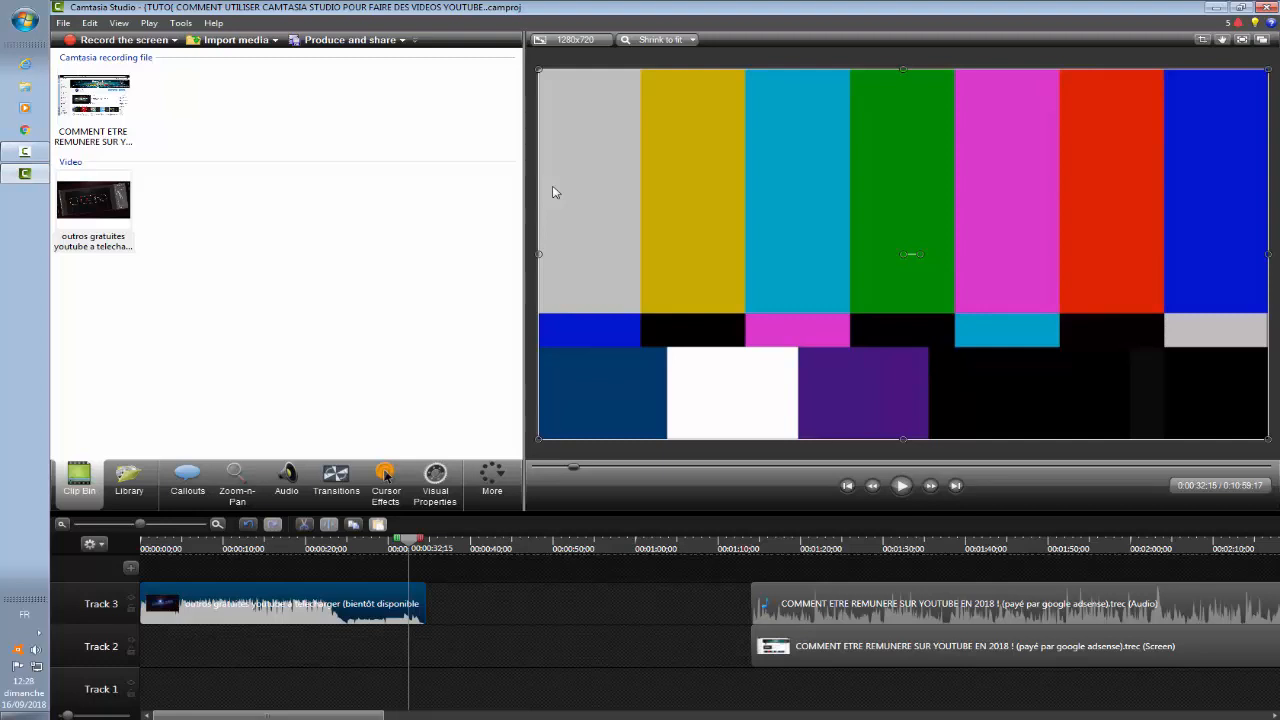
# - Split the outro clip on Track 3 at 00:00:25;00 and select the part after the cut
pyautogui.moveTo(408, 540); pyautogui.dragTo(341, 540)
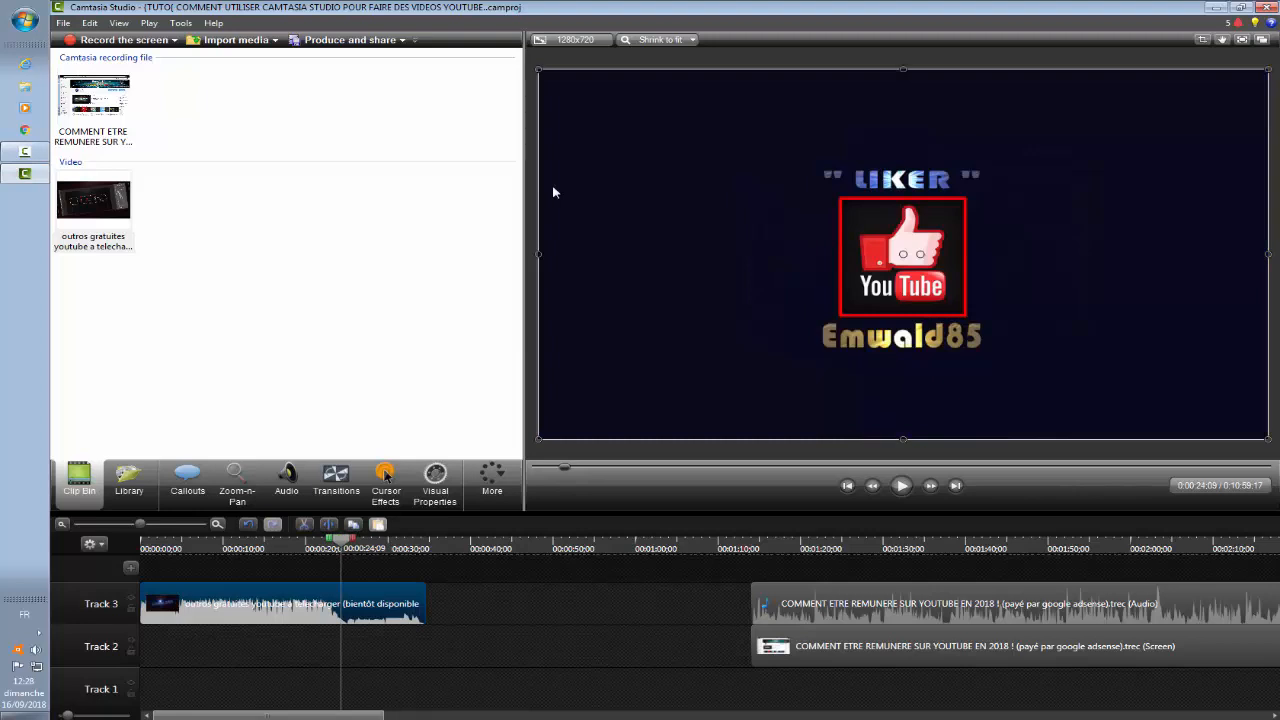
pyautogui.moveTo(341, 540); pyautogui.dragTo(331, 540)
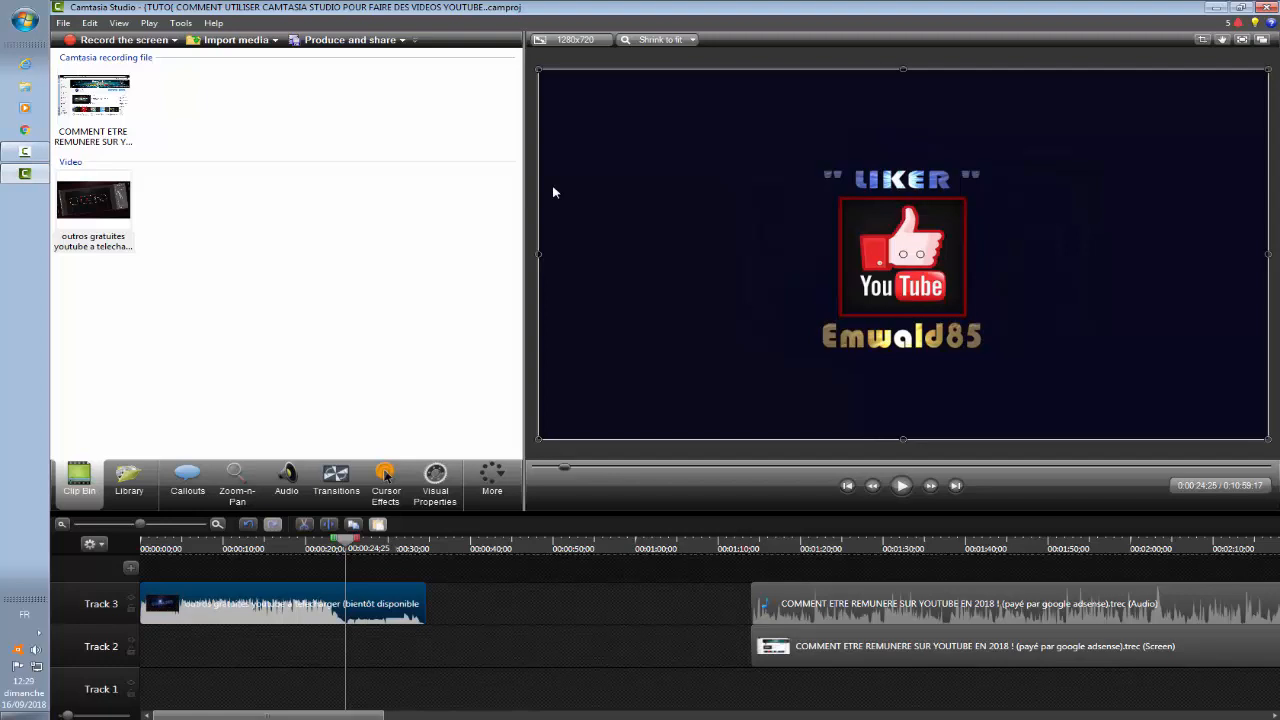
pyautogui.hotkey('ctrl', '+')
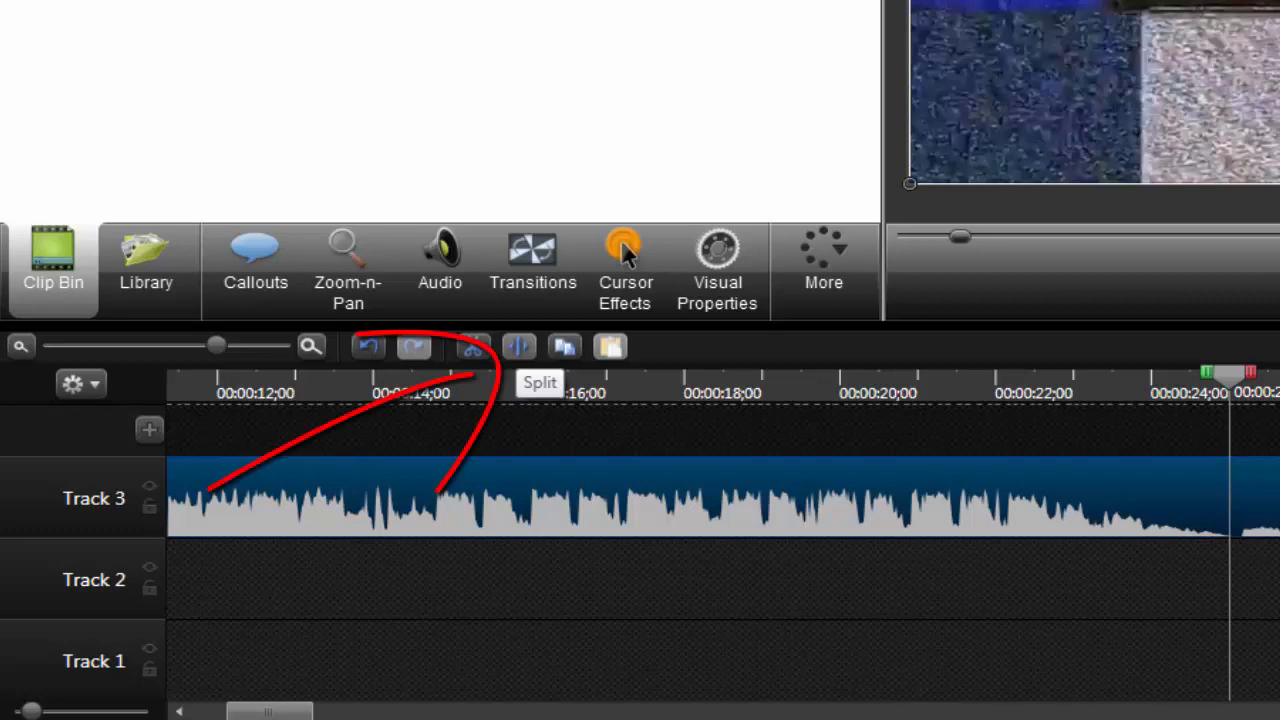
pyautogui.click(519, 346)
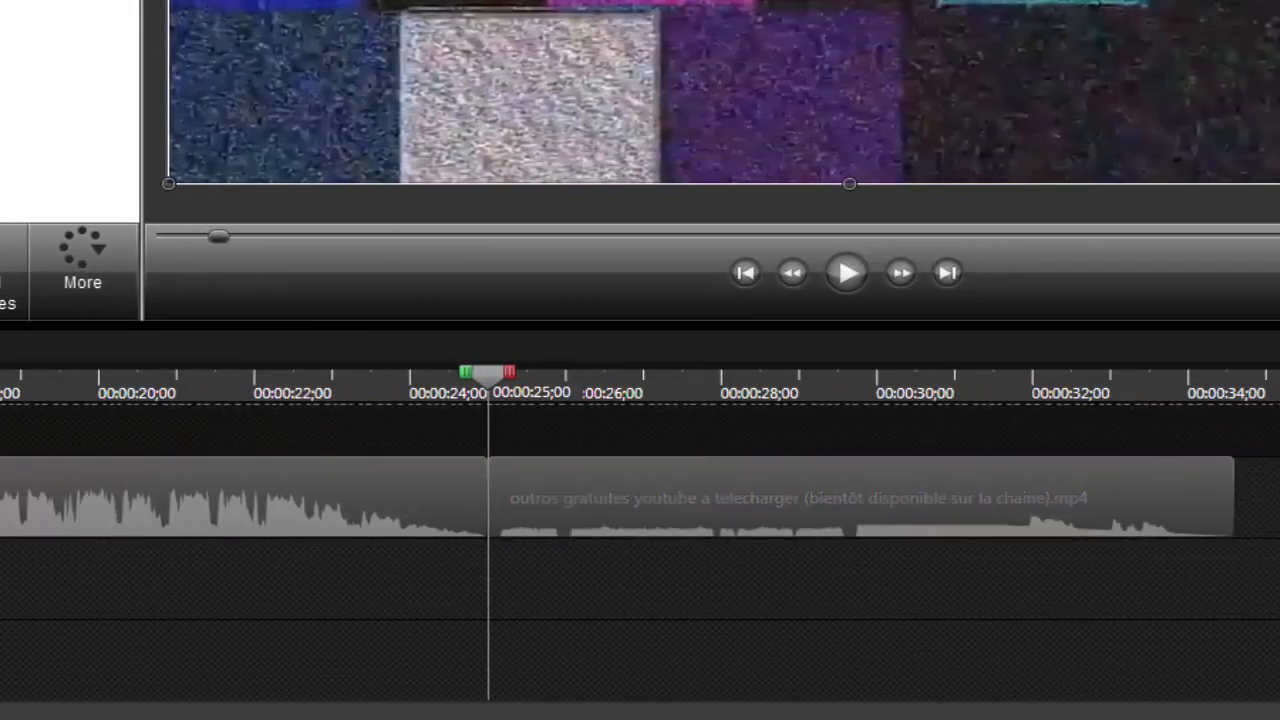
pyautogui.click(508, 518)
pyautogui.moveTo(508, 518)
pyautogui.mouseDown()
pyautogui.moveTo(696, 518)
pyautogui.moveTo(508, 518)
pyautogui.mouseUp()
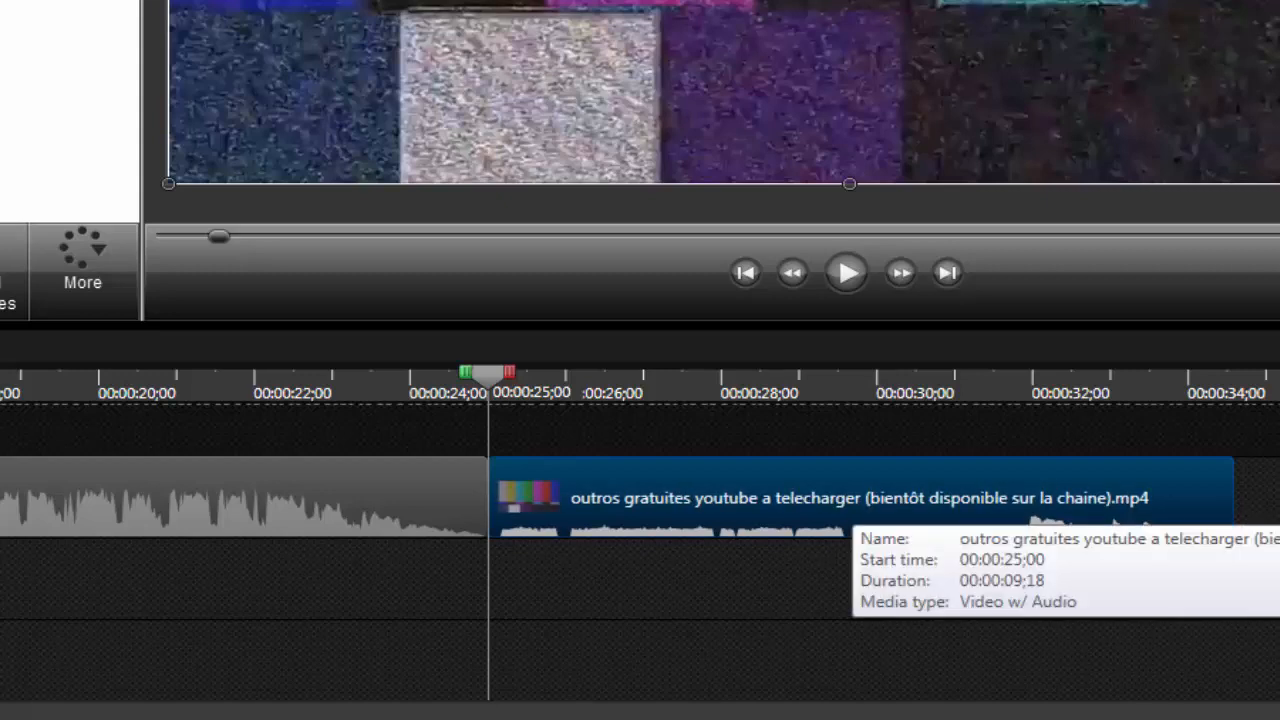
# - Delete the outro clip's part after the cut at 00:00:25;00 and fade out the audio of the remaining part
pyautogui.rightClick(755, 480)
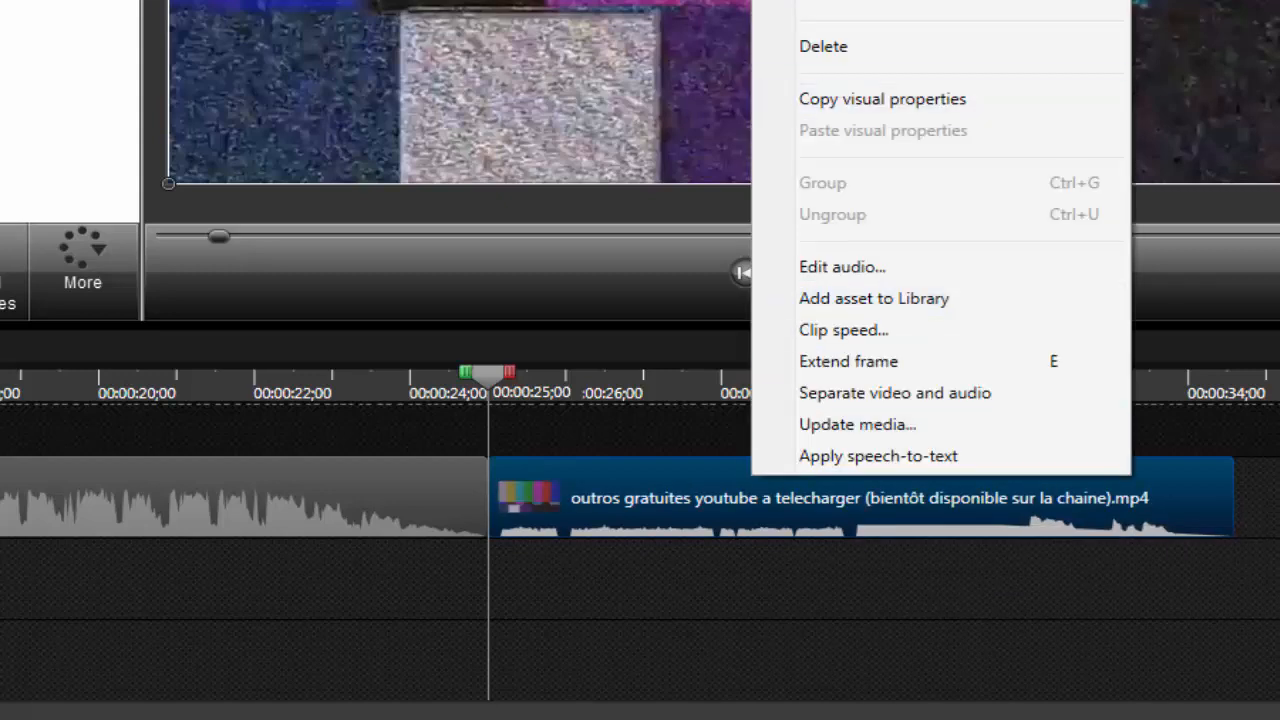
pyautogui.click(823, 46)
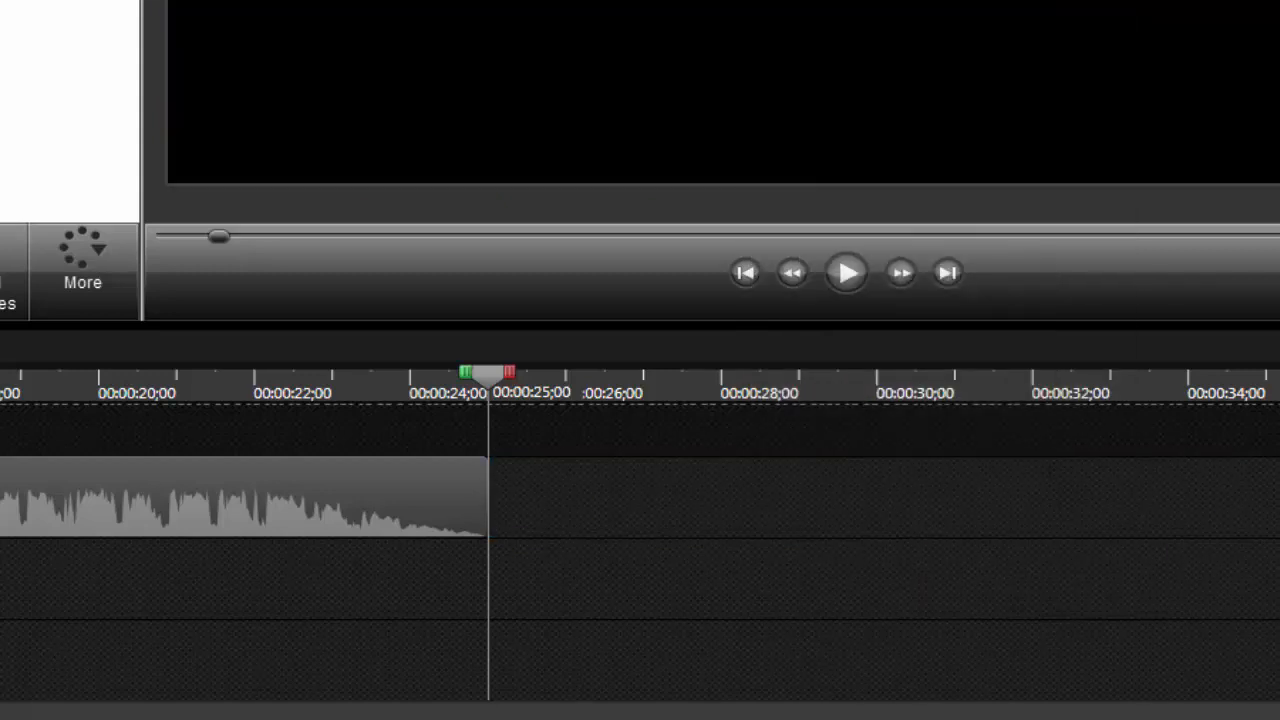
pyautogui.click(342, 494)
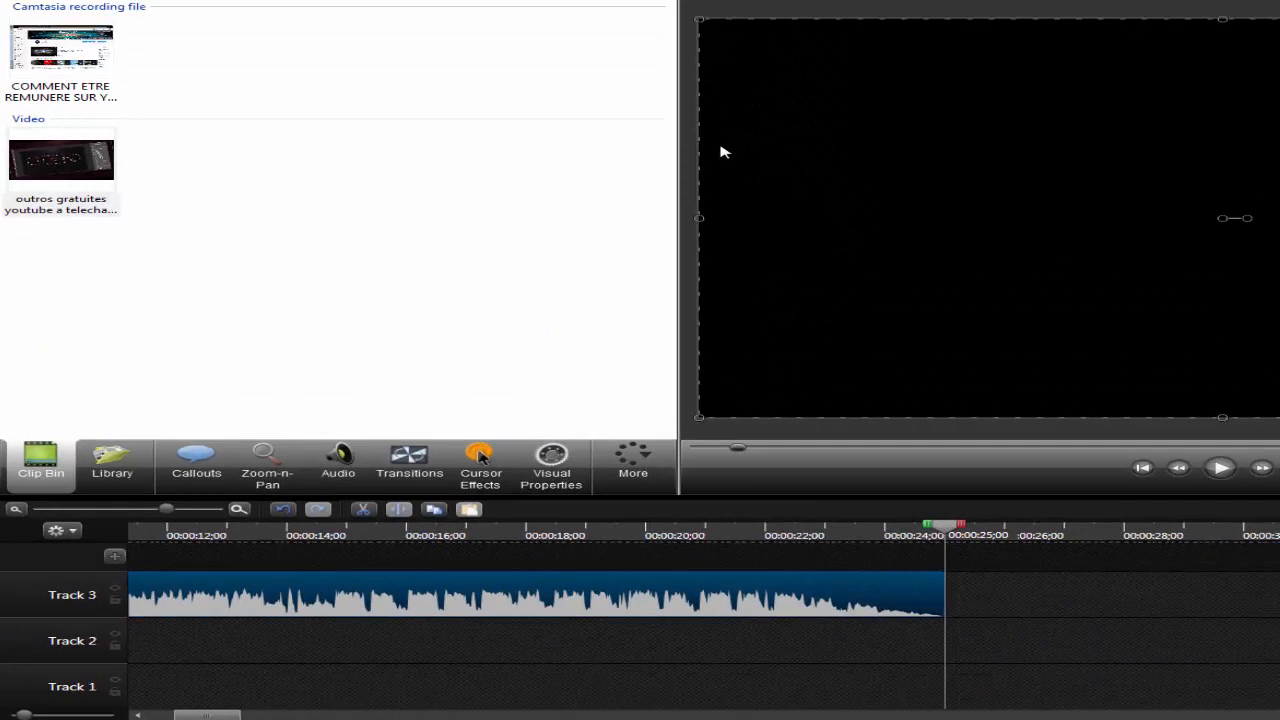
pyautogui.click(338, 464)
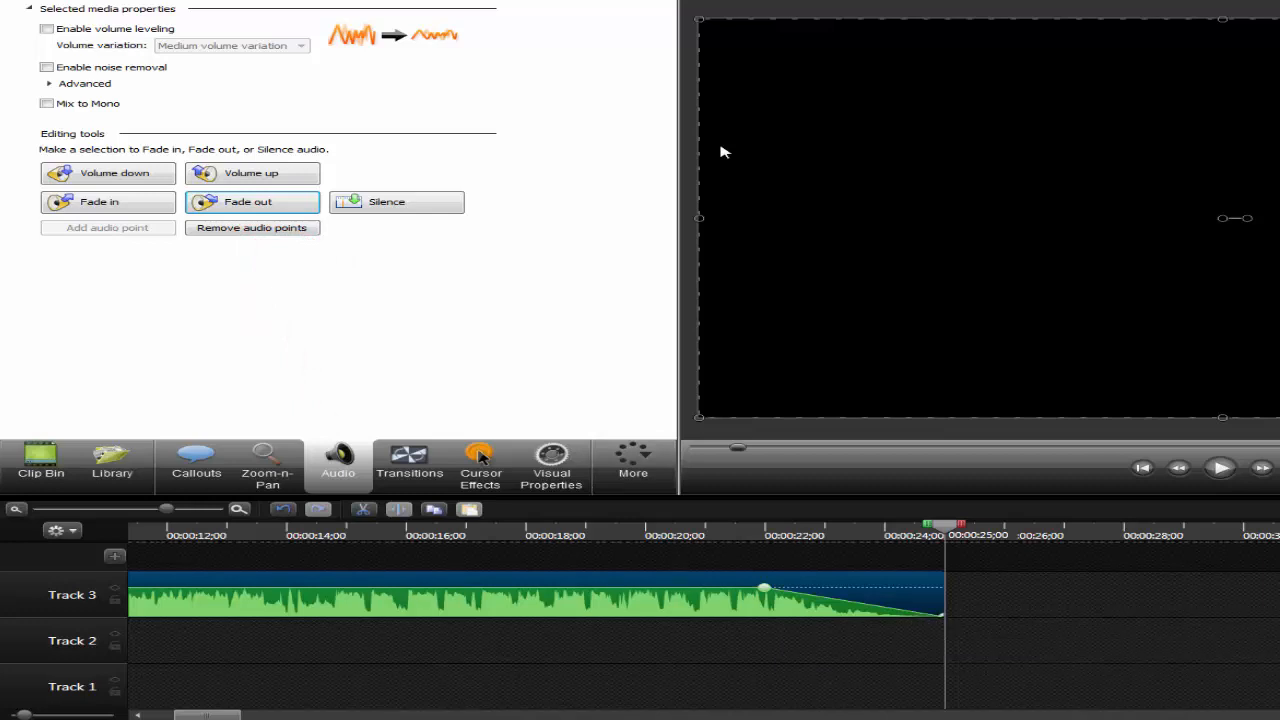
# - Move the audio and screen clips together so they start at 00:00:25;00, directly after the outro clip
pyautogui.hscroll(3, 703, 615)
pyautogui.hotkey('ctrl', '-')
pyautogui.hotkey('ctrl', '-')
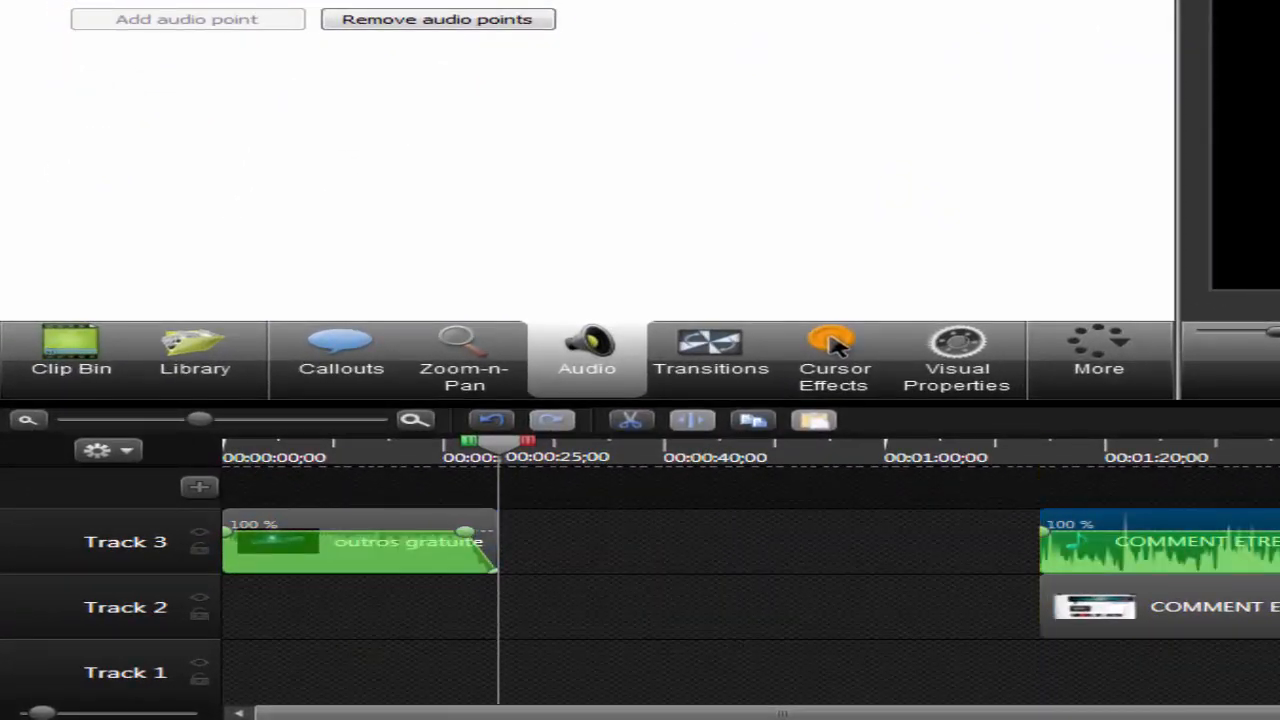
pyautogui.moveTo(200, 419)
pyautogui.mouseDown()
pyautogui.moveTo(179, 419)
pyautogui.moveTo(203, 419)
pyautogui.mouseUp()
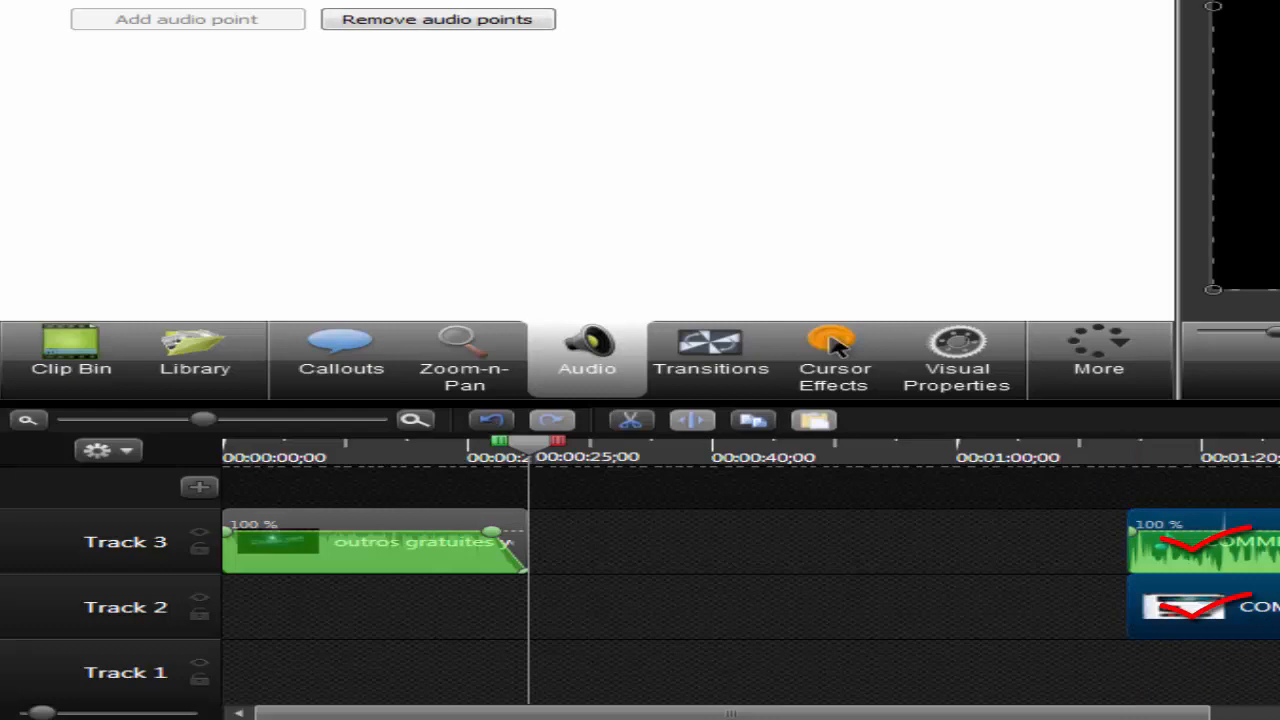
pyautogui.moveTo(1200, 606); pyautogui.dragTo(601, 562)
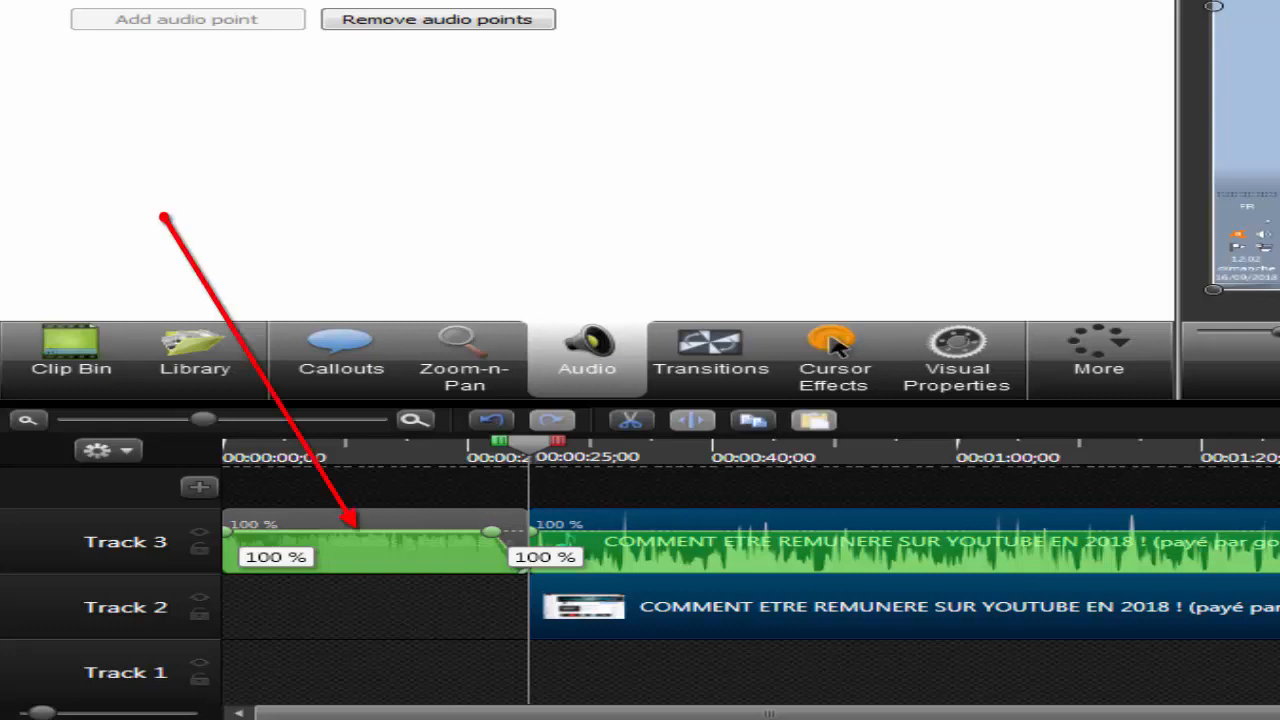
# - Lower the outro clip's audio level on Track 3 and play it back from the start of the timeline
pyautogui.moveTo(356, 531); pyautogui.dragTo(356, 543)
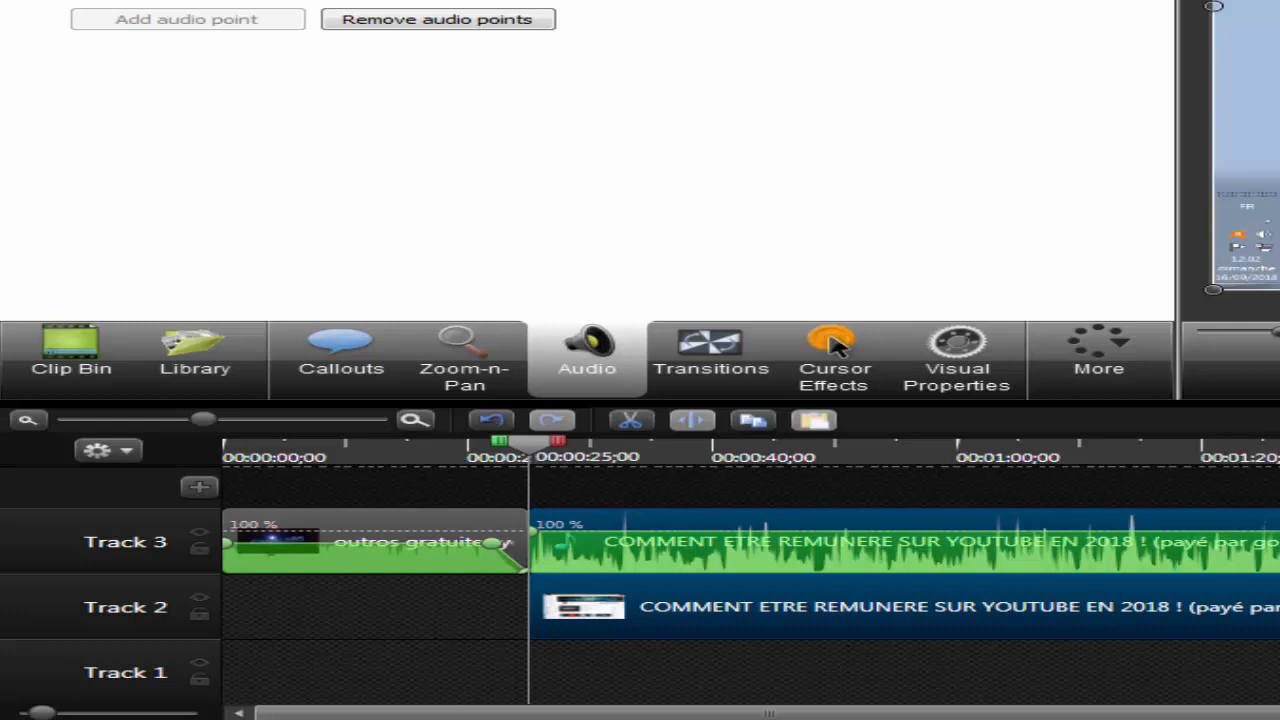
pyautogui.hotkey('ctrl', 'Home')
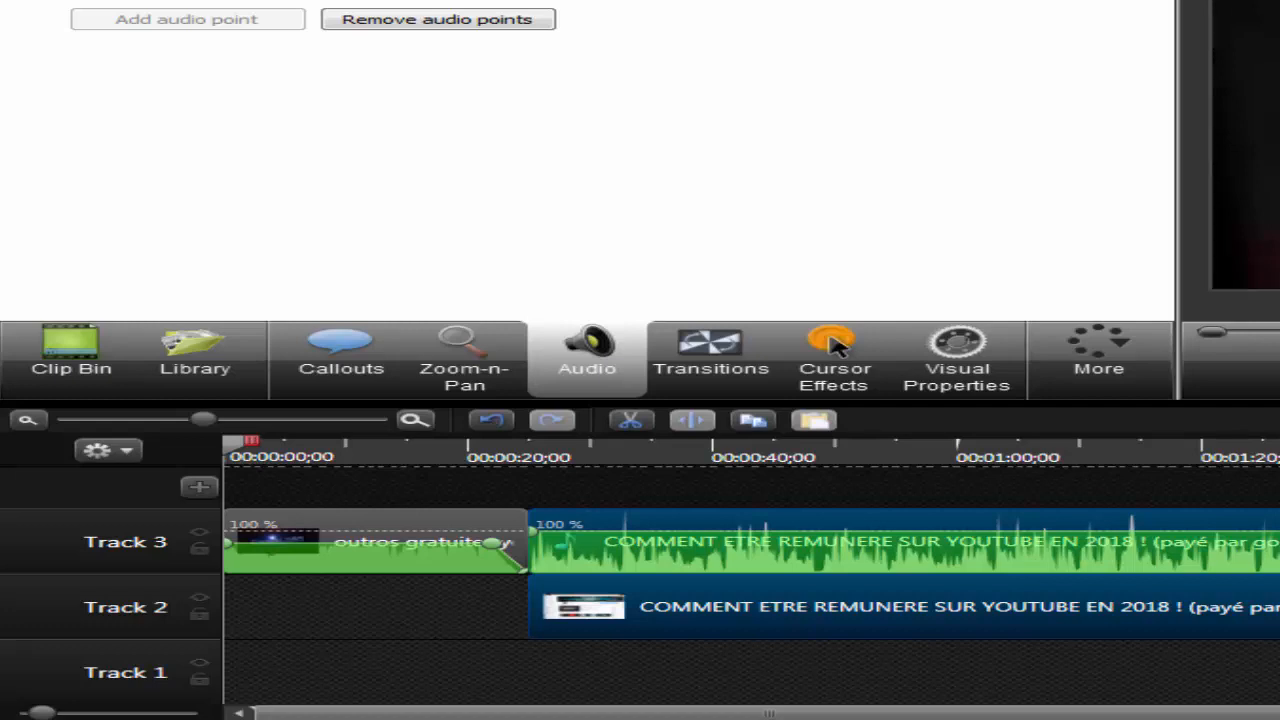
pyautogui.press('space')
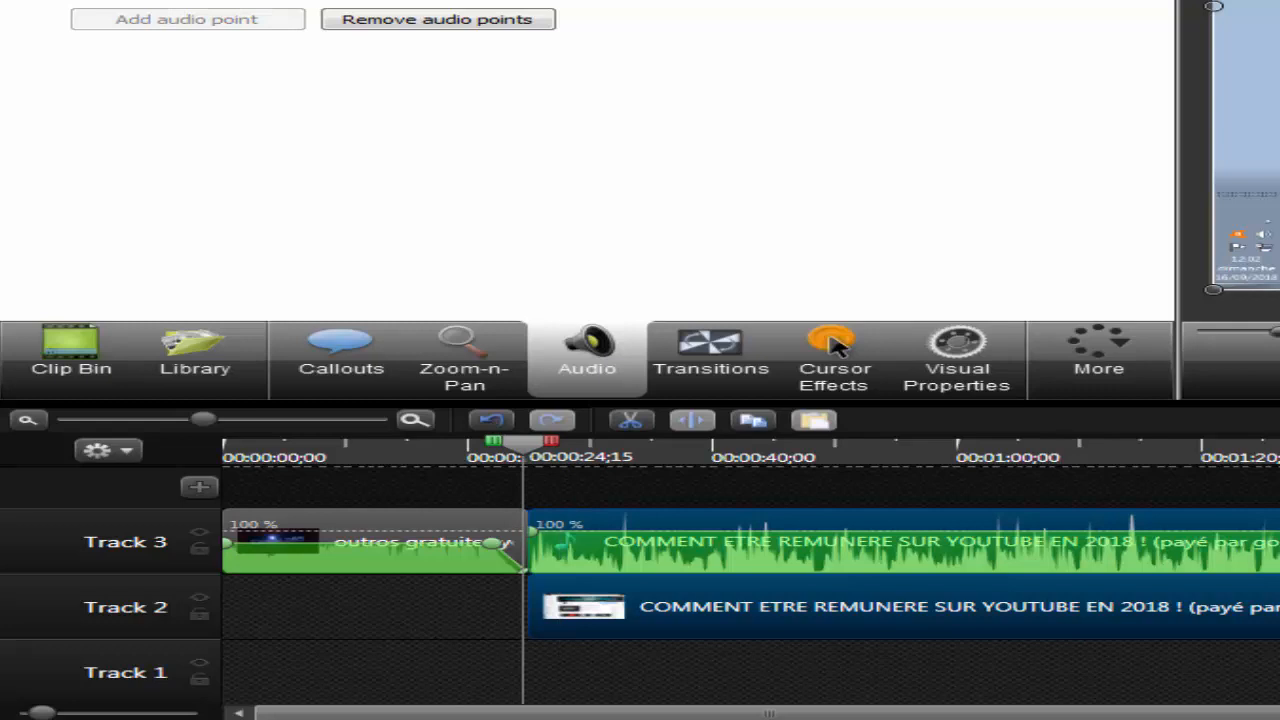
pyautogui.press('space')
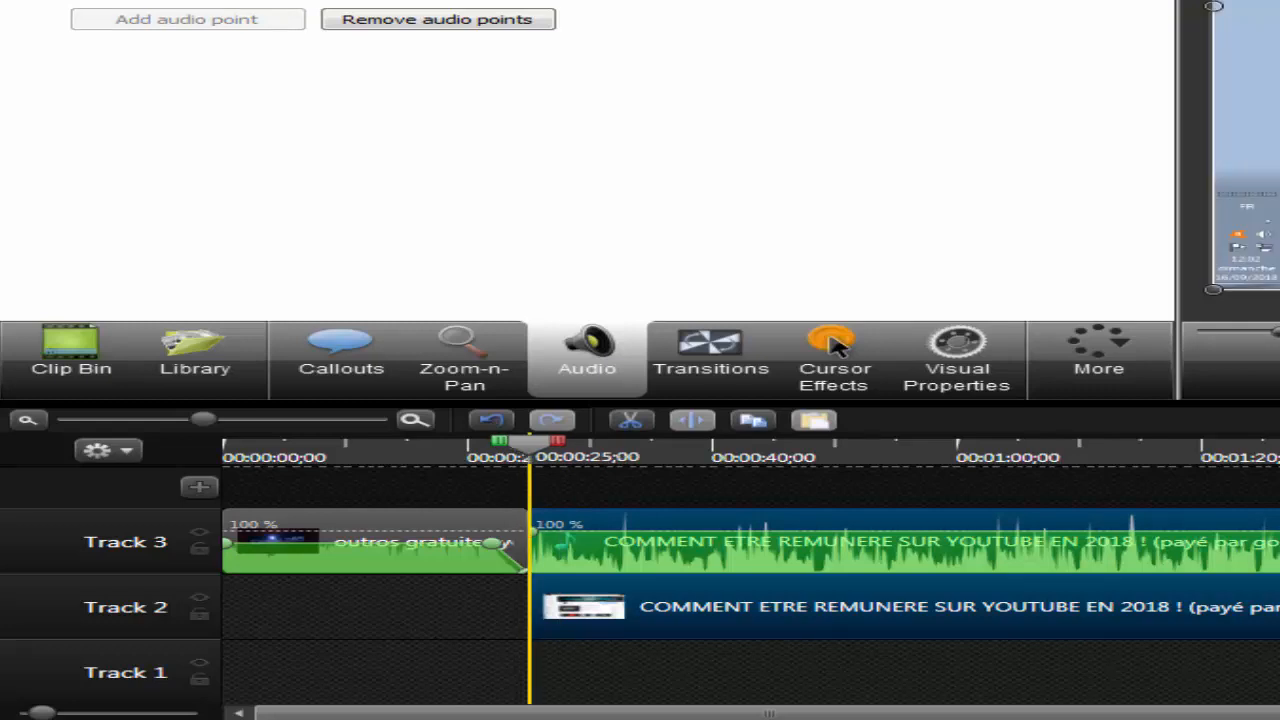
pyautogui.press('space')
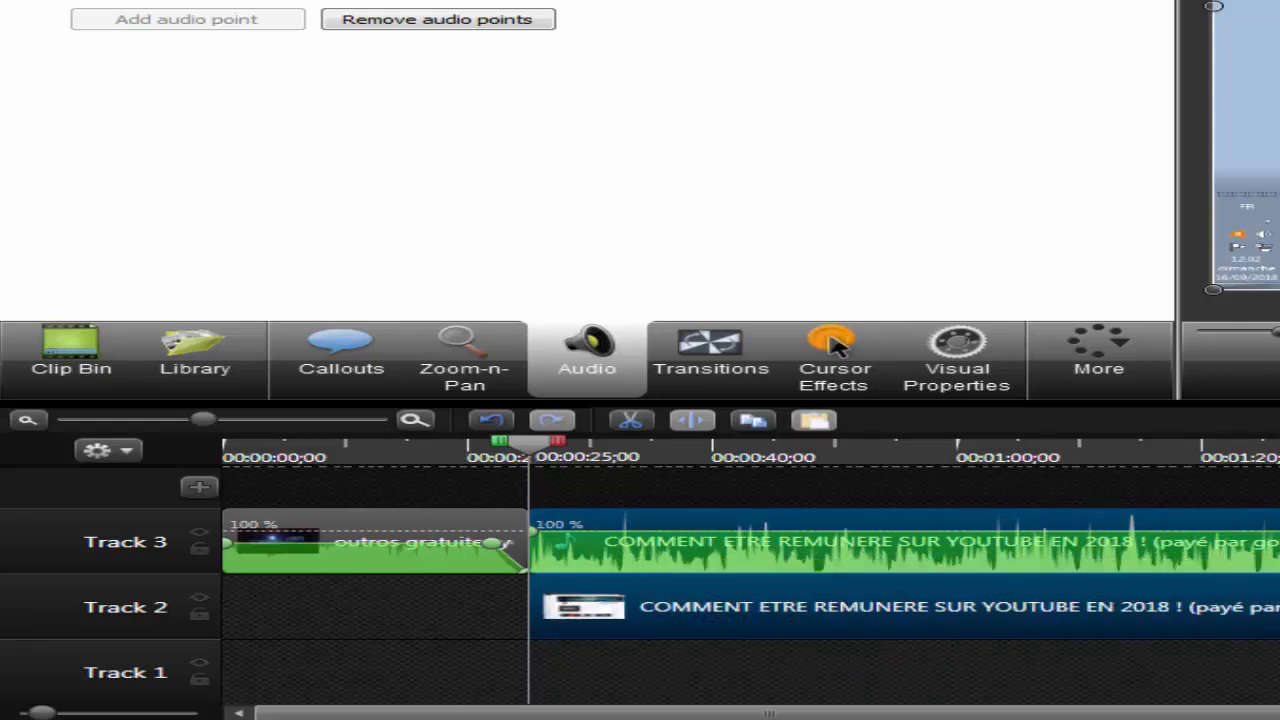
# - Show the available transitions in a wider view and choose the Flip transition
pyautogui.click(446, 528)
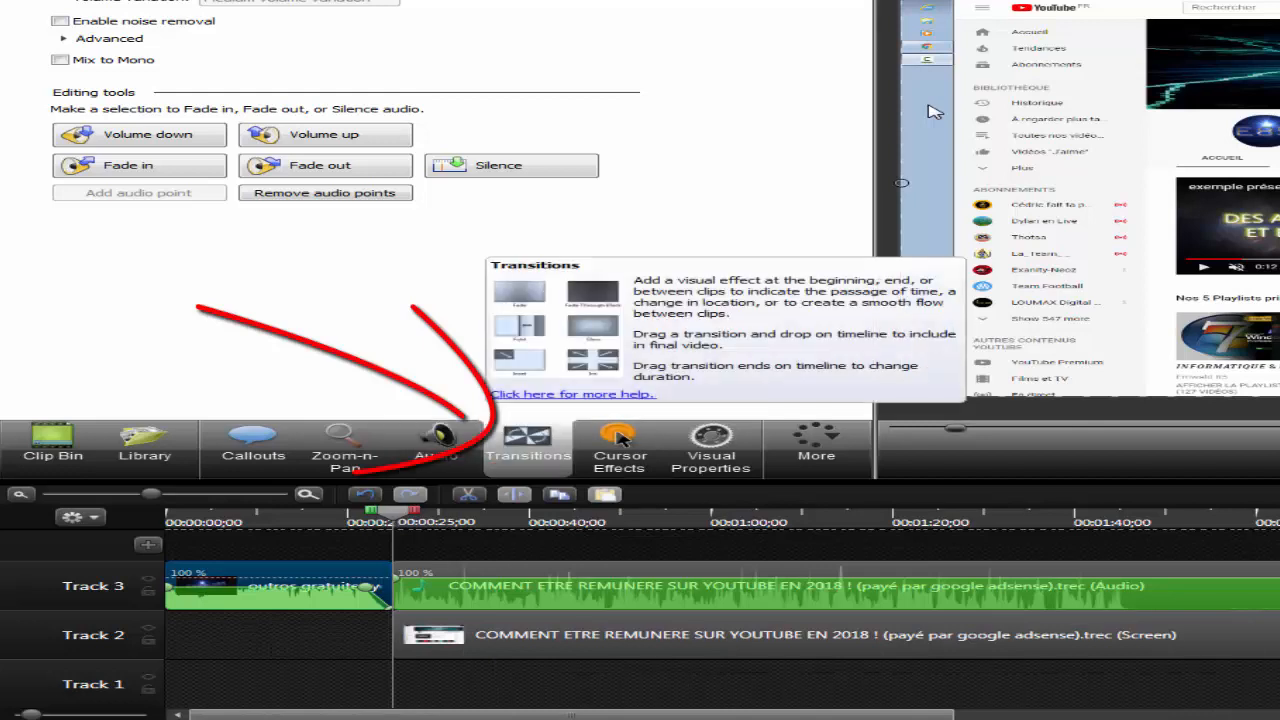
pyautogui.click(528, 447)
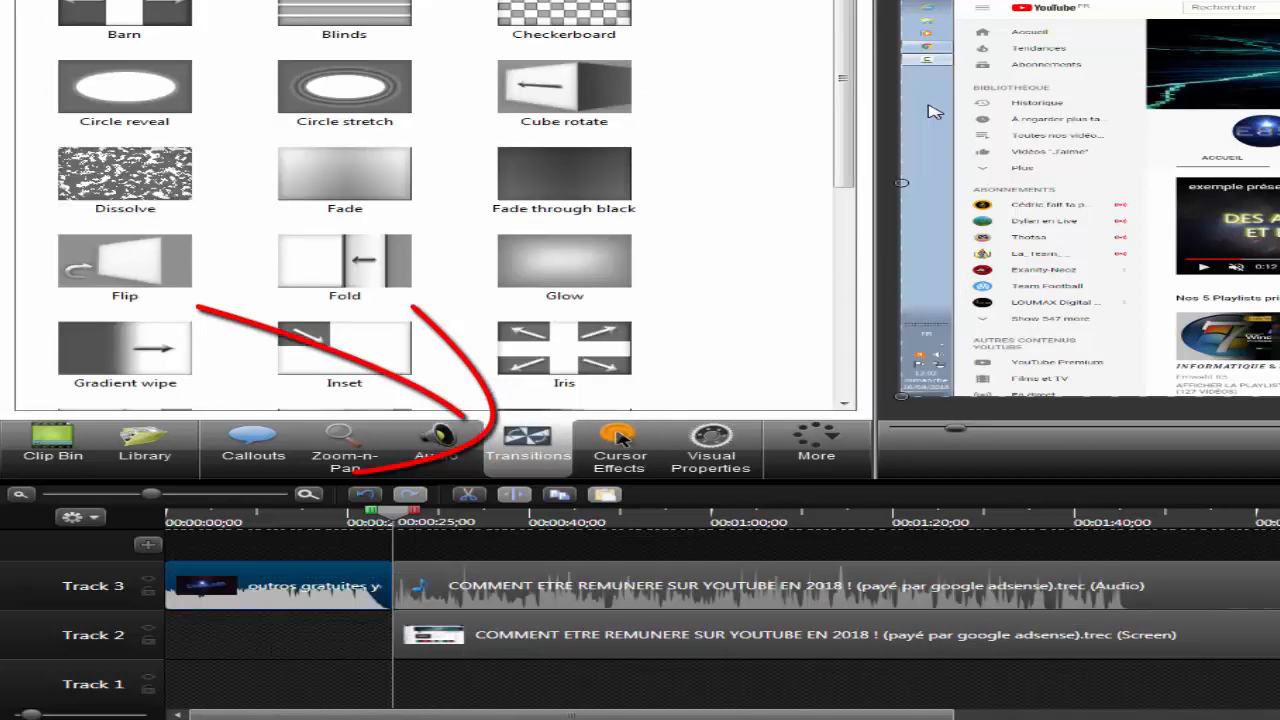
pyautogui.moveTo(875, 450)
pyautogui.mouseDown()
pyautogui.moveTo(1086, 450)
pyautogui.moveTo(1062, 450)
pyautogui.mouseUp()
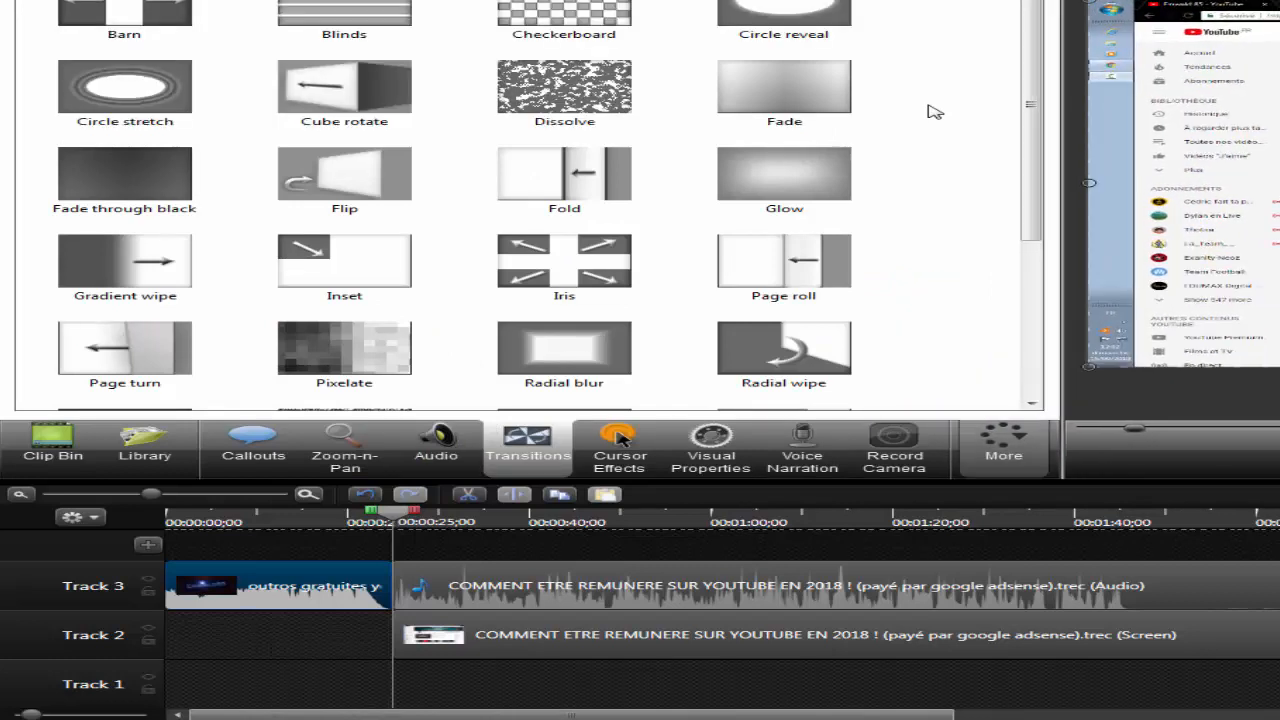
pyautogui.click(1003, 446)
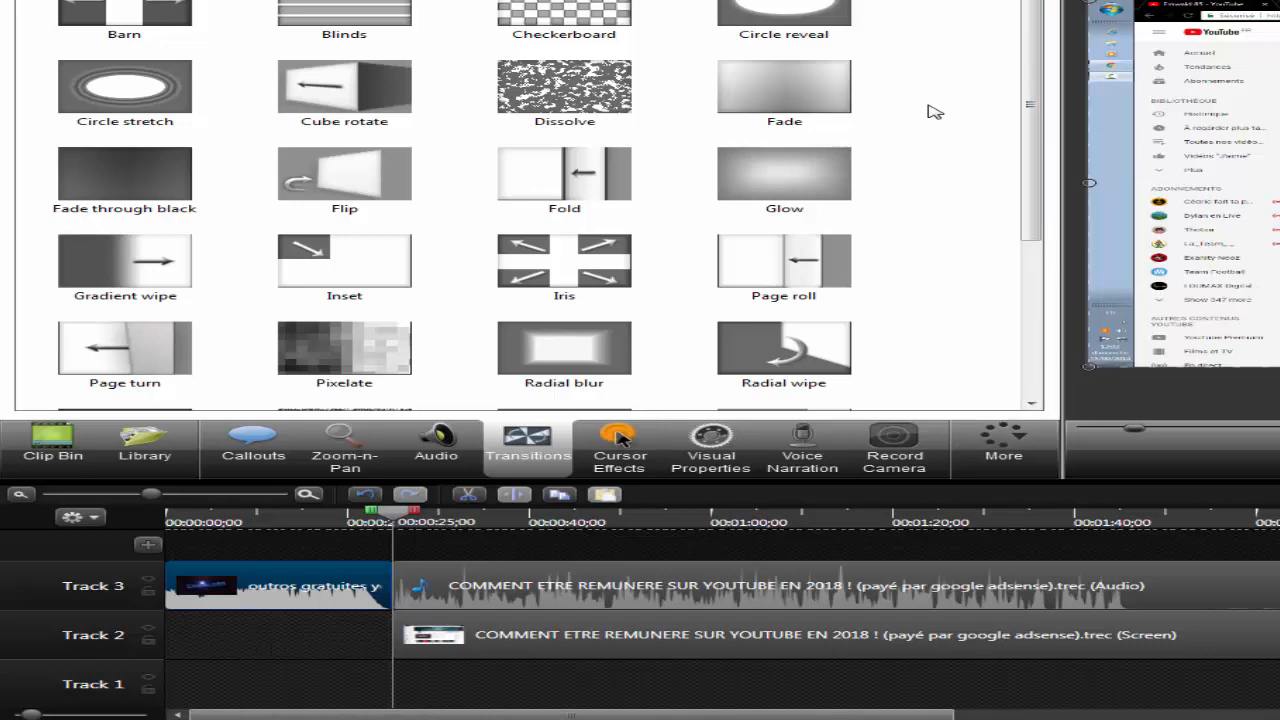
pyautogui.click(344, 173)
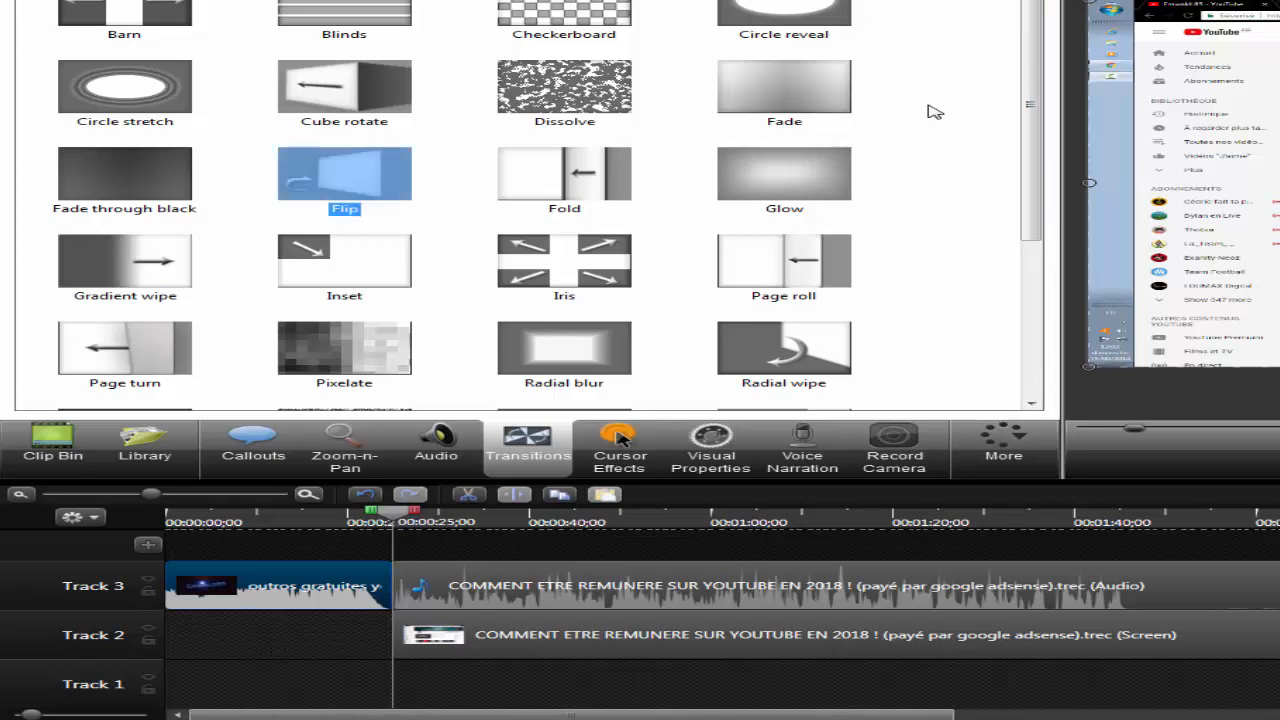
pyautogui.moveTo(344, 173); pyautogui.dragTo(360, 200)
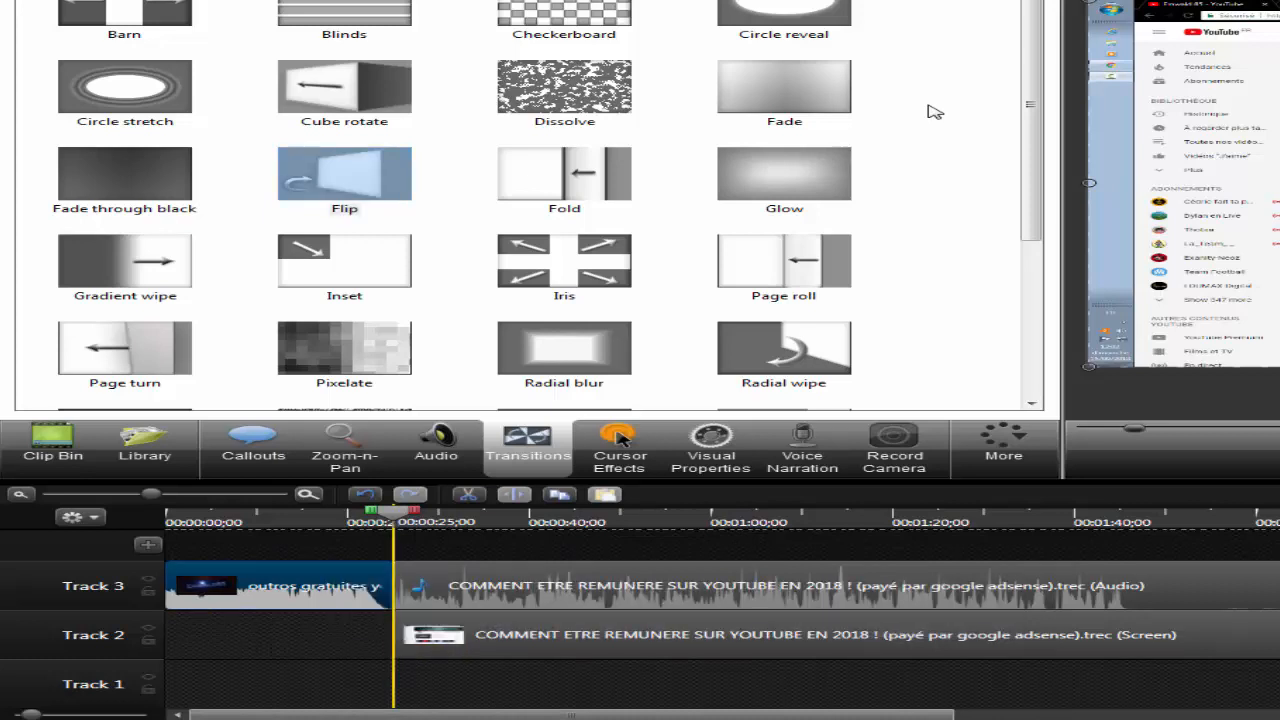
# - Try the outro clip on Track 2 and Track 1 to test where Flip can be applied, and return it to Track 3
pyautogui.moveTo(277, 585); pyautogui.dragTo(277, 634)
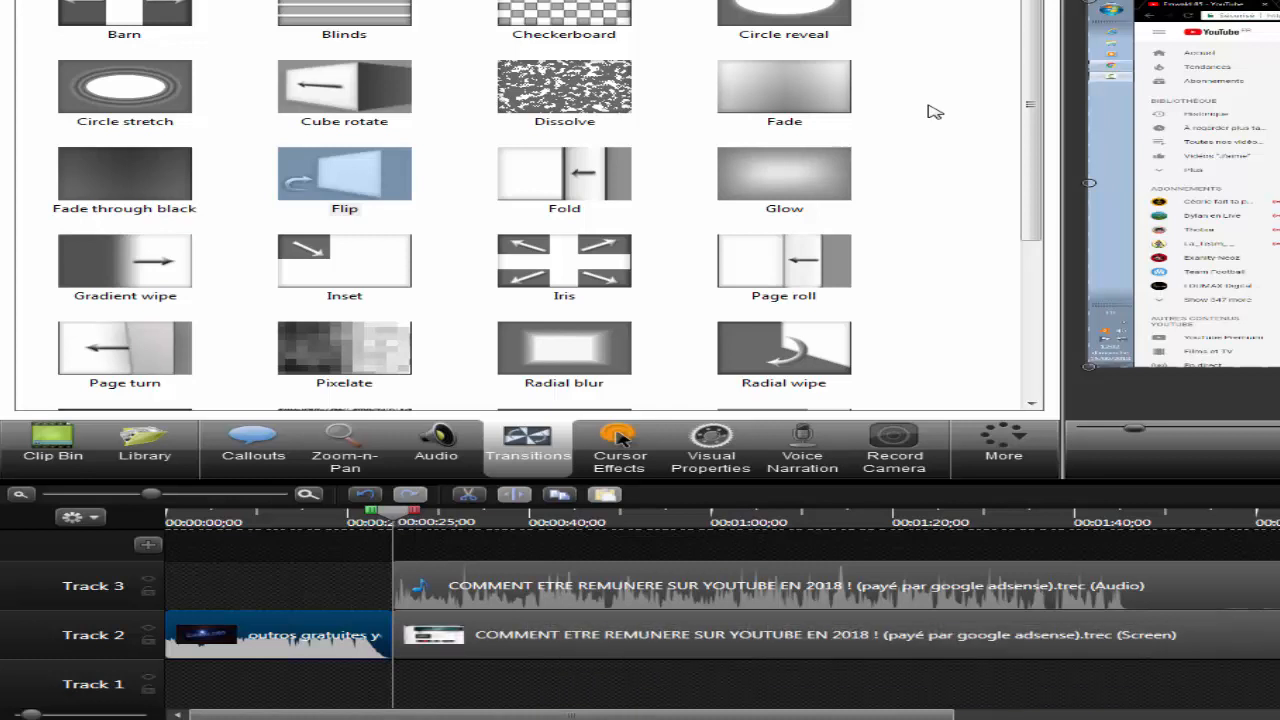
pyautogui.press('Escape')
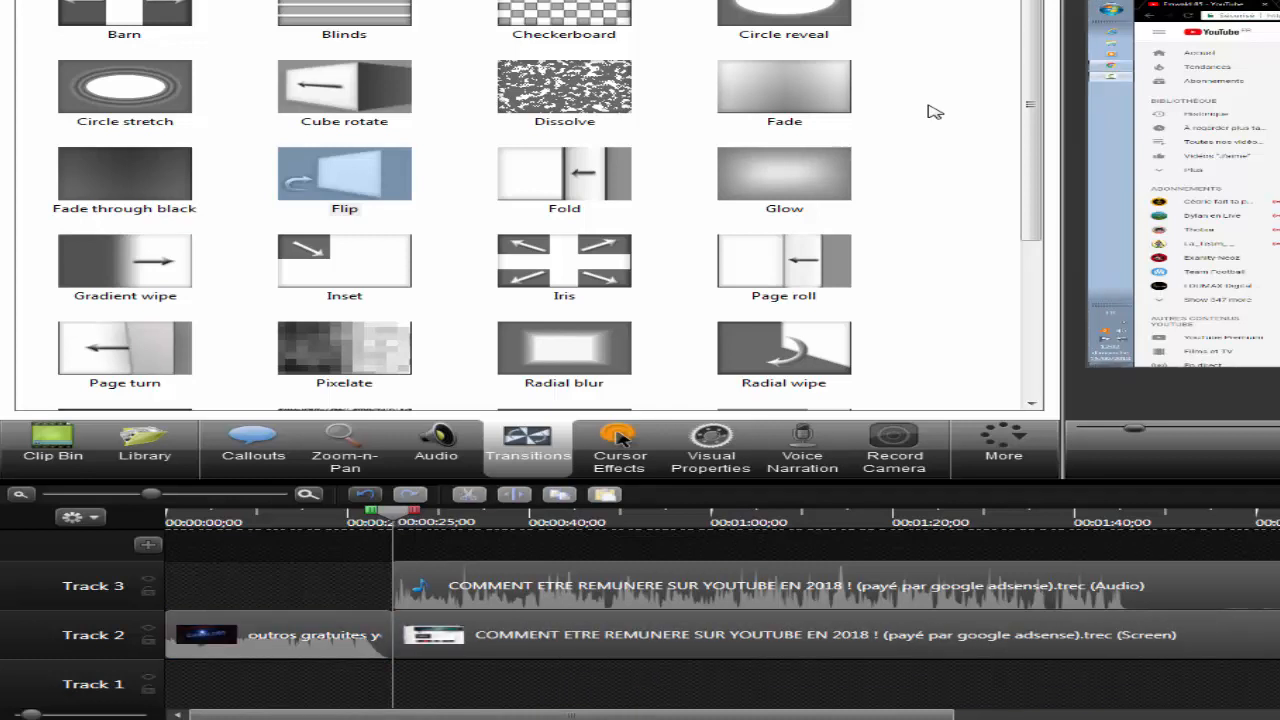
pyautogui.click(928, 111)
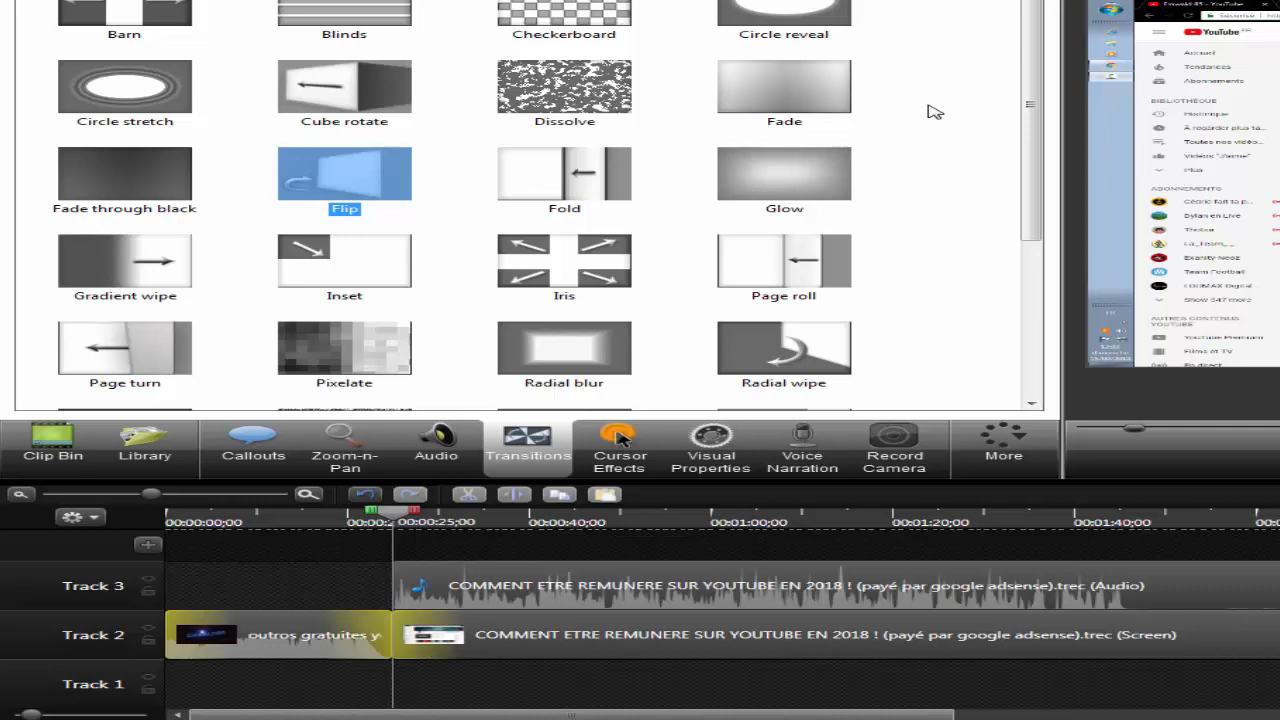
pyautogui.click(278, 634)
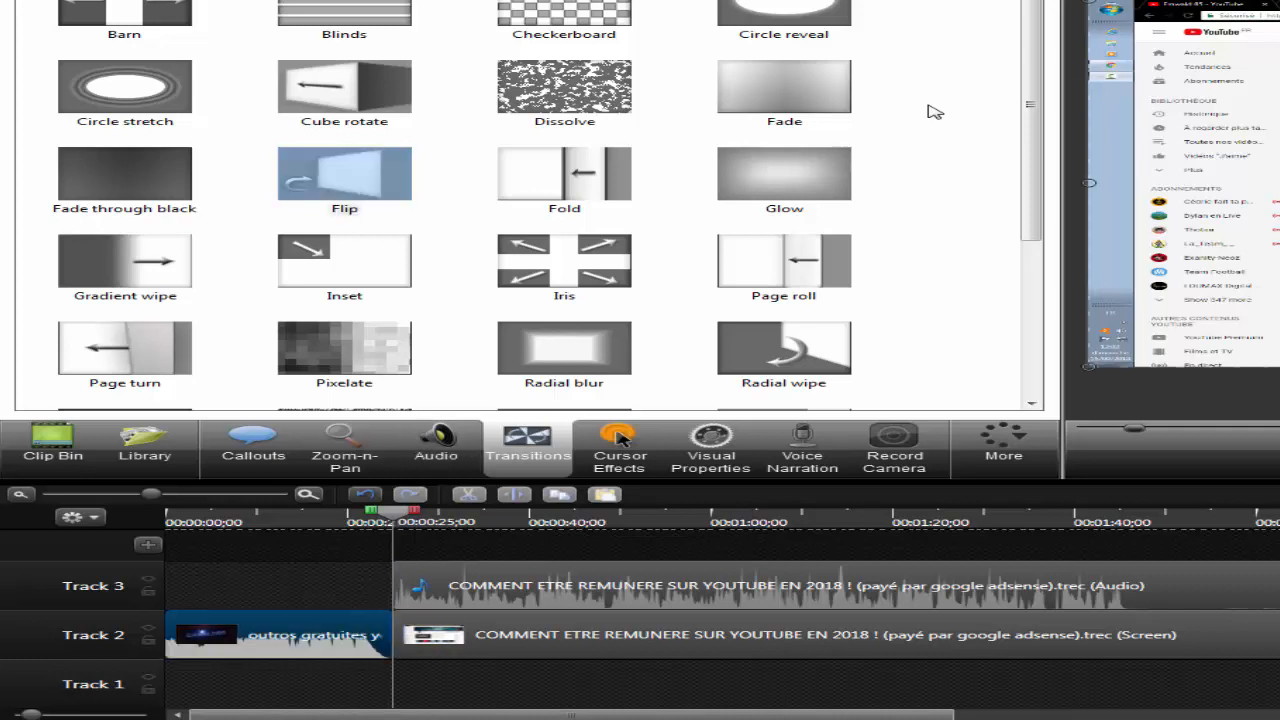
pyautogui.moveTo(278, 634)
pyautogui.mouseDown()
pyautogui.moveTo(278, 585)
pyautogui.moveTo(278, 684)
pyautogui.mouseUp()
pyautogui.moveTo(344, 173); pyautogui.dragTo(388, 684)
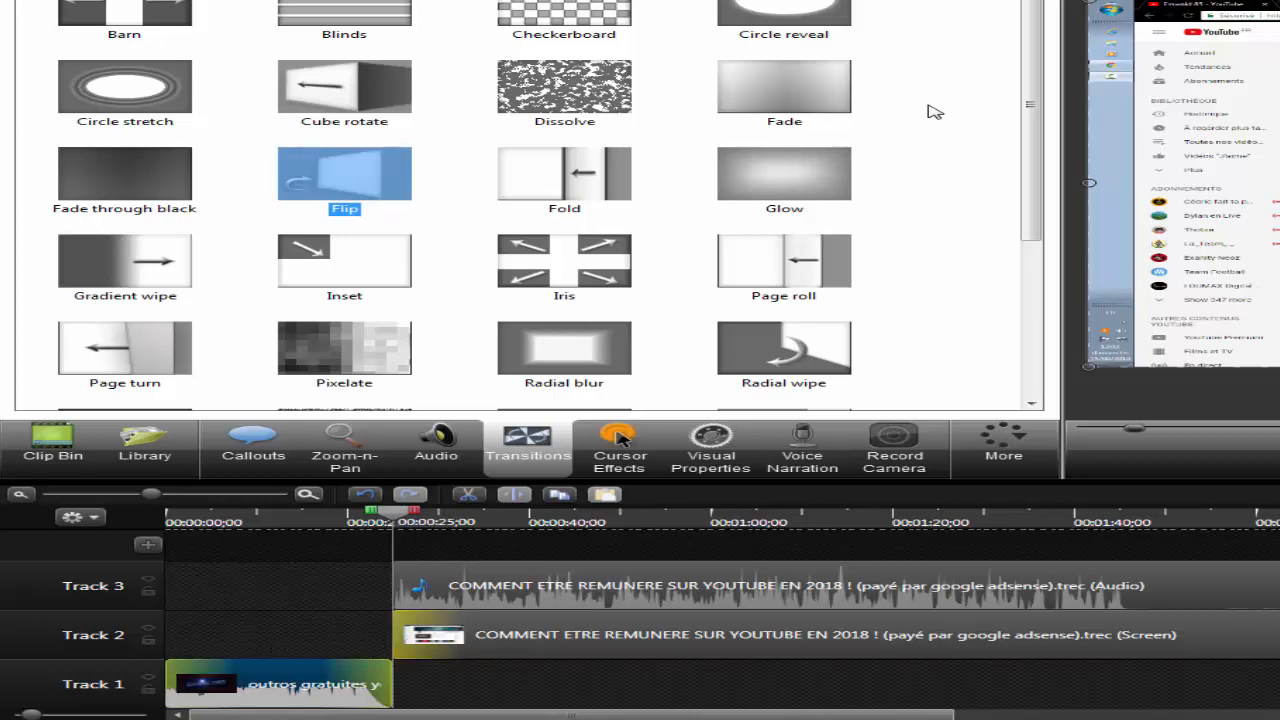
pyautogui.moveTo(278, 684); pyautogui.dragTo(278, 634)
pyautogui.click(344, 173)
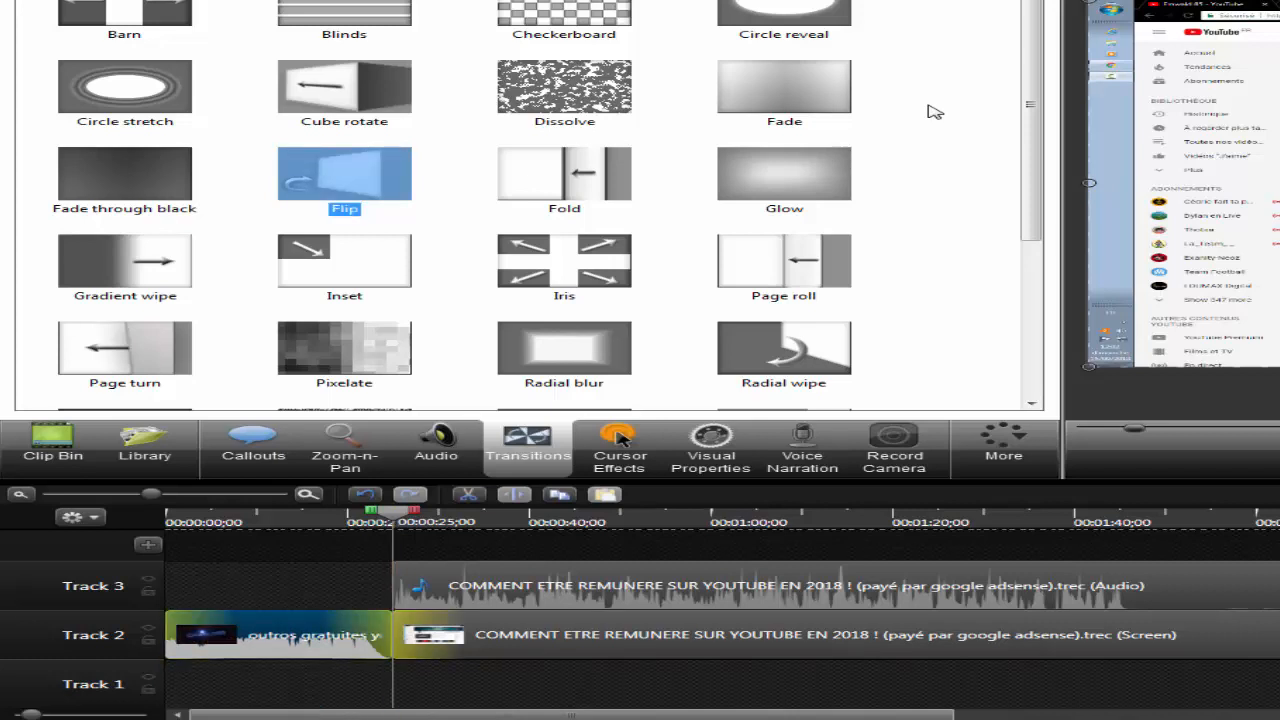
pyautogui.moveTo(338, 628); pyautogui.dragTo(338, 586)
# - Apply the Flip transition to the start of the screen clip on Track 2
pyautogui.click(344, 173)
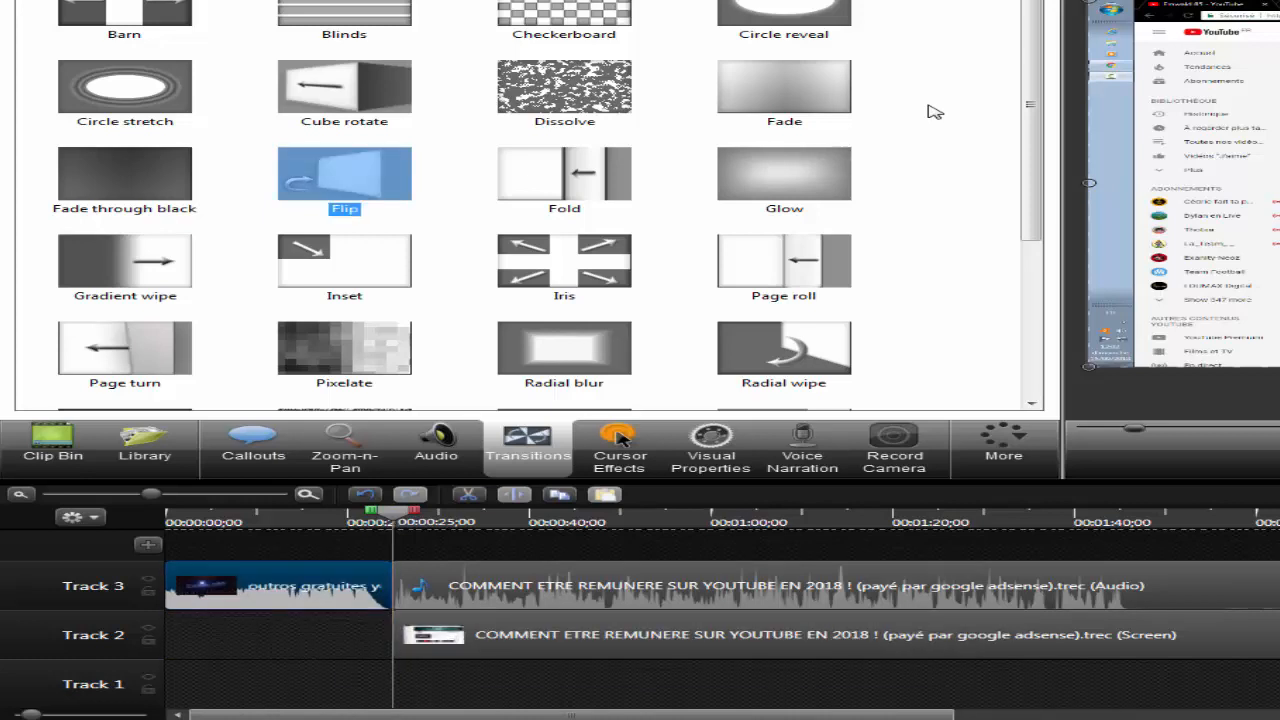
pyautogui.moveTo(344, 173); pyautogui.dragTo(398, 635)
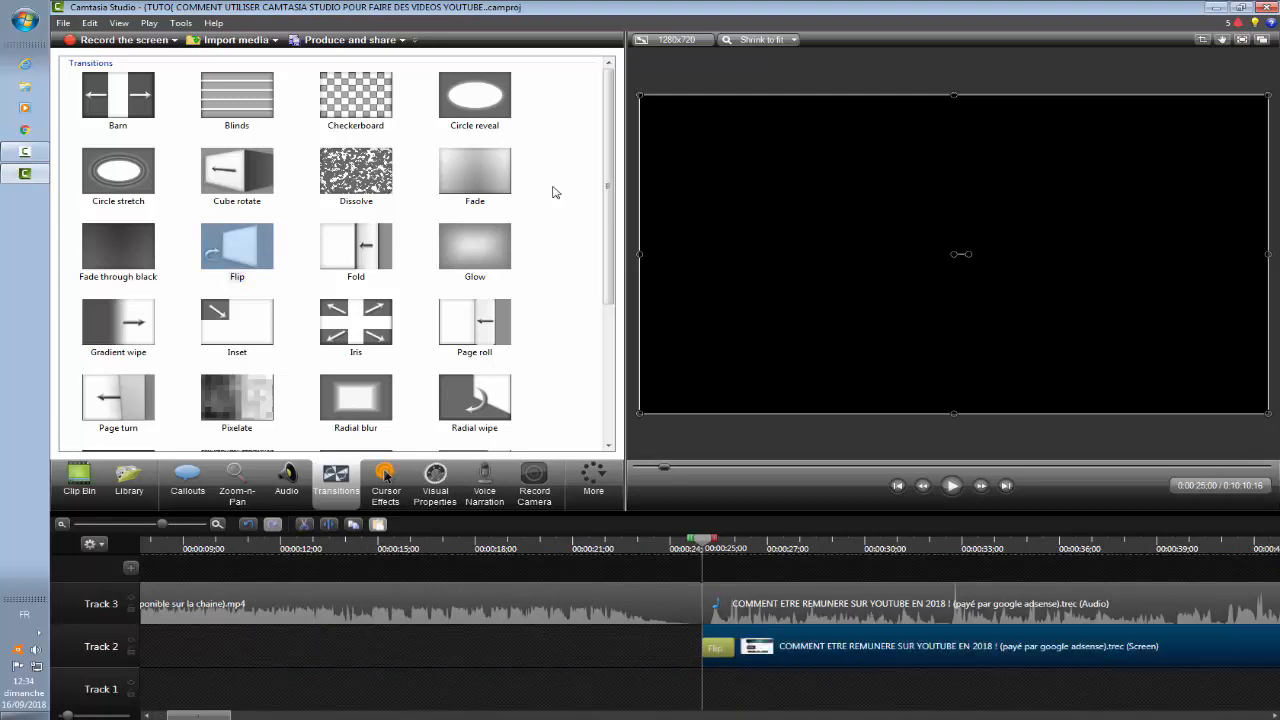
pyautogui.press('space')
pyautogui.hotkey('ctrl', '-')
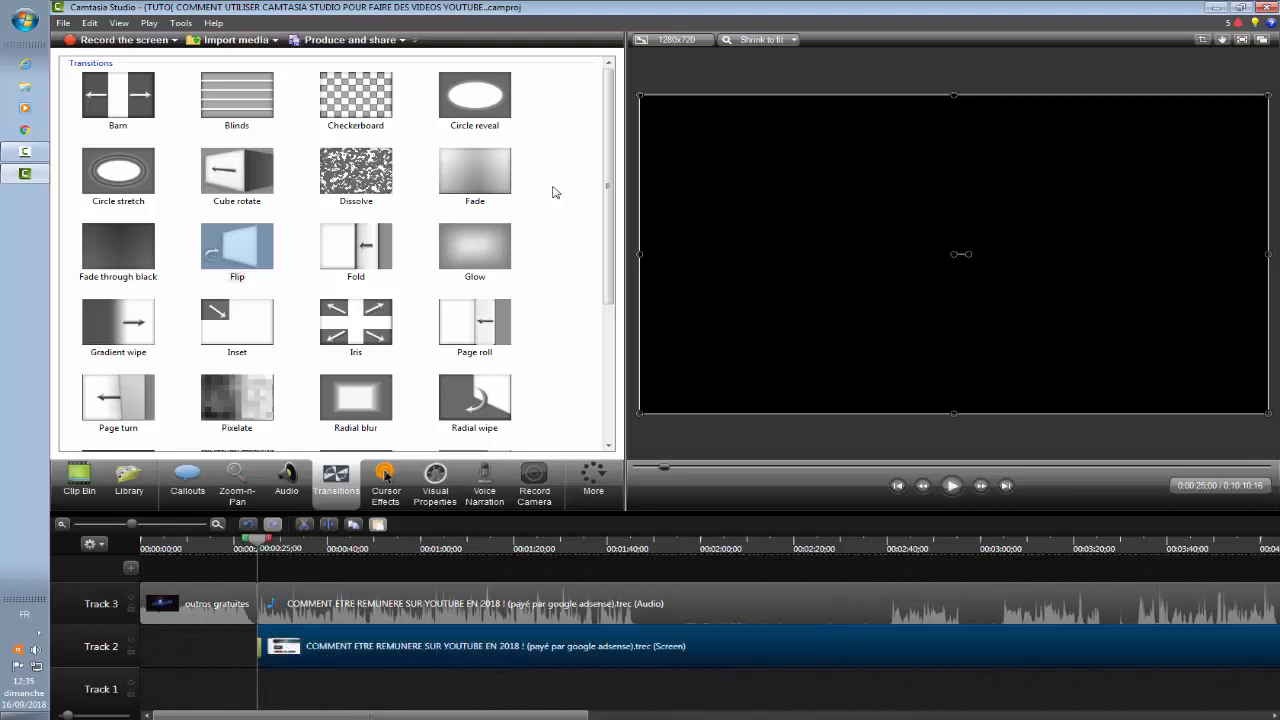
# - Try a fade-in at the start of the outro clip's audio, then undo, redo and undo it again
pyautogui.moveTo(370, 715)
pyautogui.mouseDown()
pyautogui.moveTo(465, 715)
pyautogui.moveTo(370, 715)
pyautogui.mouseUp()
pyautogui.click(198, 600)
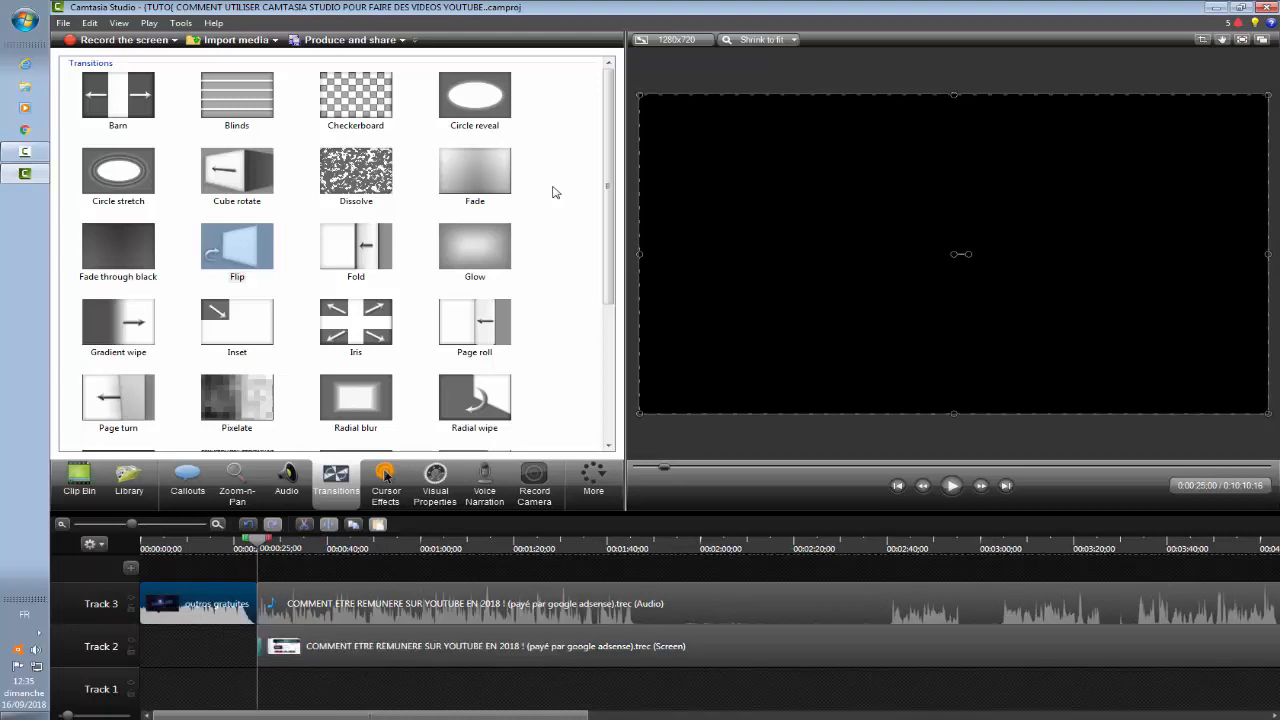
pyautogui.click(142, 548)
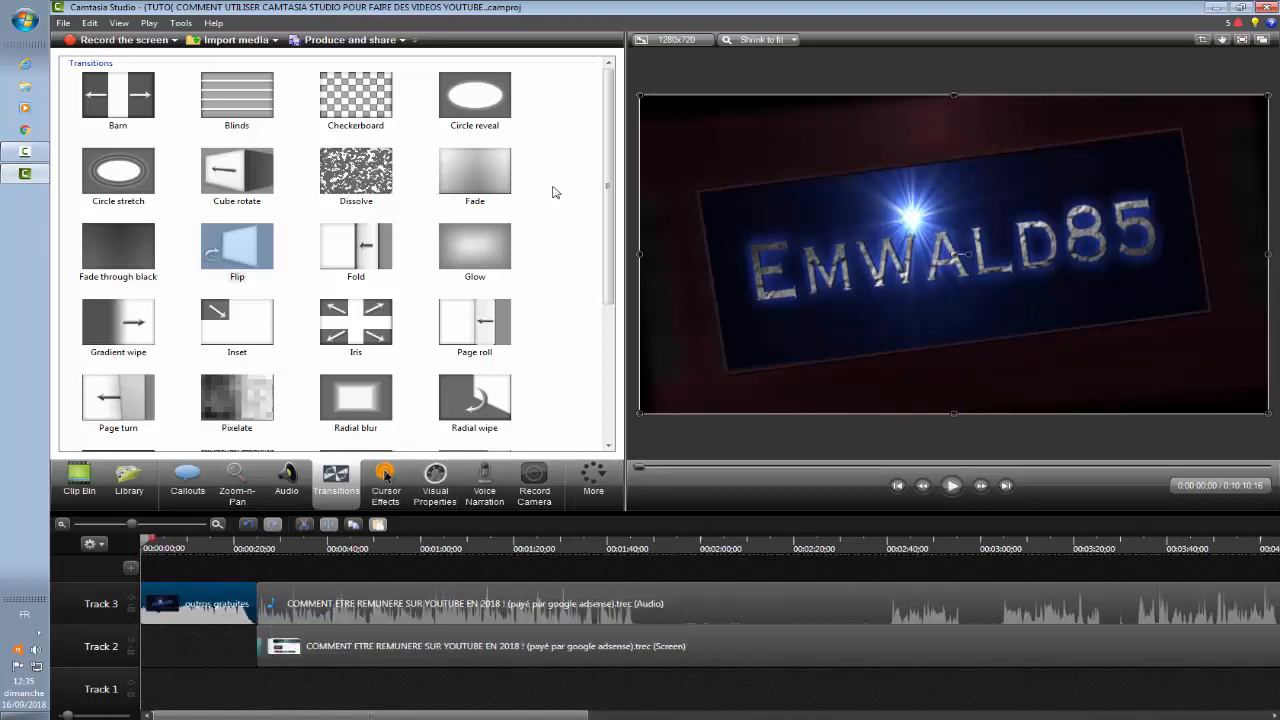
pyautogui.press('a')
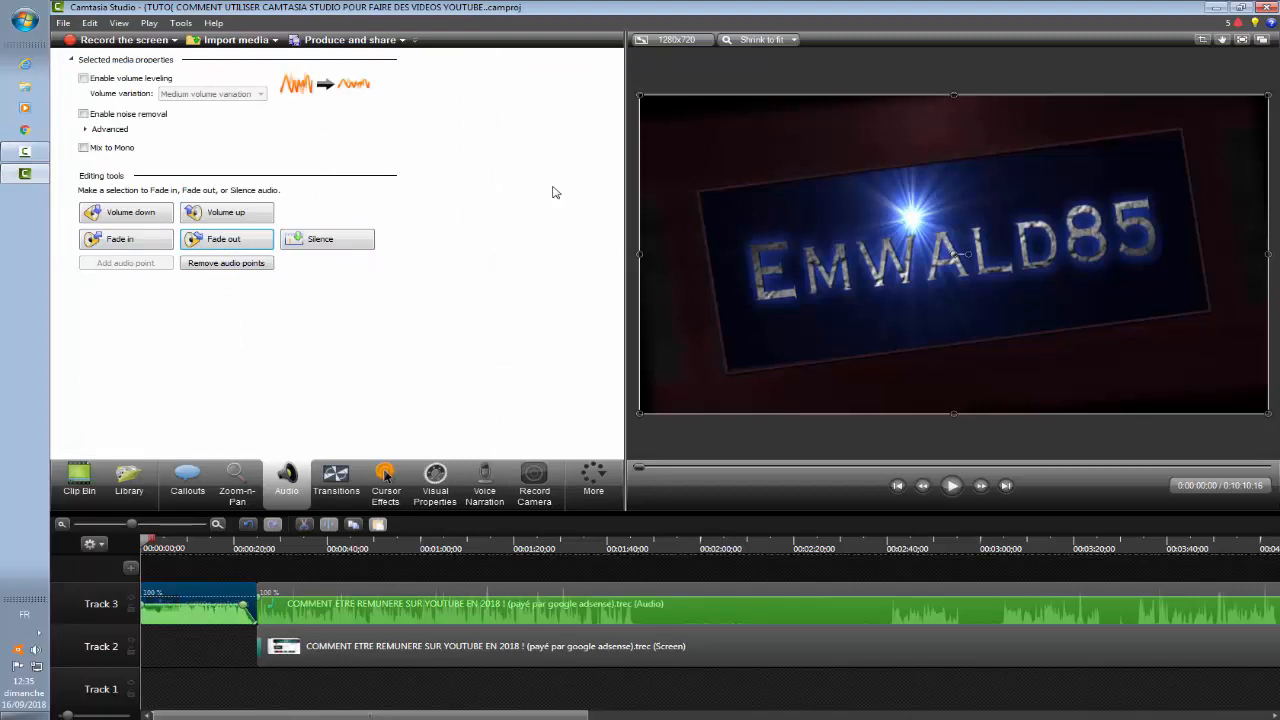
pyautogui.click(125, 239)
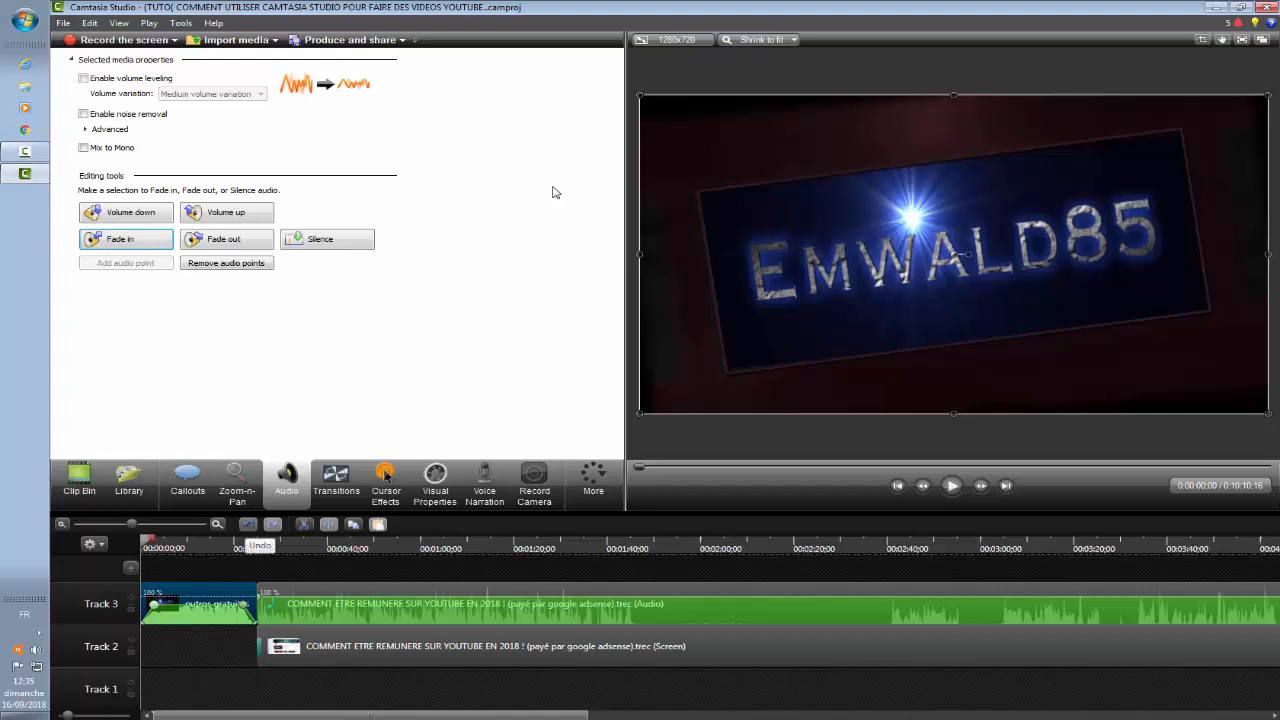
pyautogui.hotkey('ctrl', 'z')
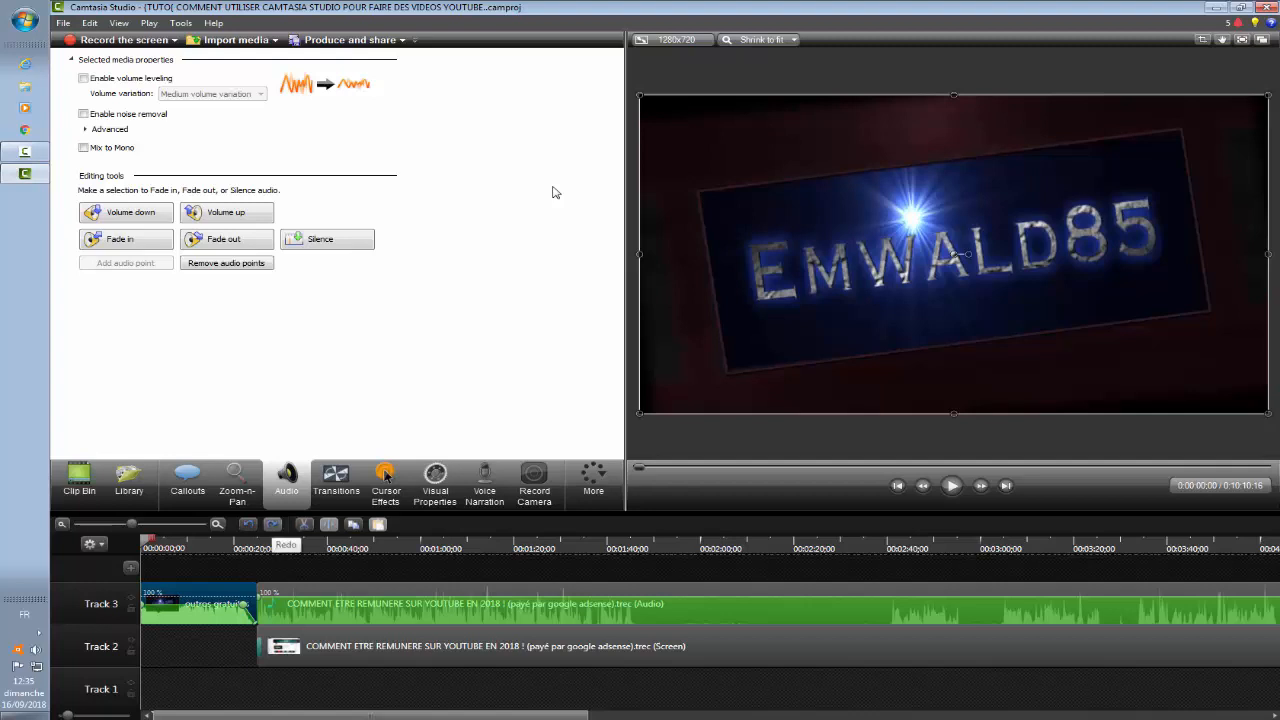
pyautogui.hotkey('ctrl', 'y')
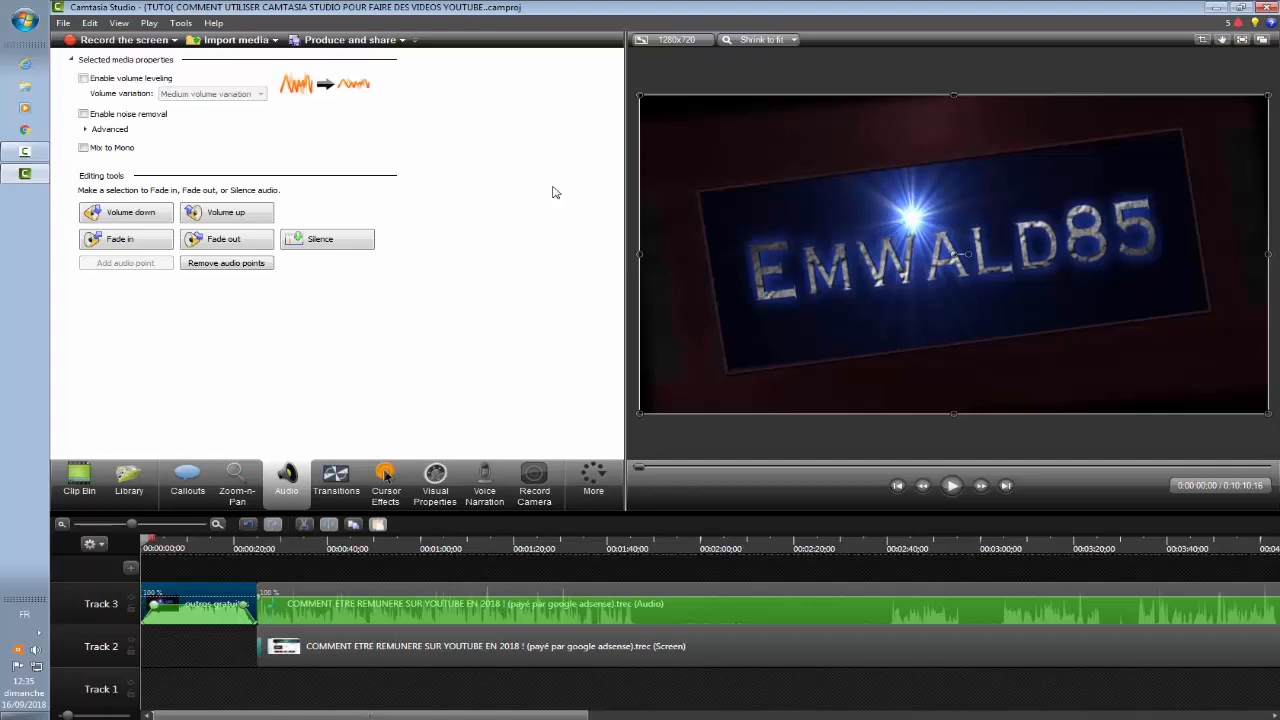
pyautogui.hotkey('ctrl', 'z')
# - Add a text callout at 0:07:59;03 in the screen recording, reading "khfgdskgkugh"
pyautogui.hscroll(5, 709, 627)
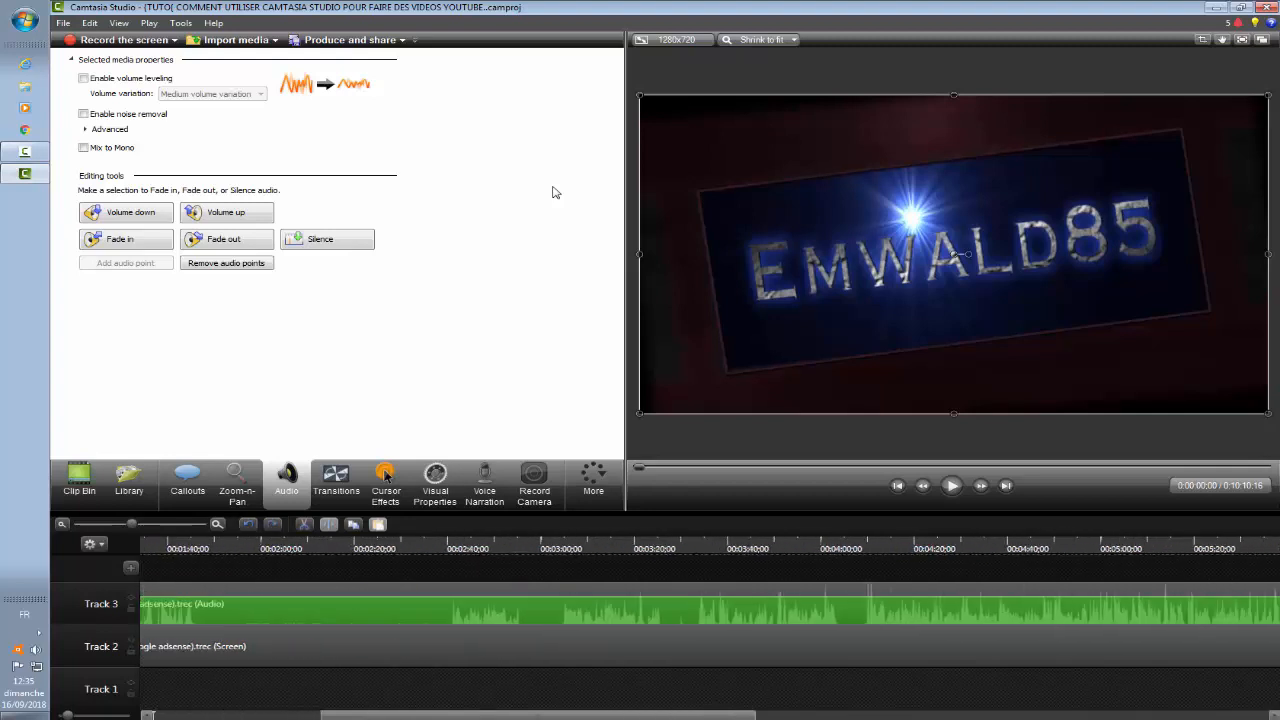
pyautogui.hscroll(5, 709, 627)
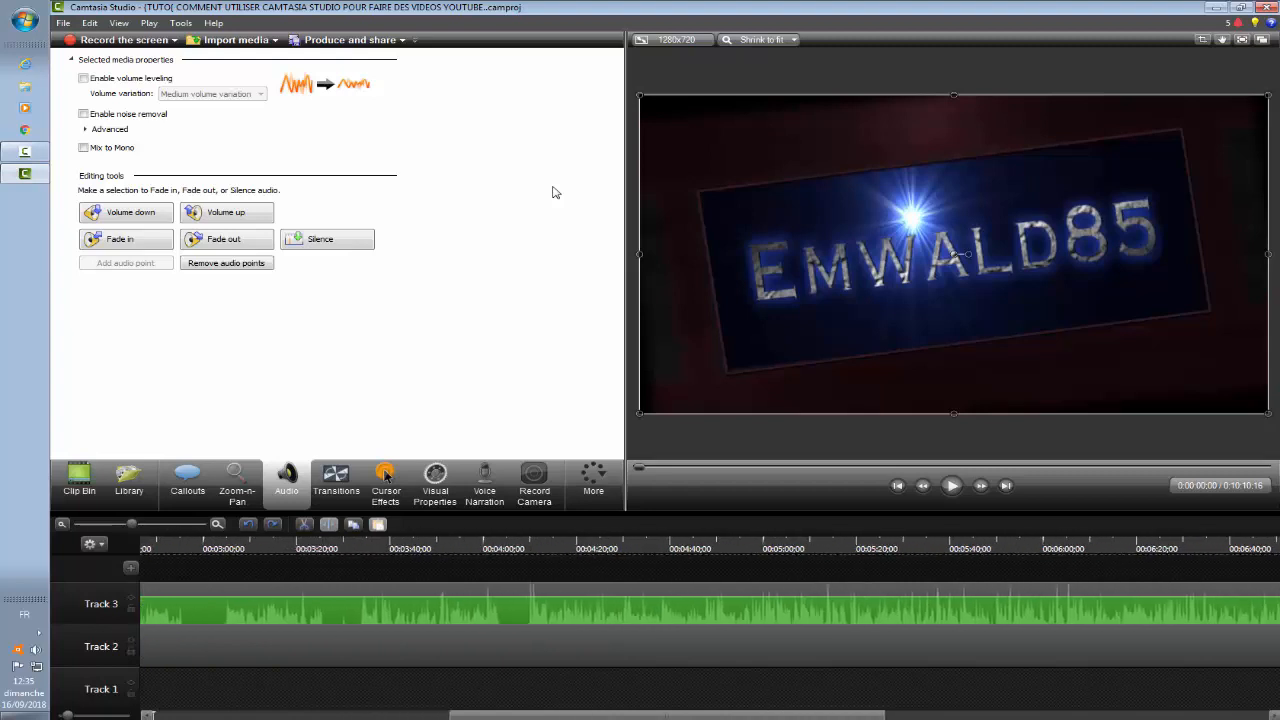
pyautogui.hscroll(-4, 709, 627)
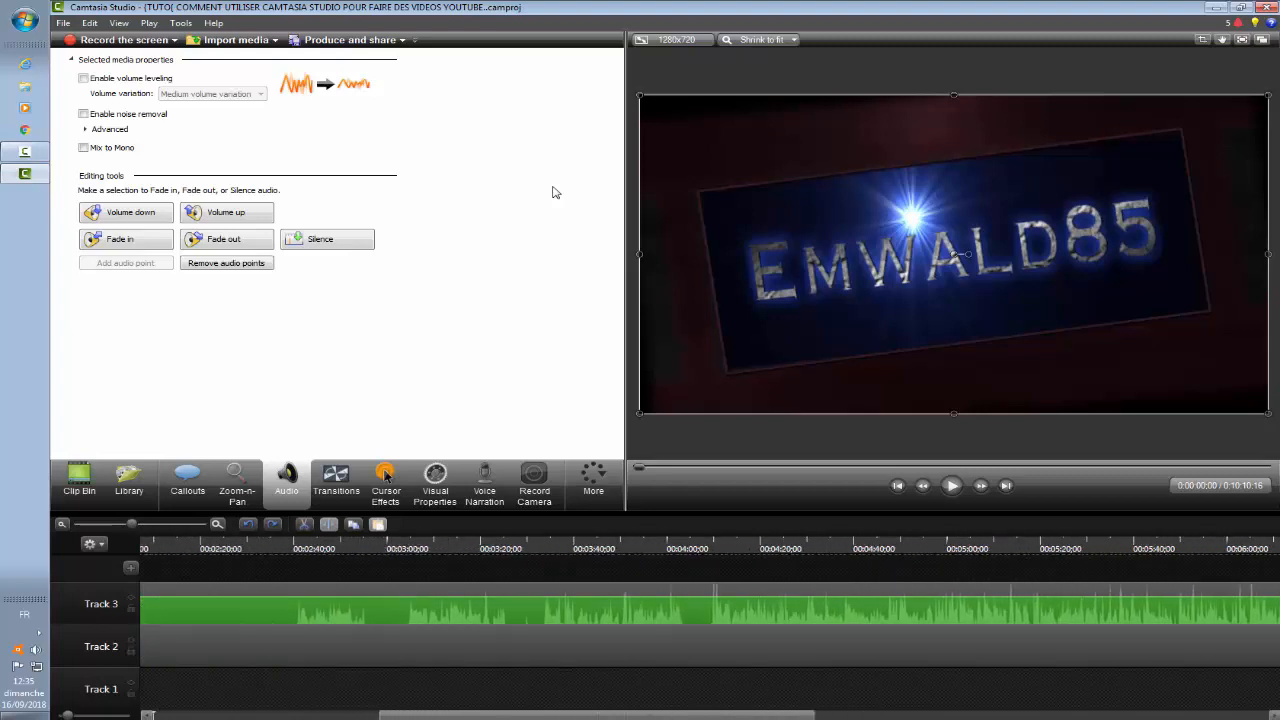
pyautogui.hscroll(2, 709, 627)
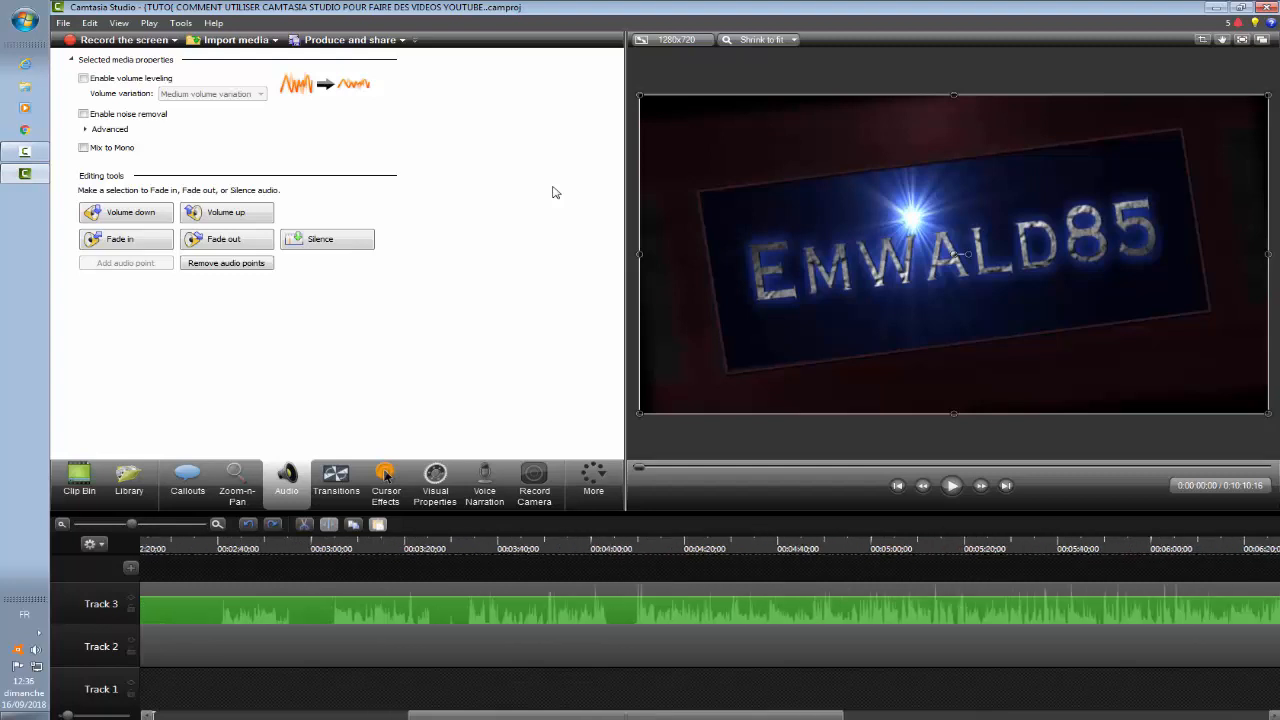
pyautogui.hscroll(8, 709, 627)
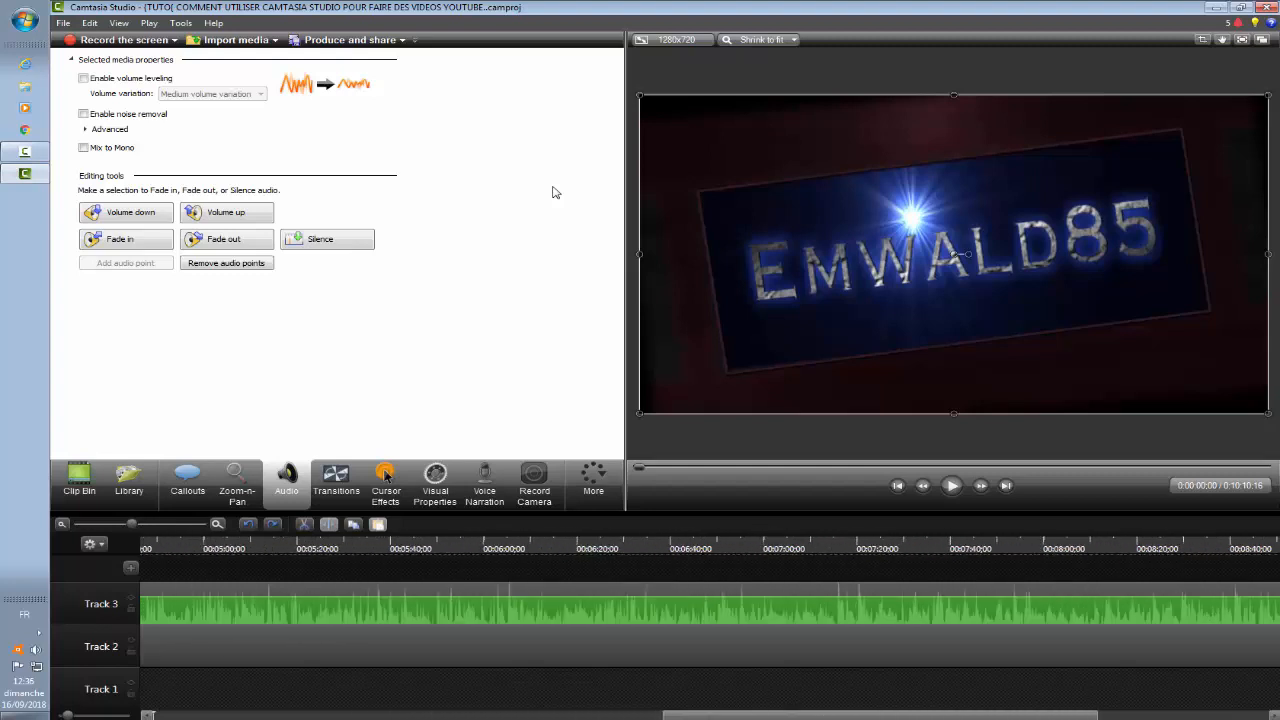
pyautogui.hscroll(5, 709, 627)
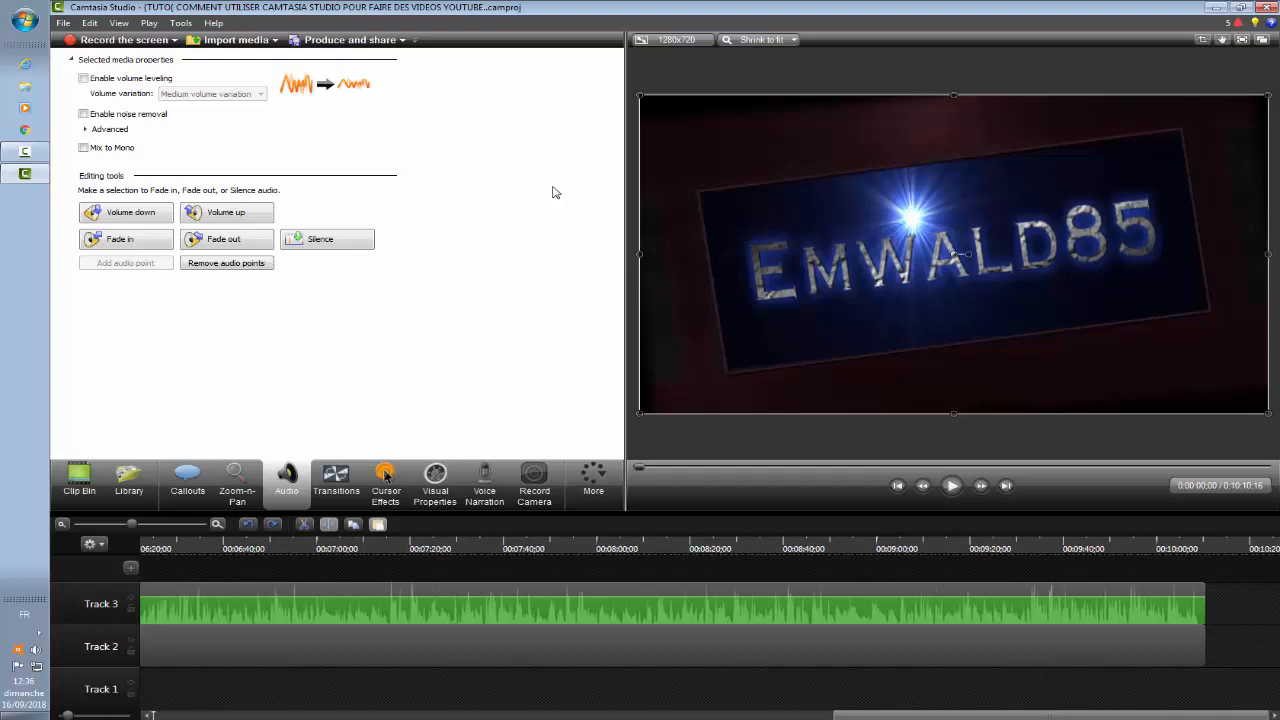
pyautogui.hotkey('ctrl', 'End')
pyautogui.hotkey('ctrl', 'd')
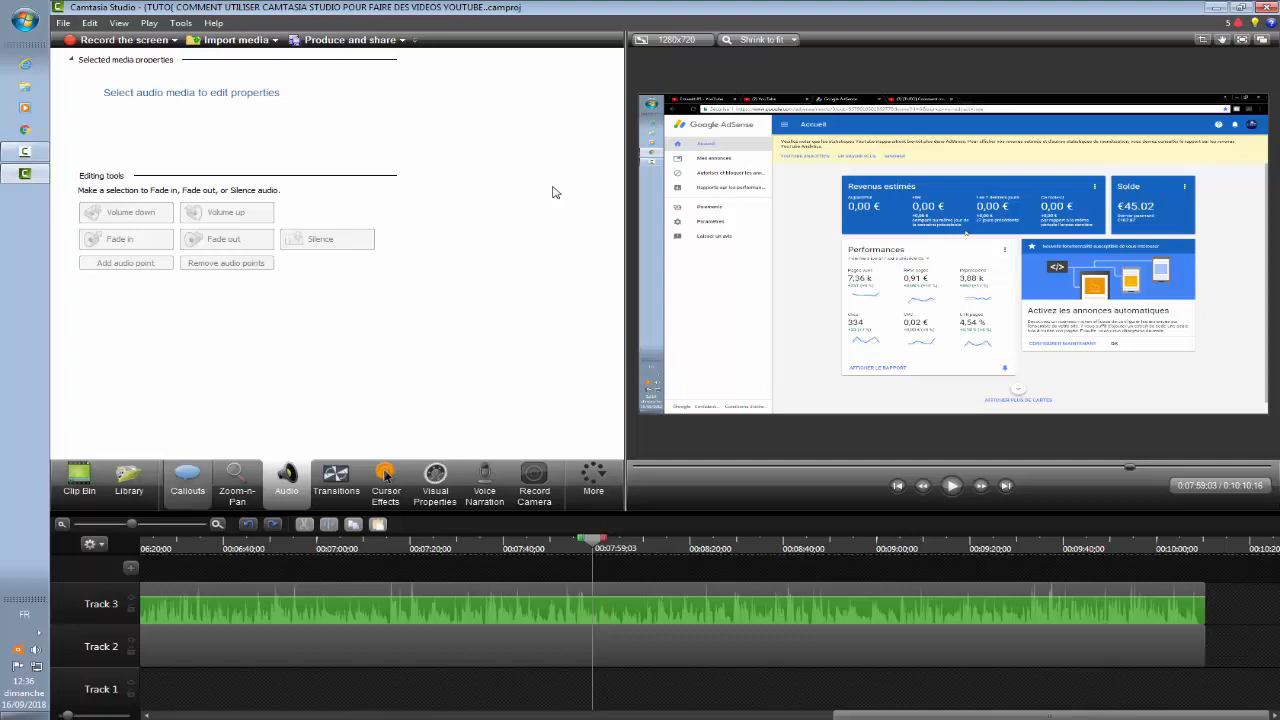
pyautogui.press('c')
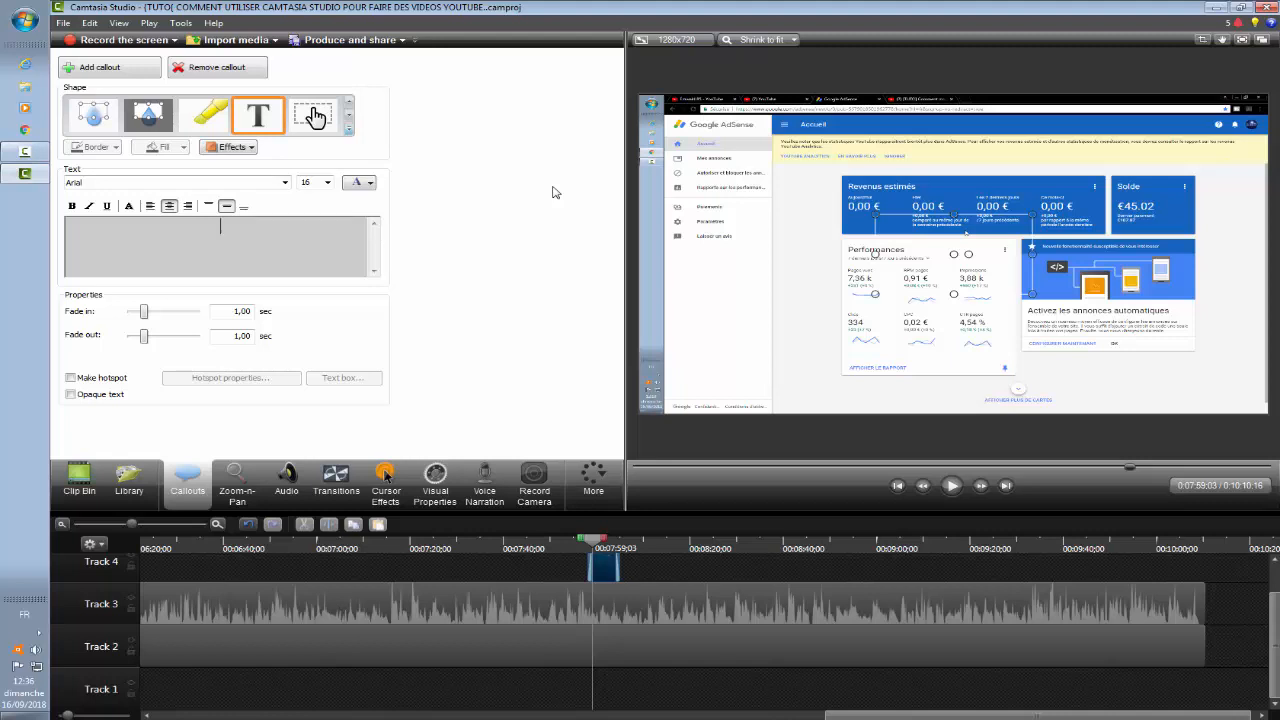
pyautogui.write('khfgdskgkugh')
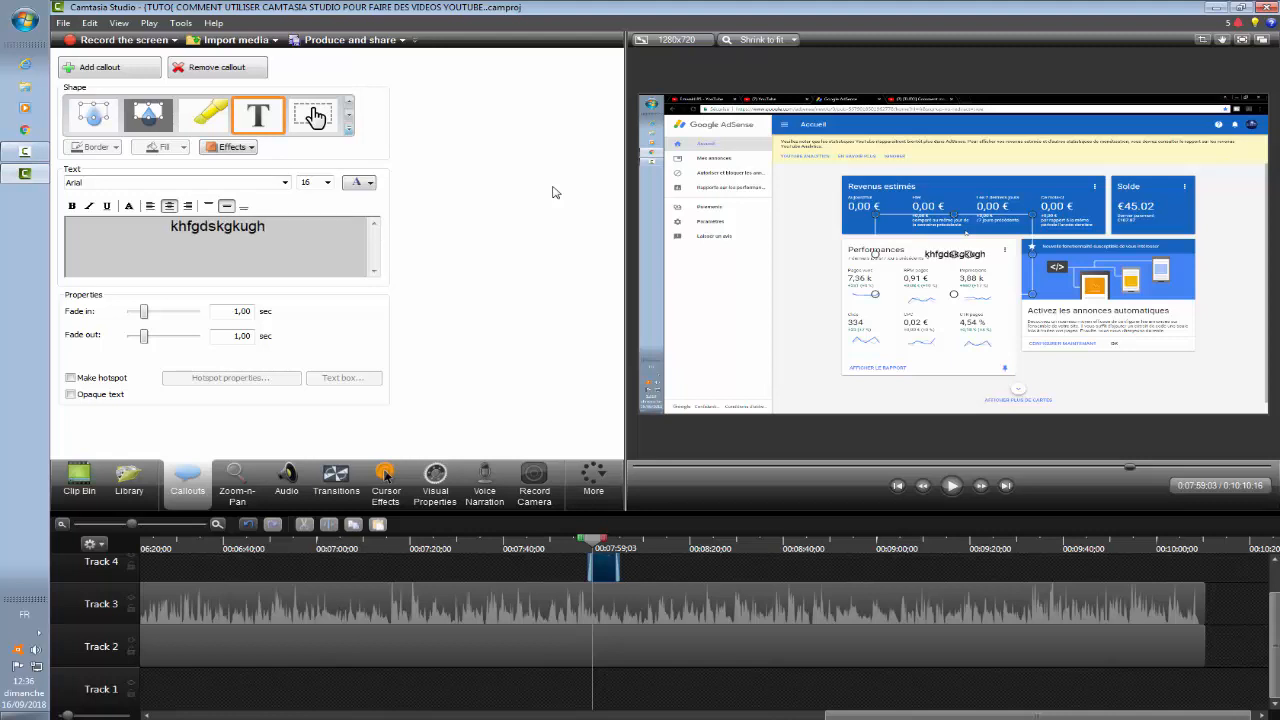
# - Set the whole callout text to size 28 and try the text drop shadow on and off
pyautogui.hotkey('shift', 'Left')
pyautogui.hotkey('shift', 'Left')
pyautogui.hotkey('shift', 'Left')
pyautogui.hotkey('shift', 'Left')
pyautogui.hotkey('shift', 'Left')
pyautogui.hotkey('shift', 'Left')
pyautogui.hotkey('shift', 'Left')
pyautogui.hotkey('shift', 'Left')
pyautogui.hotkey('shift', 'Left')
pyautogui.hotkey('shift', 'Left')
pyautogui.hotkey('shift', 'Left')
pyautogui.hotkey('shift', 'Left')
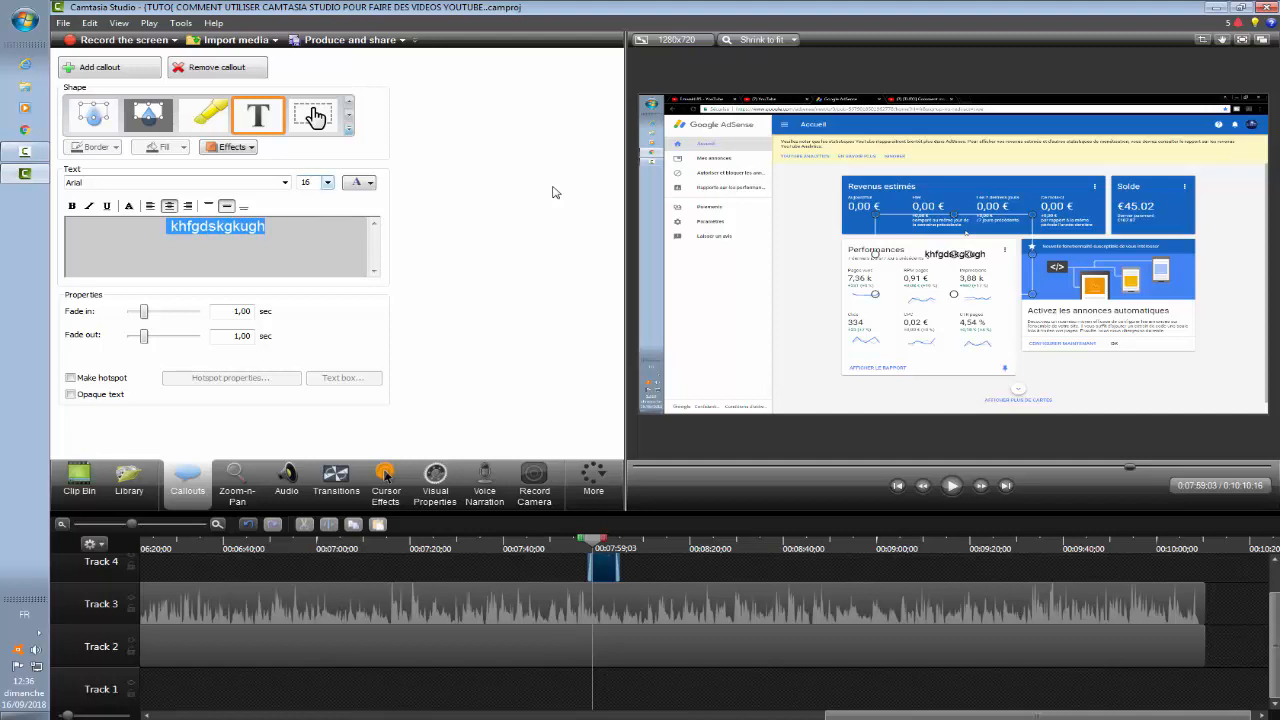
pyautogui.click(327, 182)
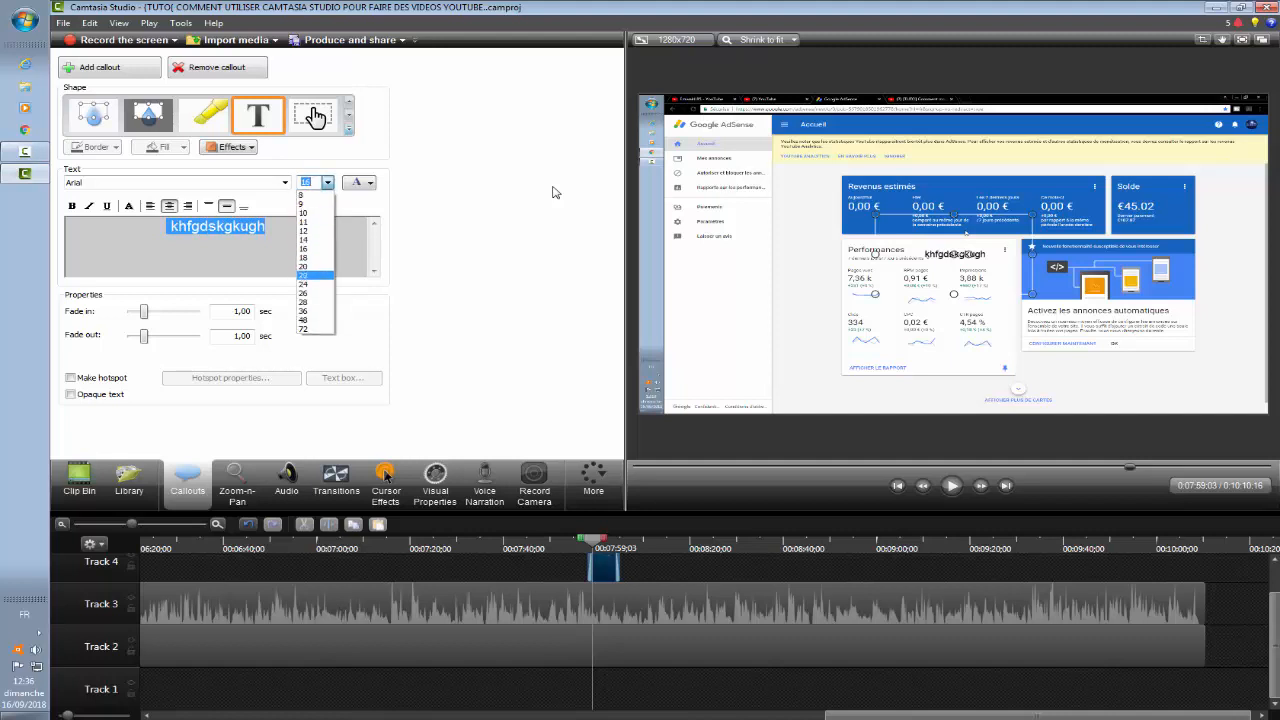
pyautogui.click(310, 302)
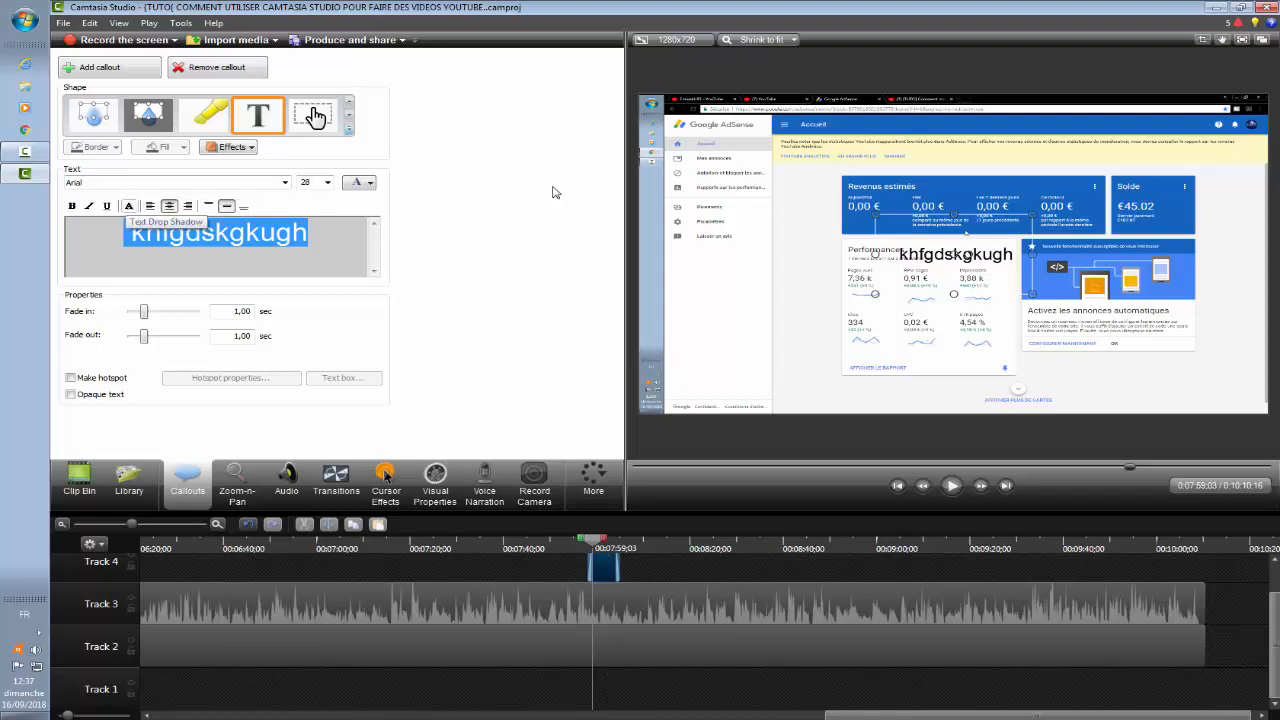
pyautogui.click(129, 206)
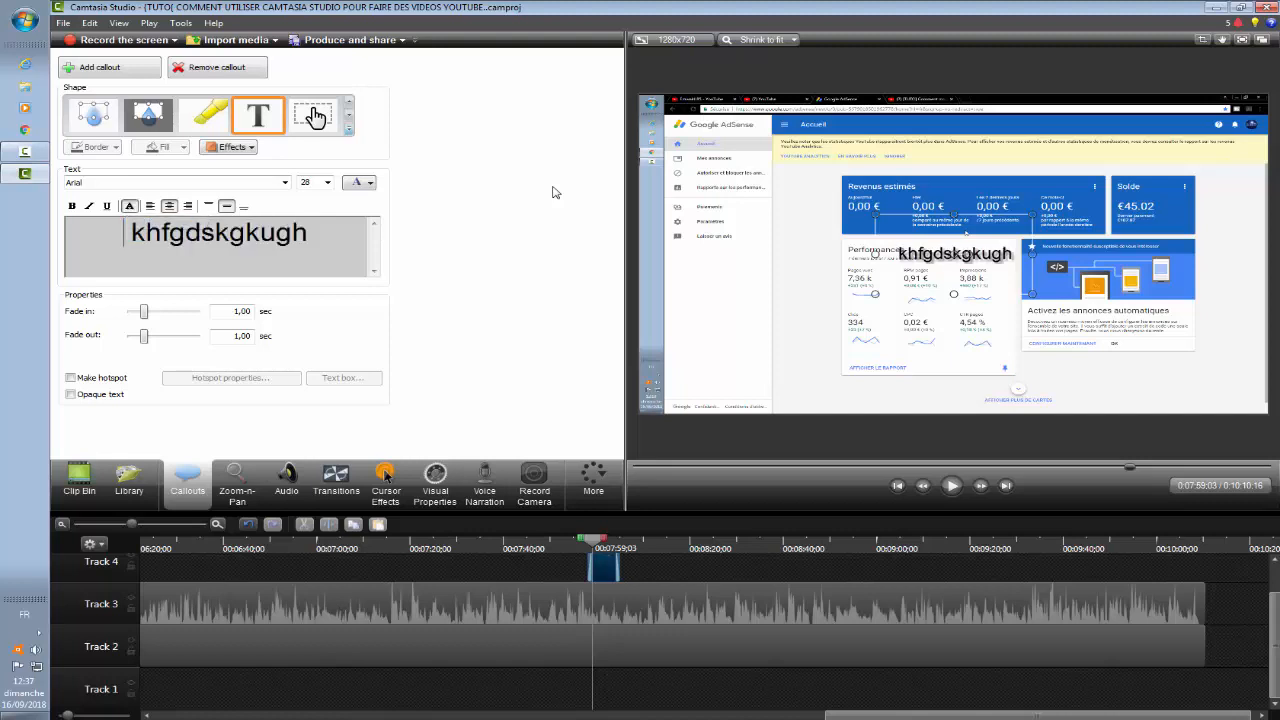
pyautogui.click(129, 206)
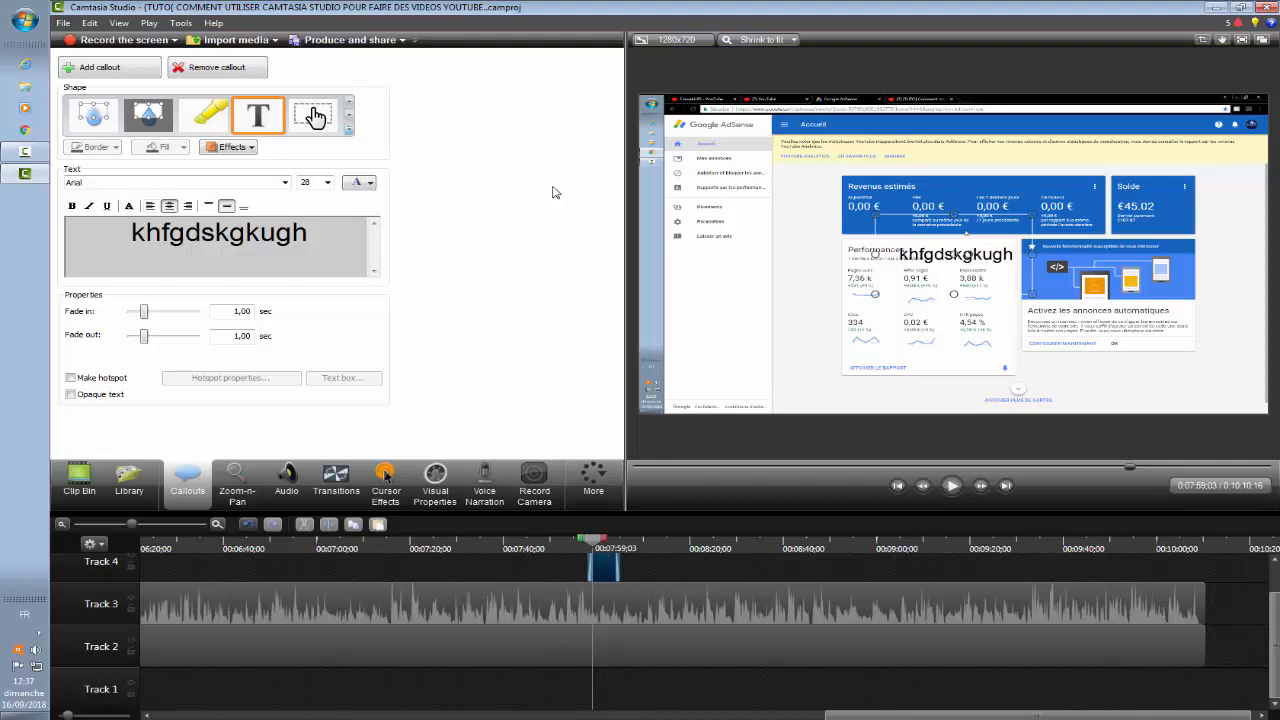
# - Enlarge the whole callout text to size 48 and give it a drop shadow
pyautogui.hotkey('ctrl', 'a')
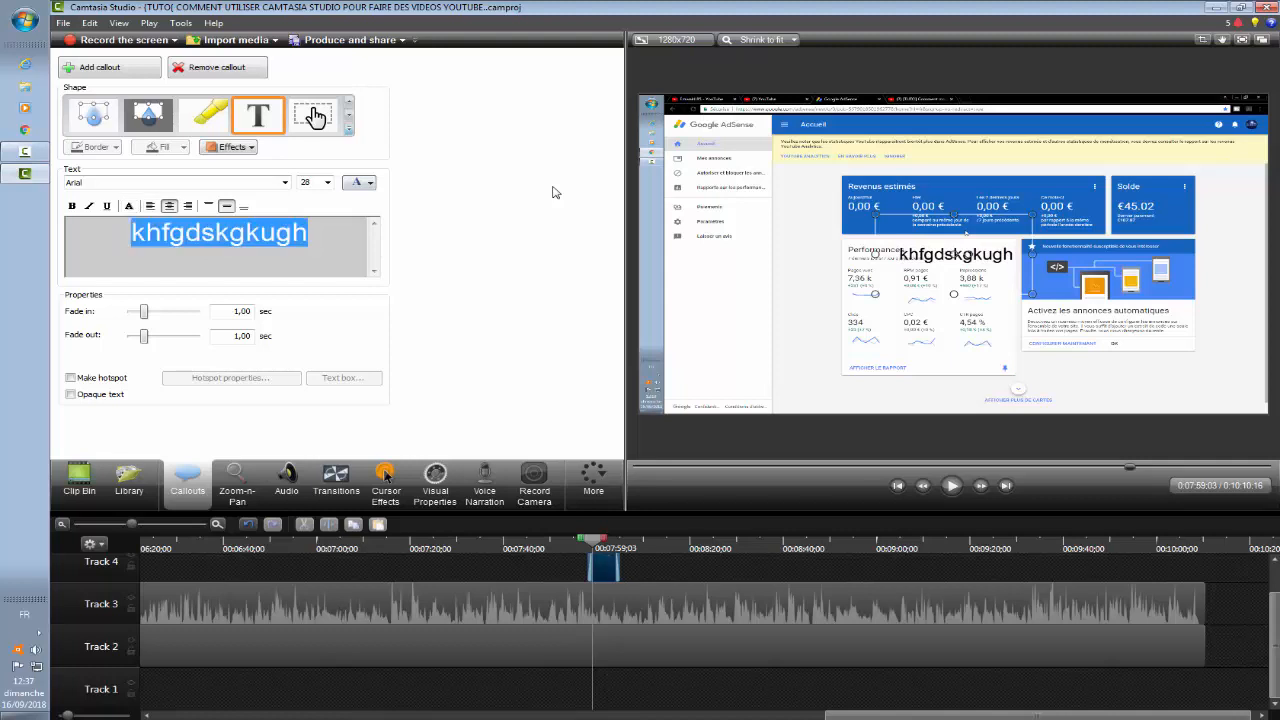
pyautogui.click(327, 182)
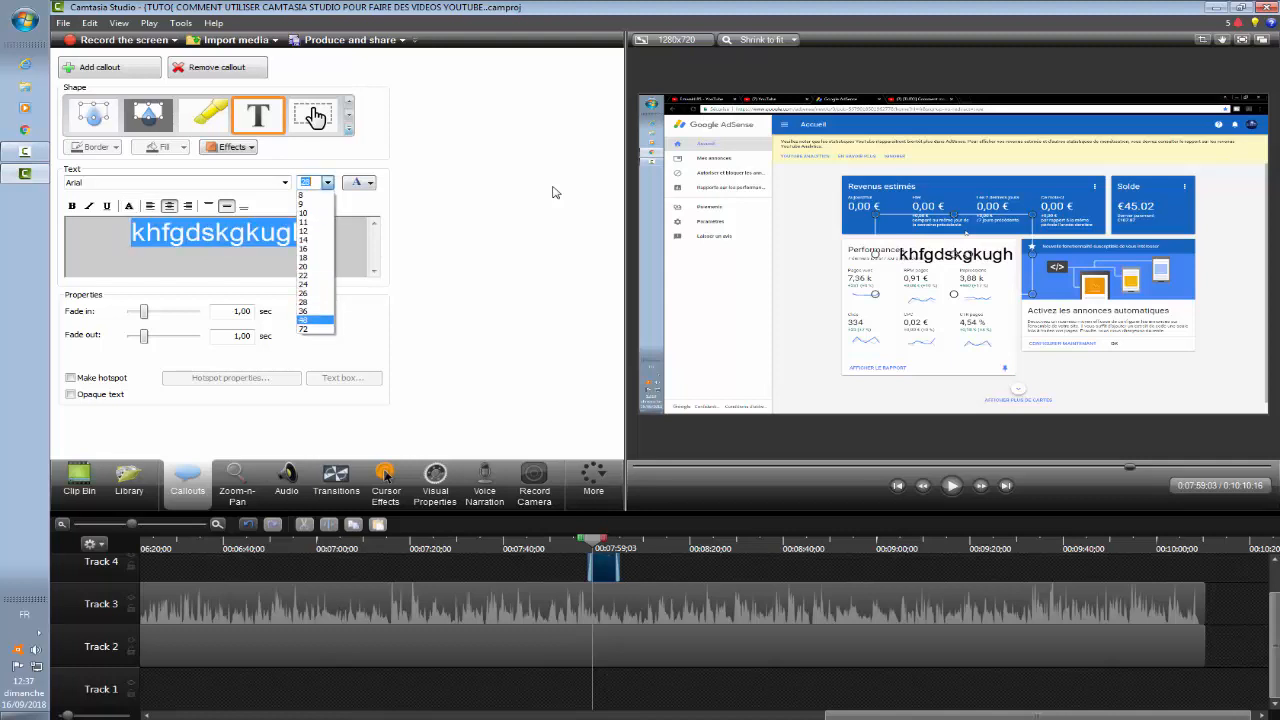
pyautogui.press('Return')
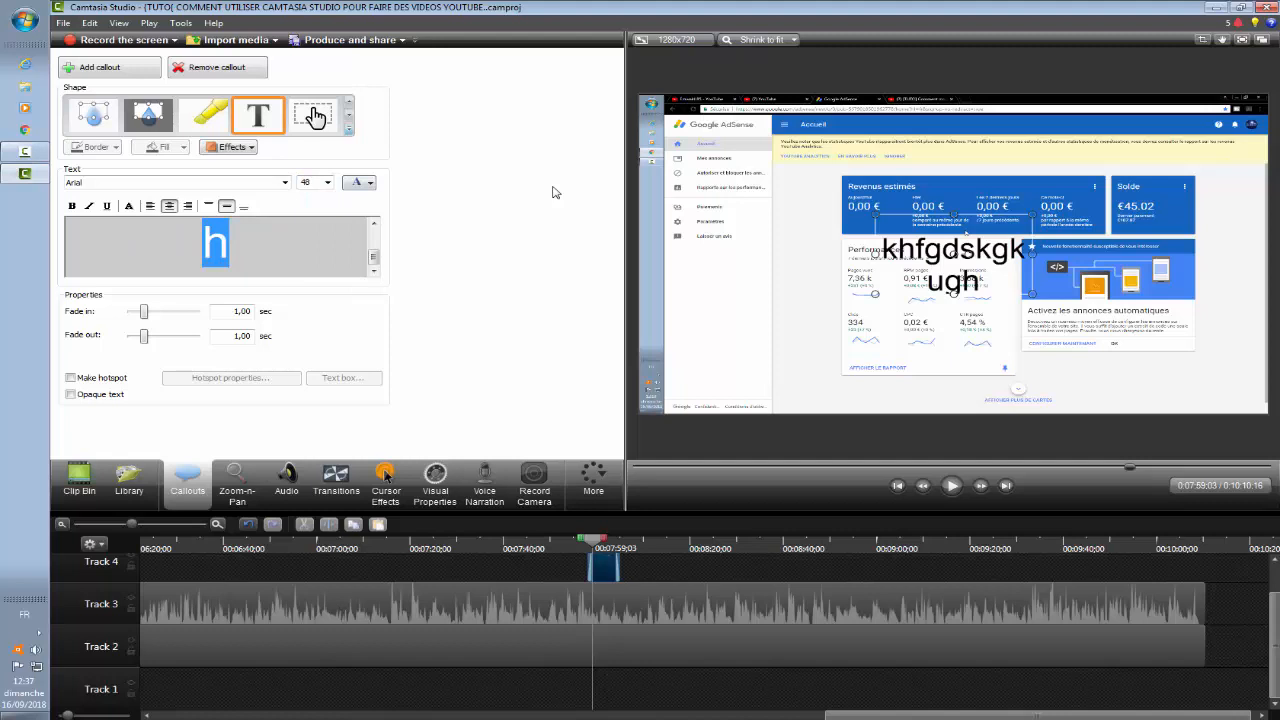
pyautogui.click(129, 206)
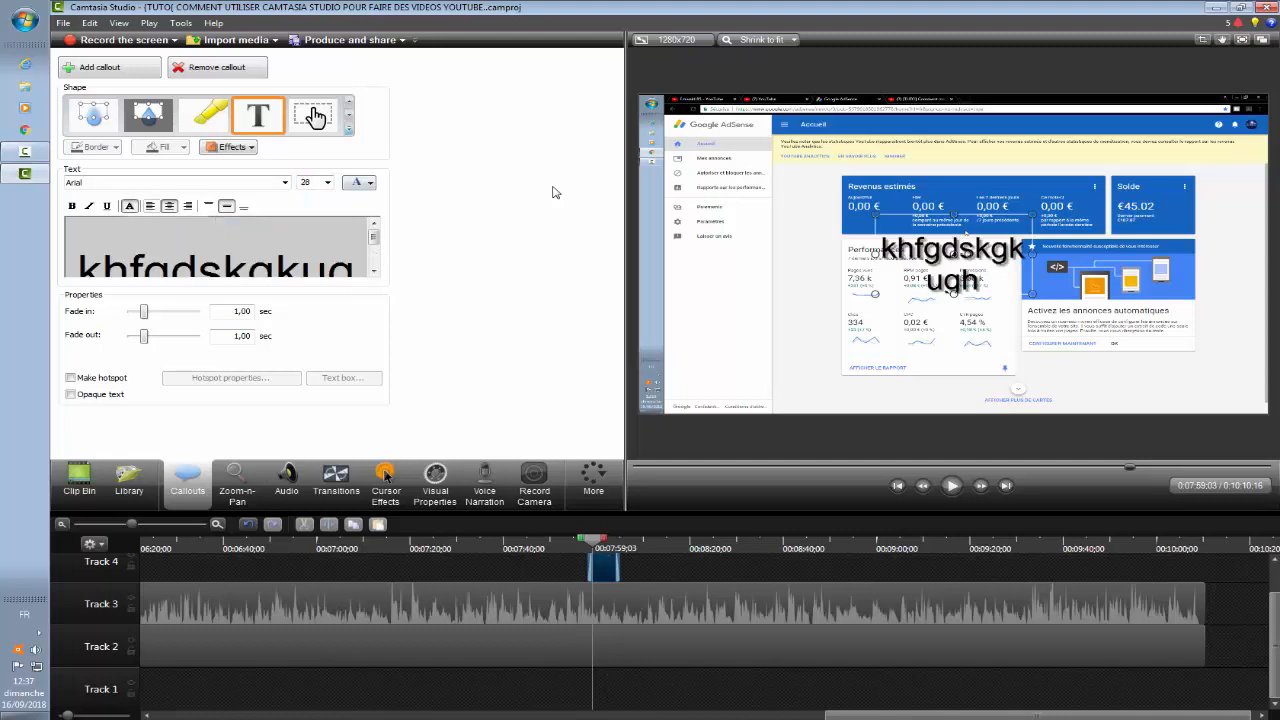
# - Make the whole callout text italic and try bold on and off
pyautogui.hotkey('ctrl', 'i')
pyautogui.click(374, 270)
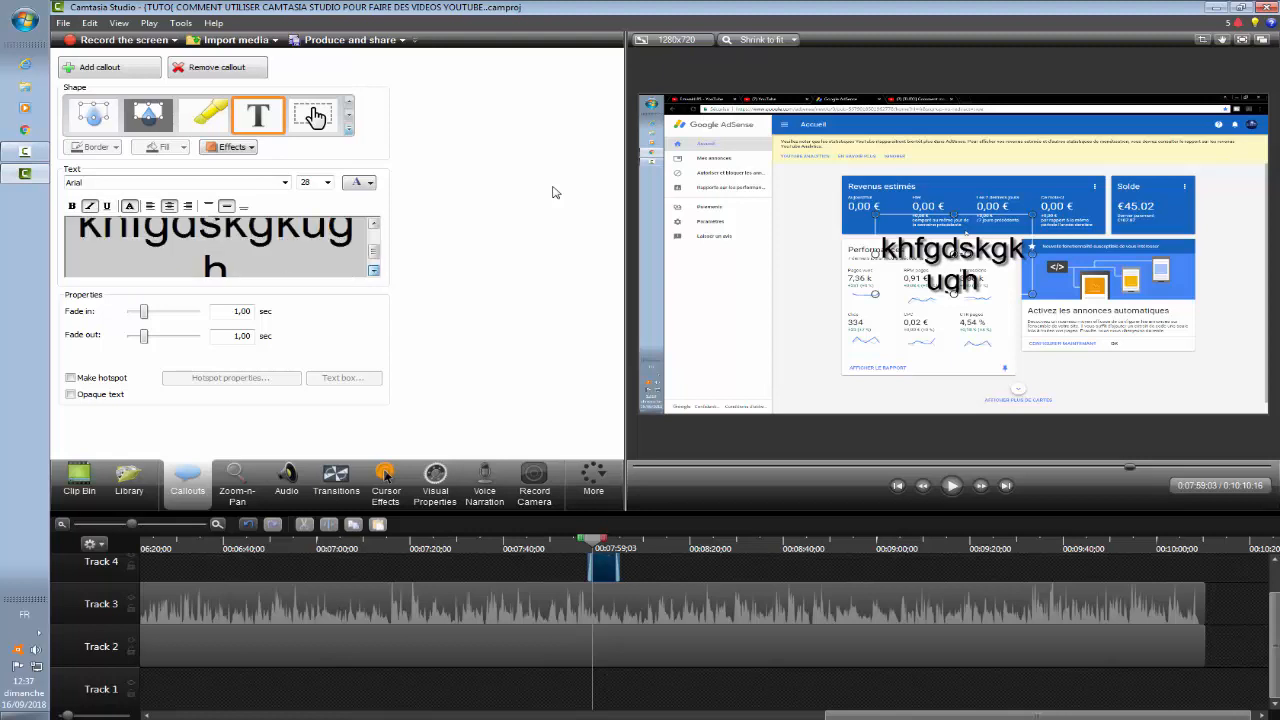
pyautogui.click(374, 270)
pyautogui.moveTo(229, 252); pyautogui.dragTo(78, 240)
pyautogui.hotkey('ctrl', 'i')
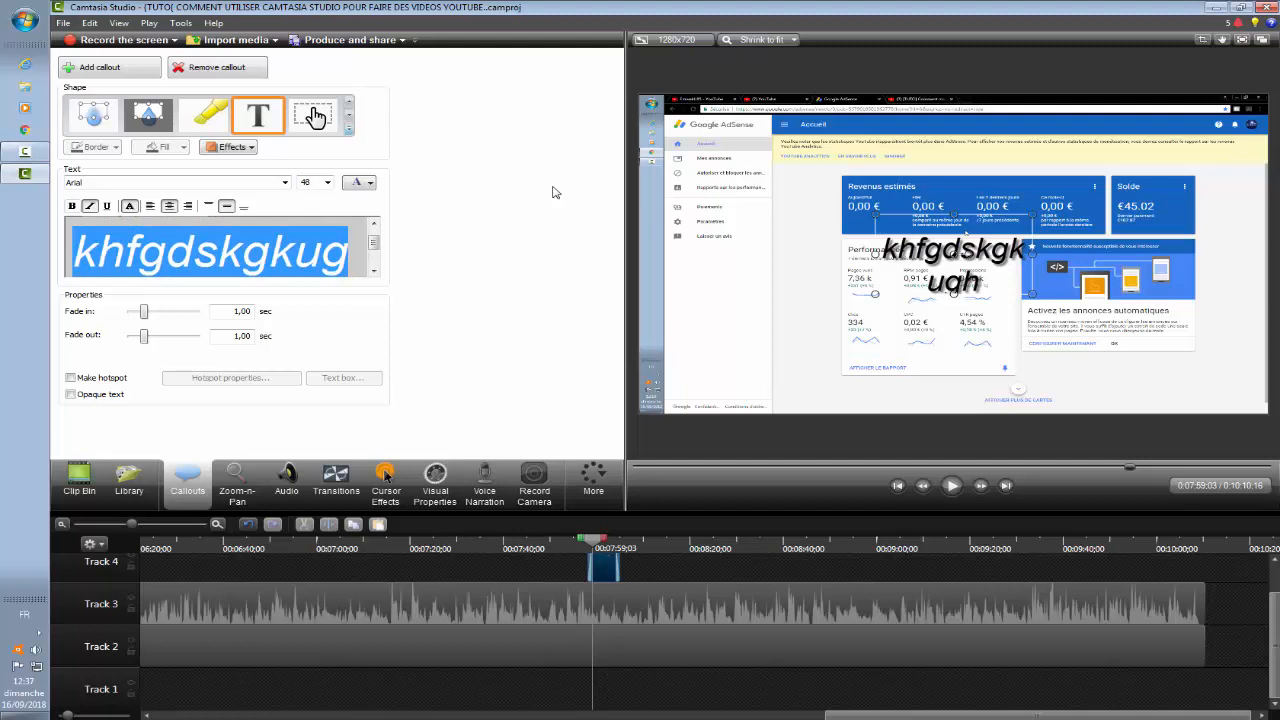
pyautogui.hotkey('ctrl', 'b')
pyautogui.hotkey('ctrl', 'b')
# - Change the callout text's font to Bell Gothic Std Black
pyautogui.click(285, 182)
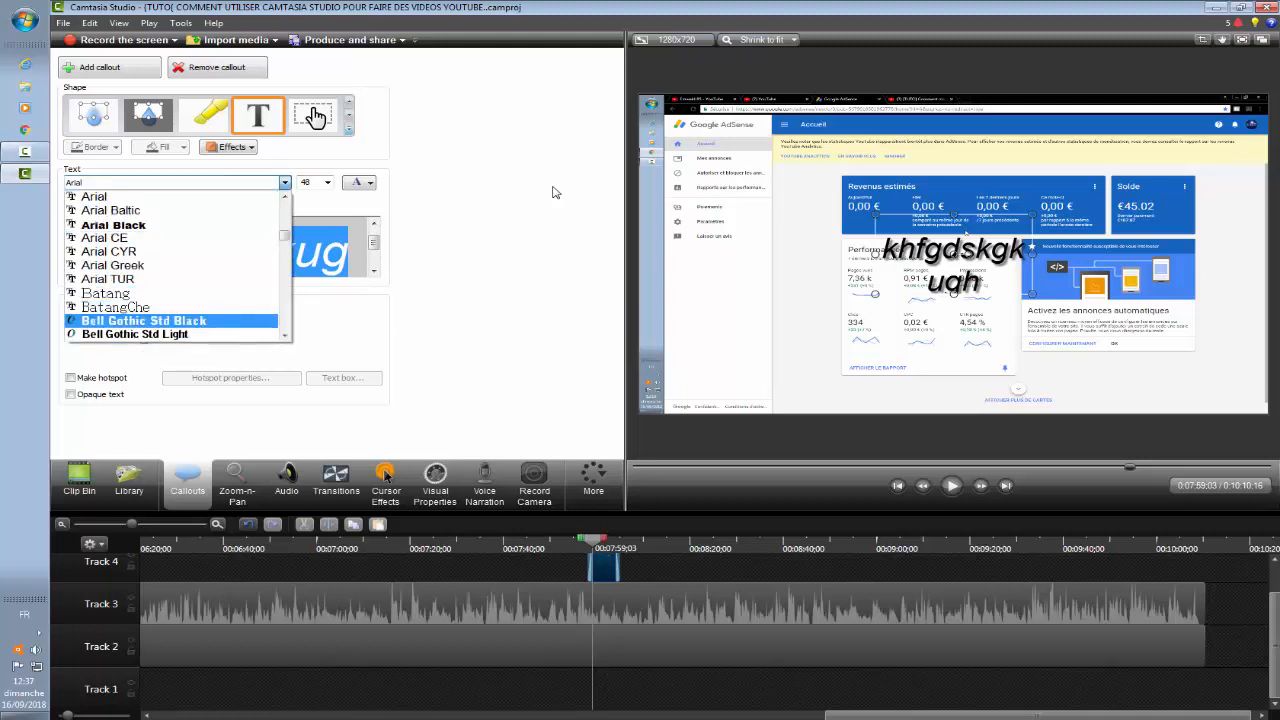
pyautogui.press('Return')
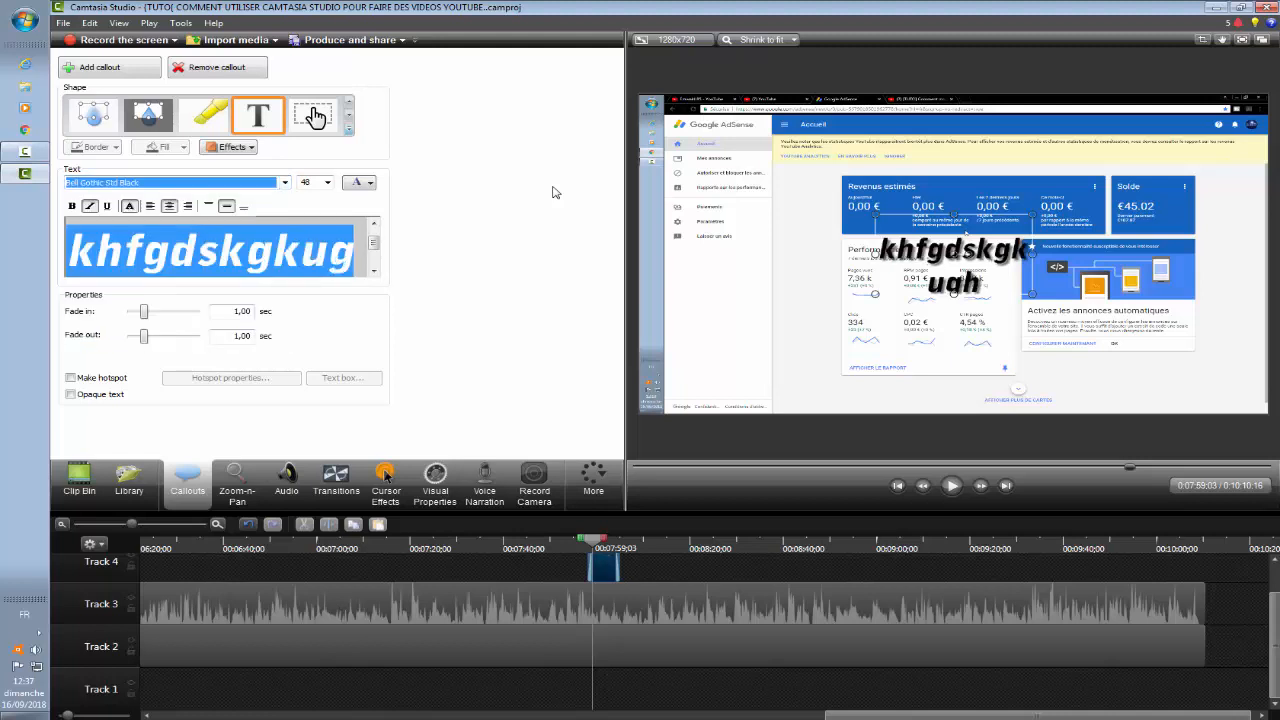
pyautogui.click(285, 182)
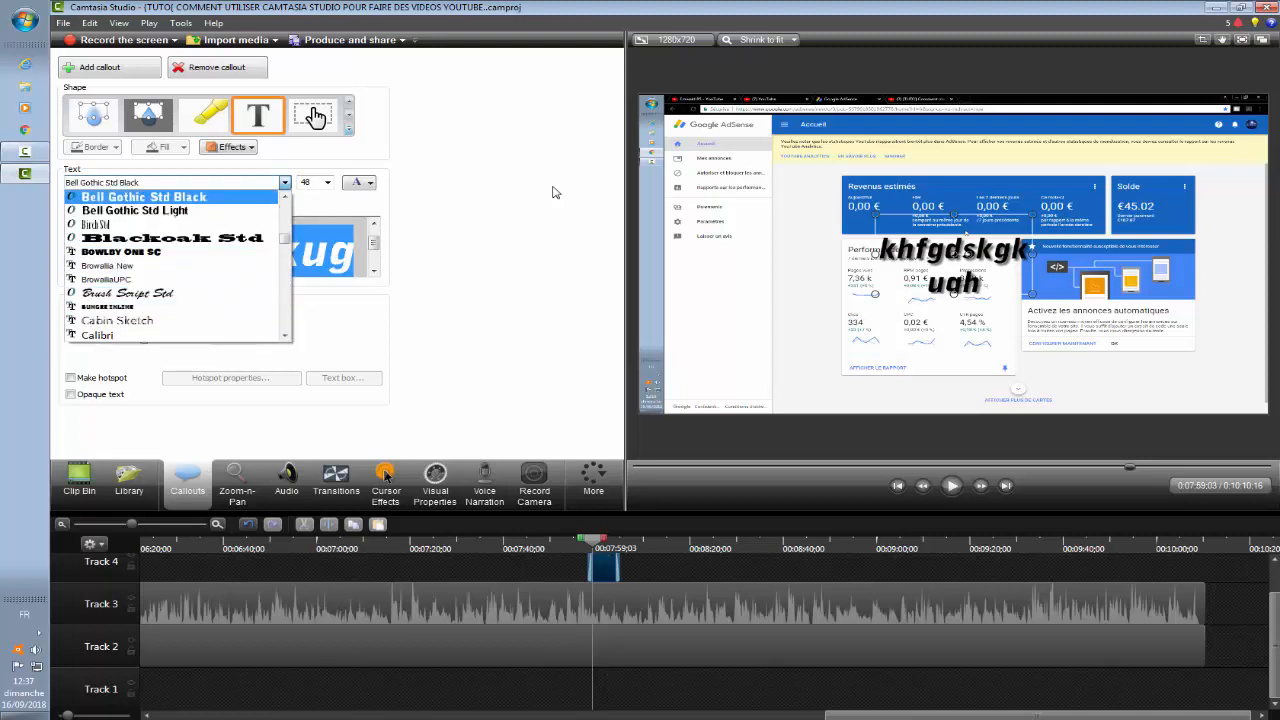
pyautogui.press('Return')
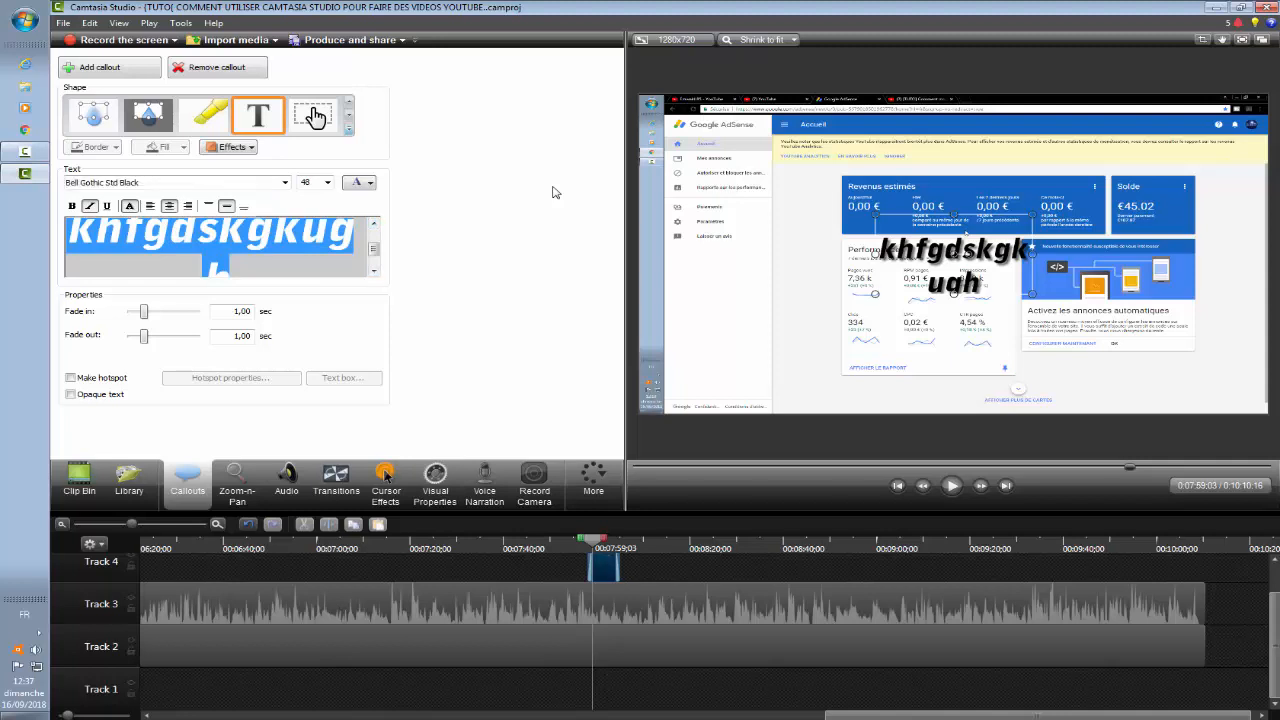
# - Try the callout without a fade-in, set its fade-in to 1.03 seconds, and slightly lengthen its fade-out
pyautogui.hotkey('ctrl', '+')
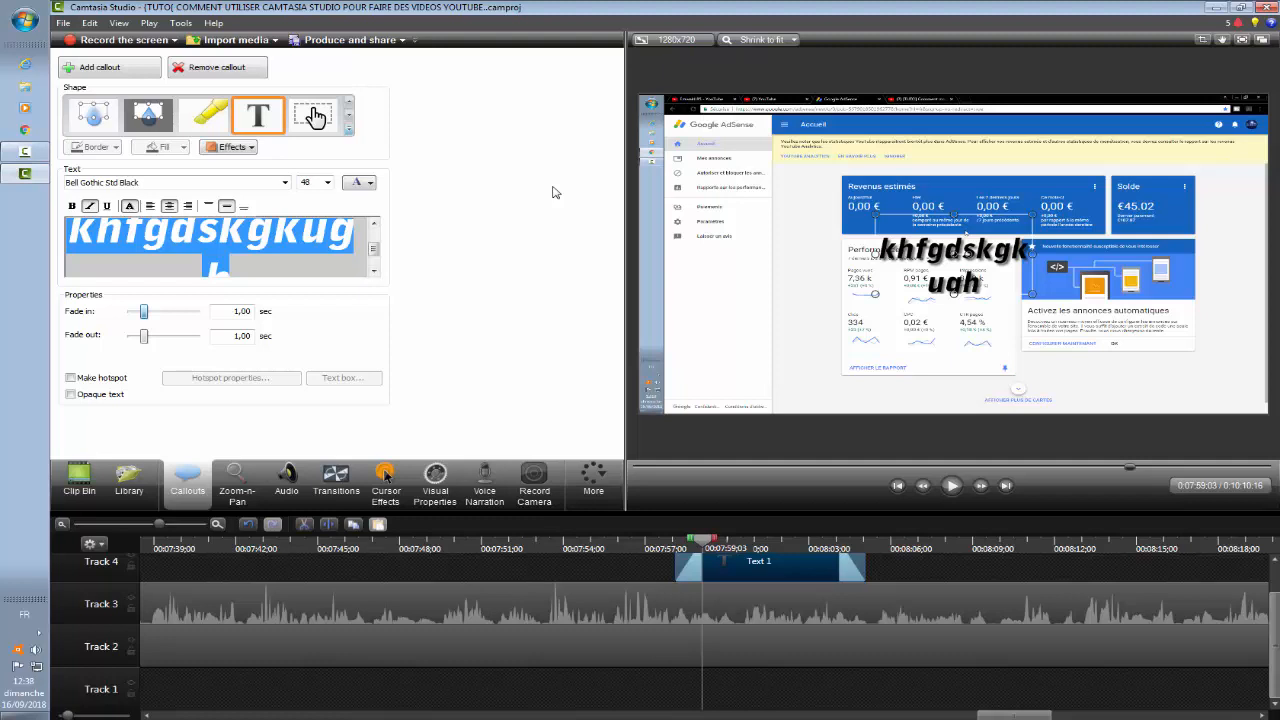
pyautogui.scroll(1, 704, 630)
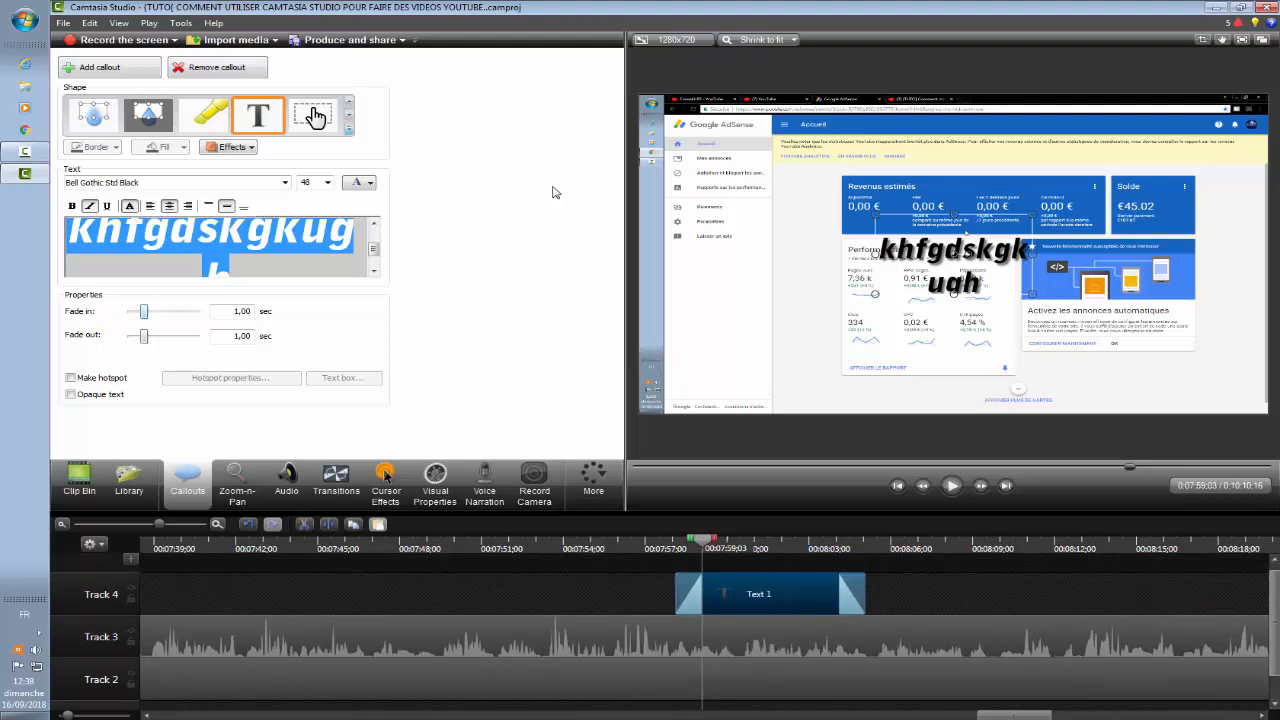
pyautogui.moveTo(144, 311); pyautogui.dragTo(129, 311)
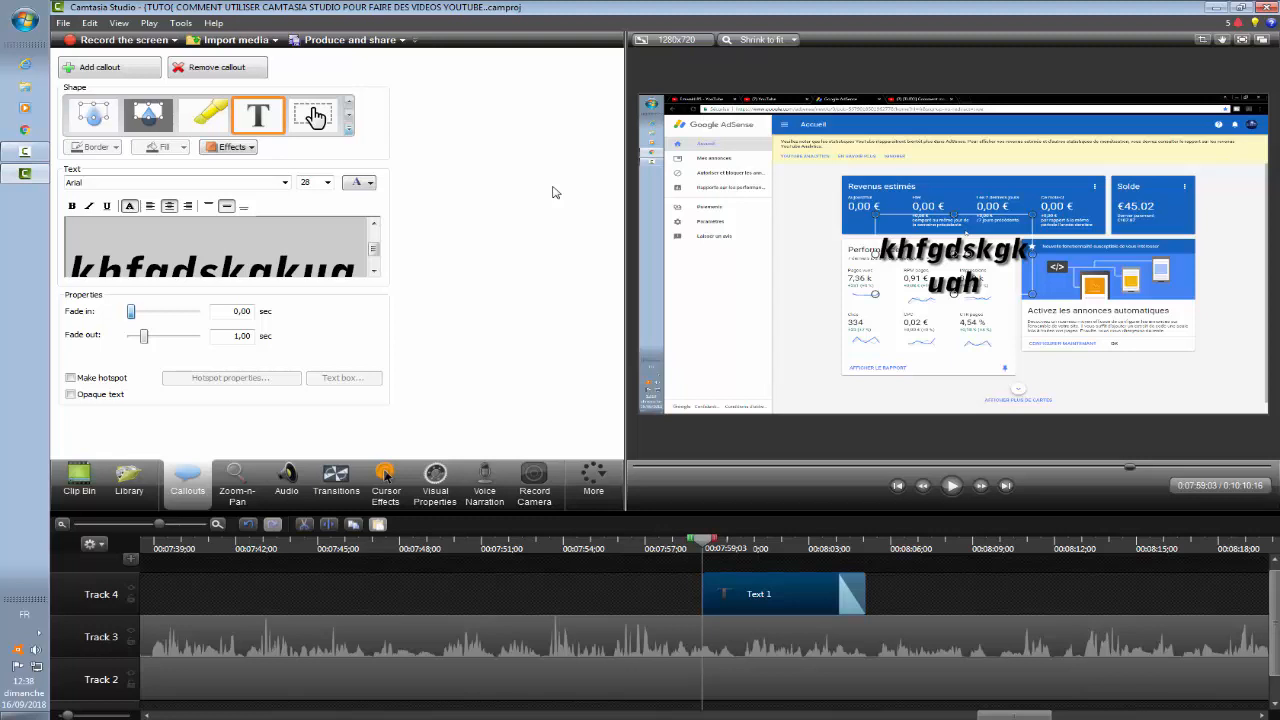
pyautogui.moveTo(131, 311); pyautogui.dragTo(144, 311)
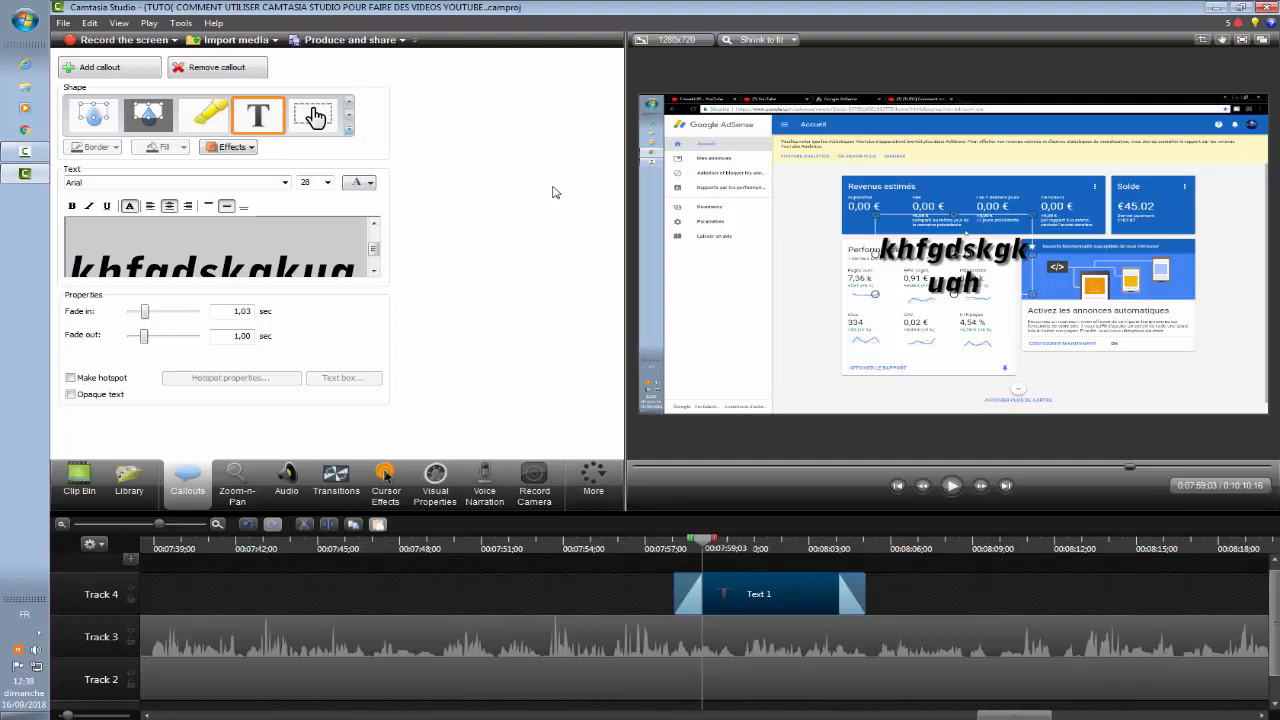
pyautogui.moveTo(144, 336)
pyautogui.mouseDown()
pyautogui.moveTo(131, 336)
pyautogui.moveTo(147, 336)
pyautogui.mouseUp()
# - Add an animation to the text callout and move it to about X -199, Y -147
pyautogui.press('v')
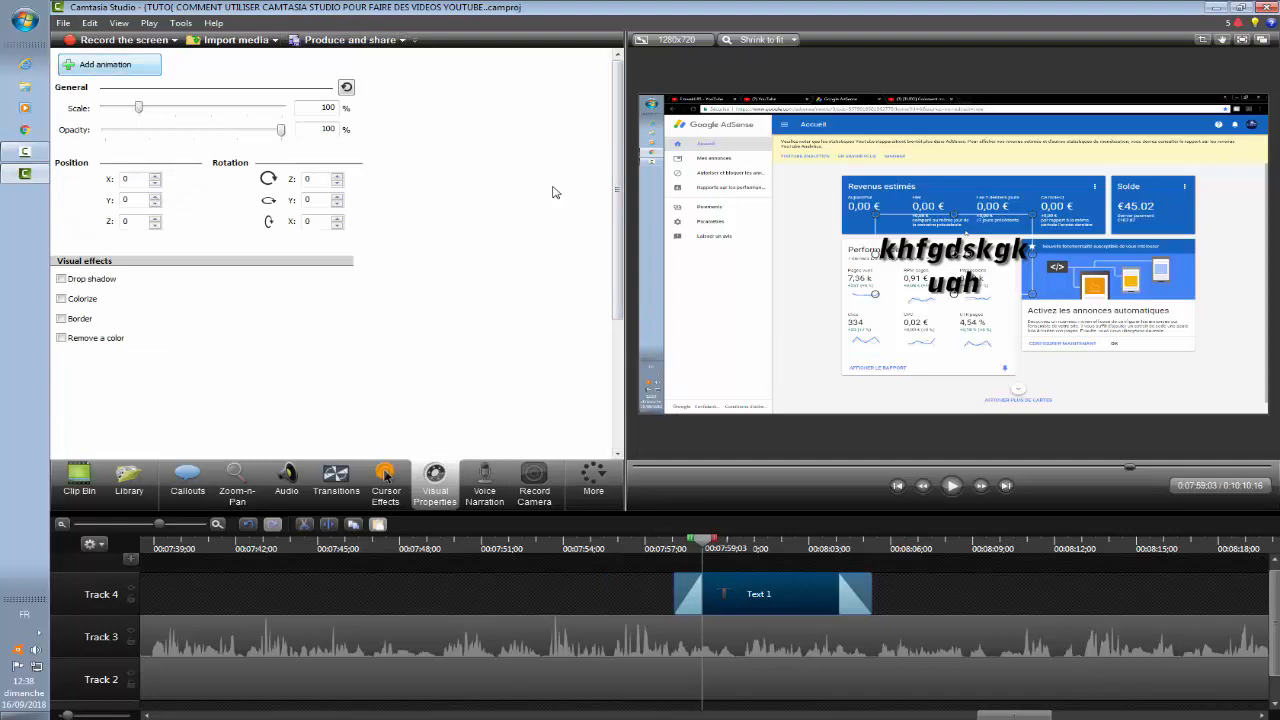
pyautogui.hotkey('shift', 'a')
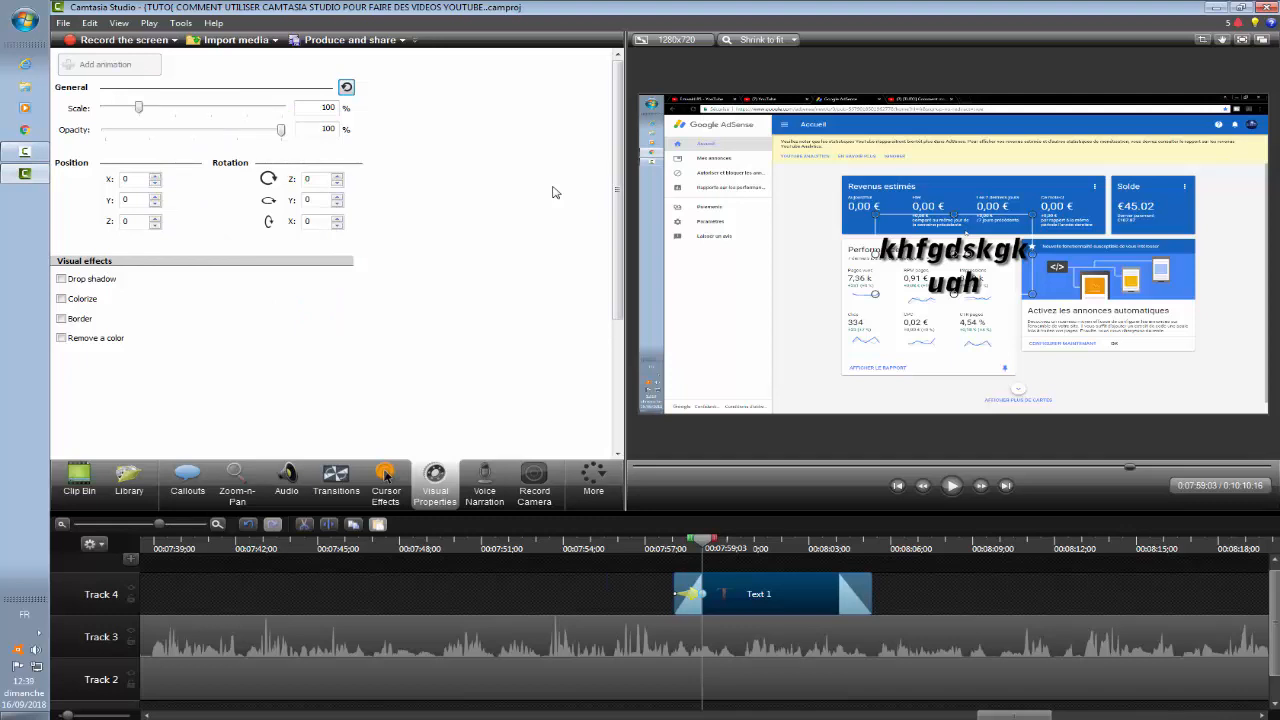
pyautogui.moveTo(953, 254); pyautogui.dragTo(856, 319)
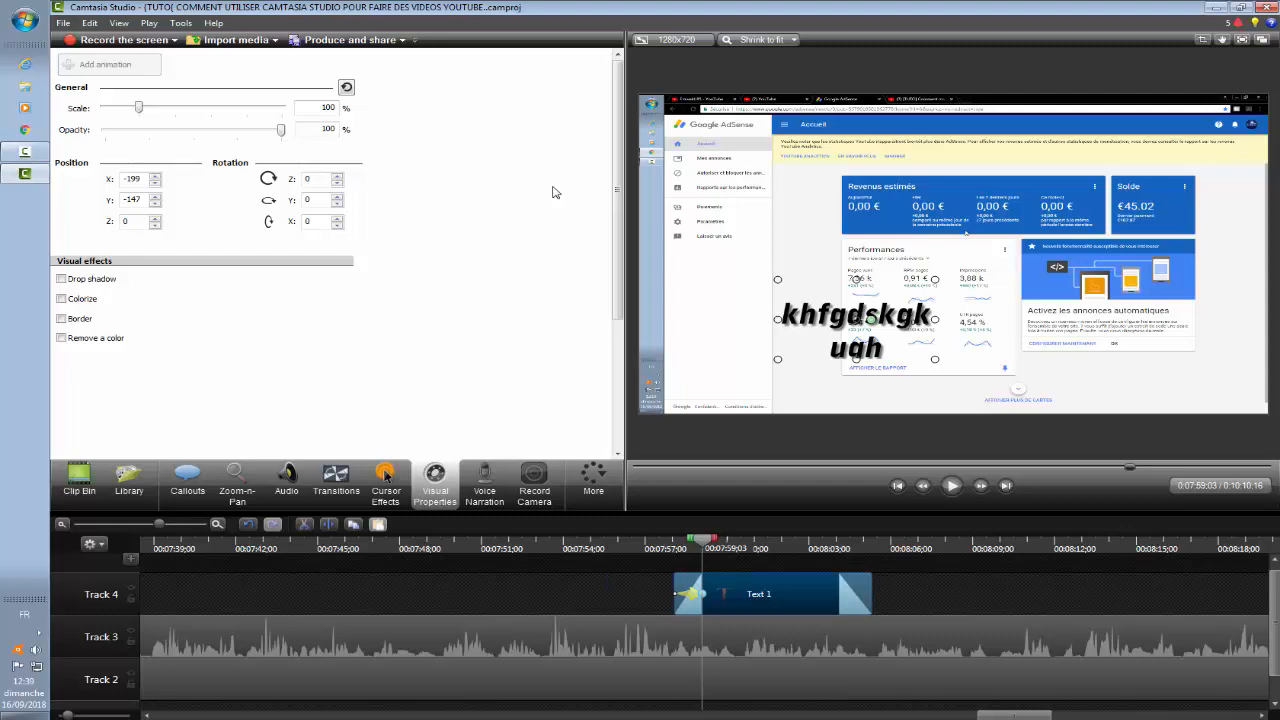
# - Rotate the animated text callout about the Z axis, adjusting its rotation value to -685
pyautogui.moveTo(871, 319)
pyautogui.mouseDown()
pyautogui.moveTo(841, 321)
pyautogui.moveTo(860, 305)
pyautogui.moveTo(871, 314)
pyautogui.mouseUp()
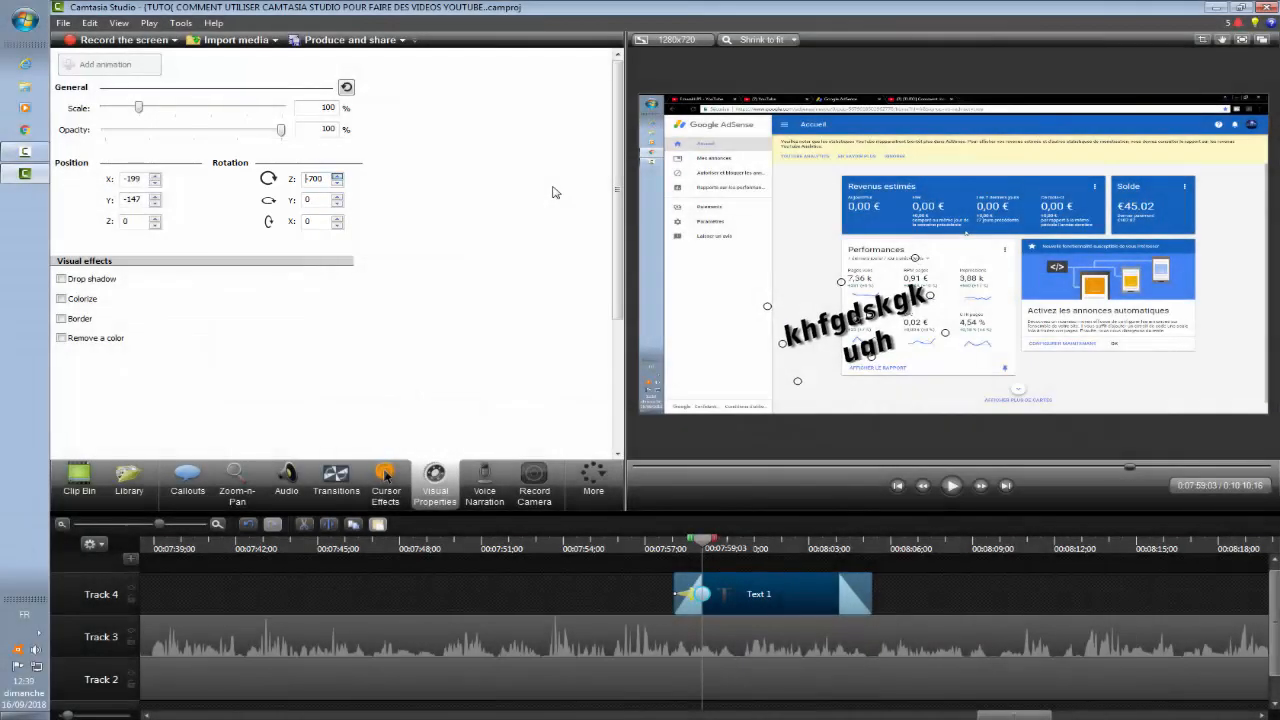
pyautogui.press('Up')
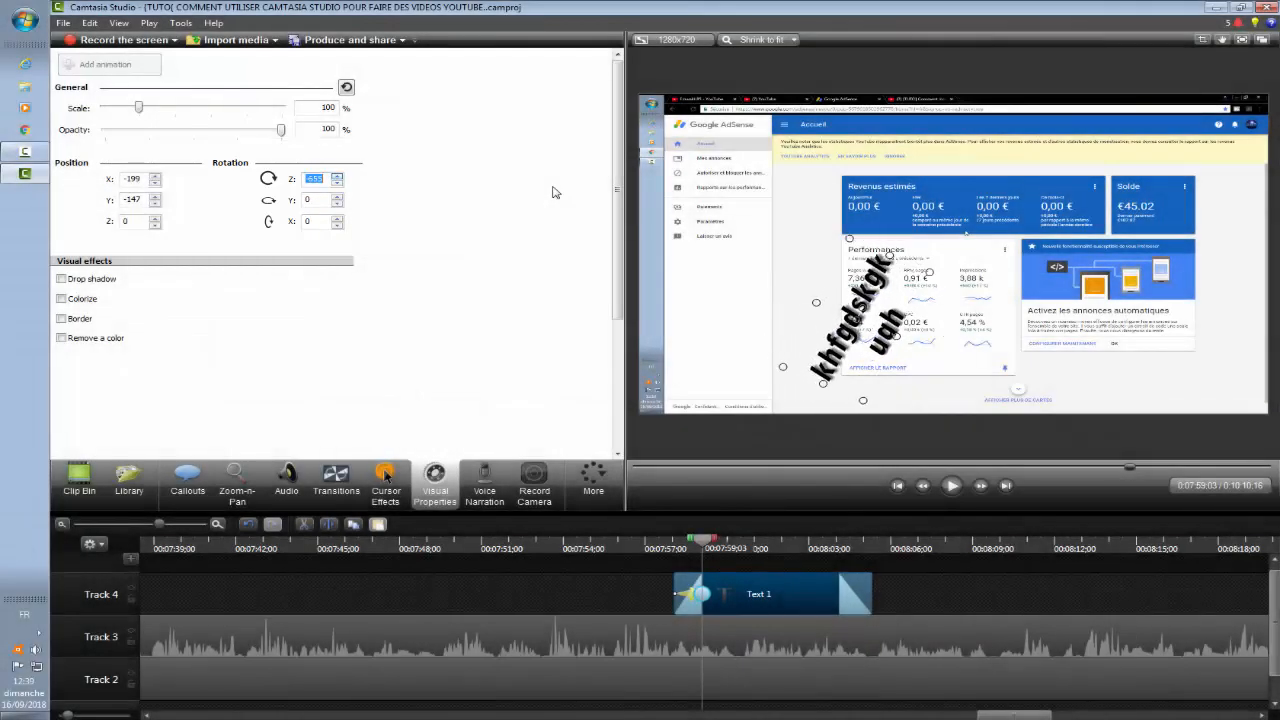
pyautogui.press('Down')
pyautogui.press('Down')
pyautogui.press('Down')
pyautogui.press('Down')
pyautogui.press('Down')
pyautogui.press('Down')
pyautogui.press('Down')
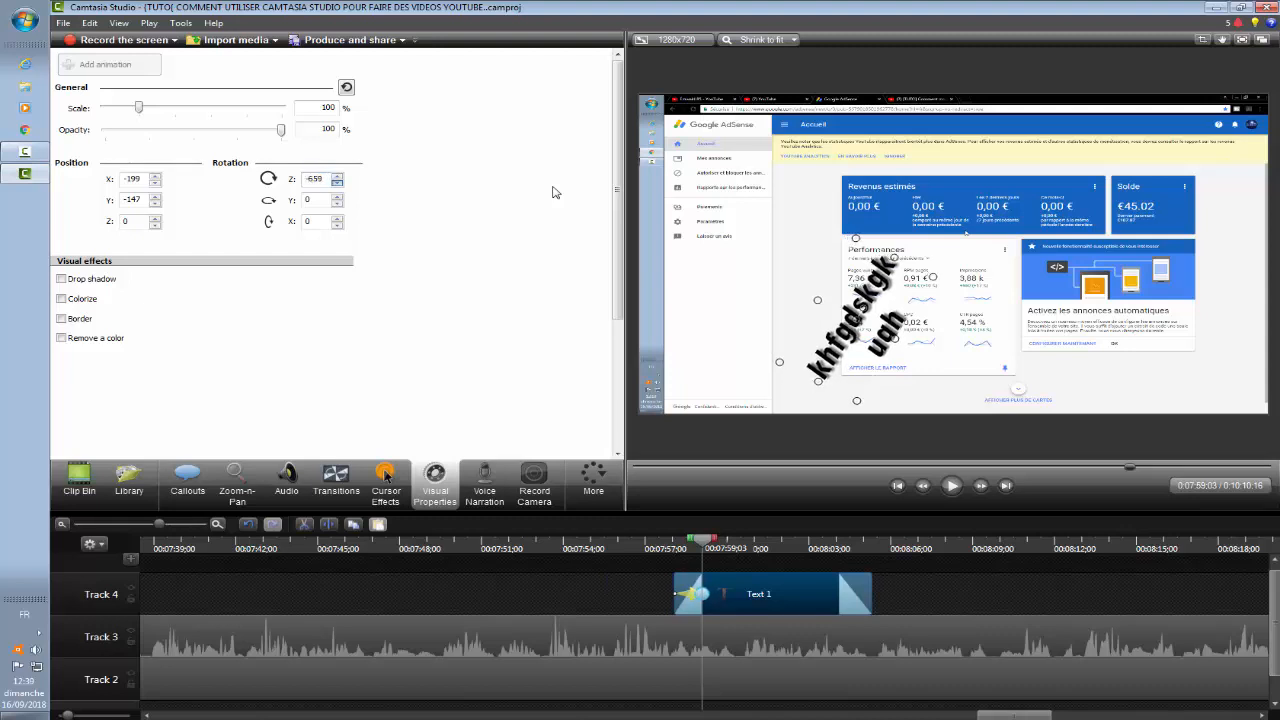
pyautogui.press('Down')
pyautogui.press('Down')
pyautogui.press('Down')
pyautogui.press('Down')
pyautogui.press('Down')
pyautogui.press('Down')
pyautogui.press('Down')
pyautogui.press('Down')
pyautogui.press('Down')
pyautogui.press('Down')
pyautogui.press('Down')
pyautogui.press('Down')
pyautogui.press('Down')
pyautogui.press('Down')
pyautogui.press('Down')
pyautogui.press('Down')
pyautogui.press('Down')
pyautogui.press('Down')
pyautogui.press('Down')
pyautogui.press('Down')
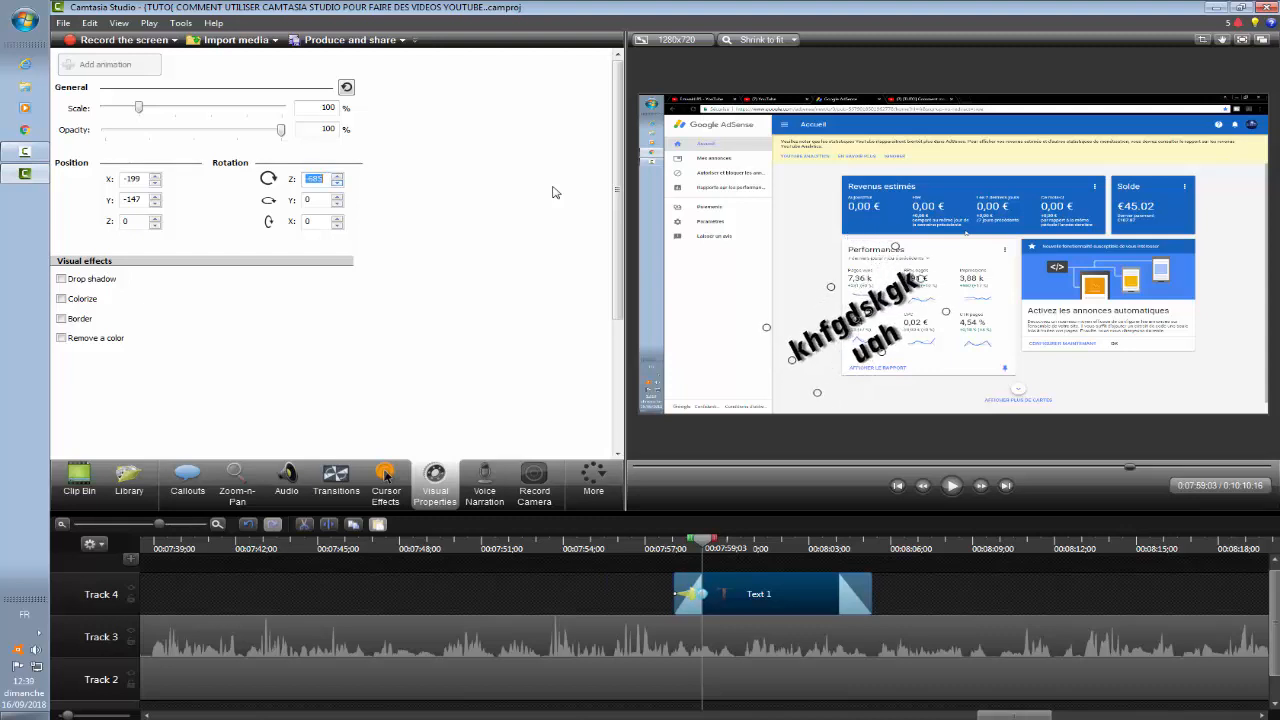
# - Continue rotating the animated text callout about the Z axis, lowering its rotation value to -1086
pyautogui.press('Down')
pyautogui.press('Down')
pyautogui.press('Down')
pyautogui.press('Down')
pyautogui.press('Down')
pyautogui.press('Down')
pyautogui.press('Down')
pyautogui.press('Down')
pyautogui.press('Down')
pyautogui.press('Down')
pyautogui.press('Down')
pyautogui.press('Down')
pyautogui.press('Down')
pyautogui.press('Down')
pyautogui.press('Down')
pyautogui.press('Down')
pyautogui.press('Down')
pyautogui.press('Down')
pyautogui.press('Down')
pyautogui.press('Down')
pyautogui.press('Down')
pyautogui.press('Down')
pyautogui.press('Down')
pyautogui.press('Down')
pyautogui.press('Down')
pyautogui.press('Down')
pyautogui.press('Down')
pyautogui.press('Down')
pyautogui.press('Down')
pyautogui.press('Down')
pyautogui.press('Down')
pyautogui.press('Down')
pyautogui.press('Down')
pyautogui.press('Down')
pyautogui.press('Down')
pyautogui.press('Down')
pyautogui.press('Down')
pyautogui.press('Down')
pyautogui.press('Down')
pyautogui.press('Down')
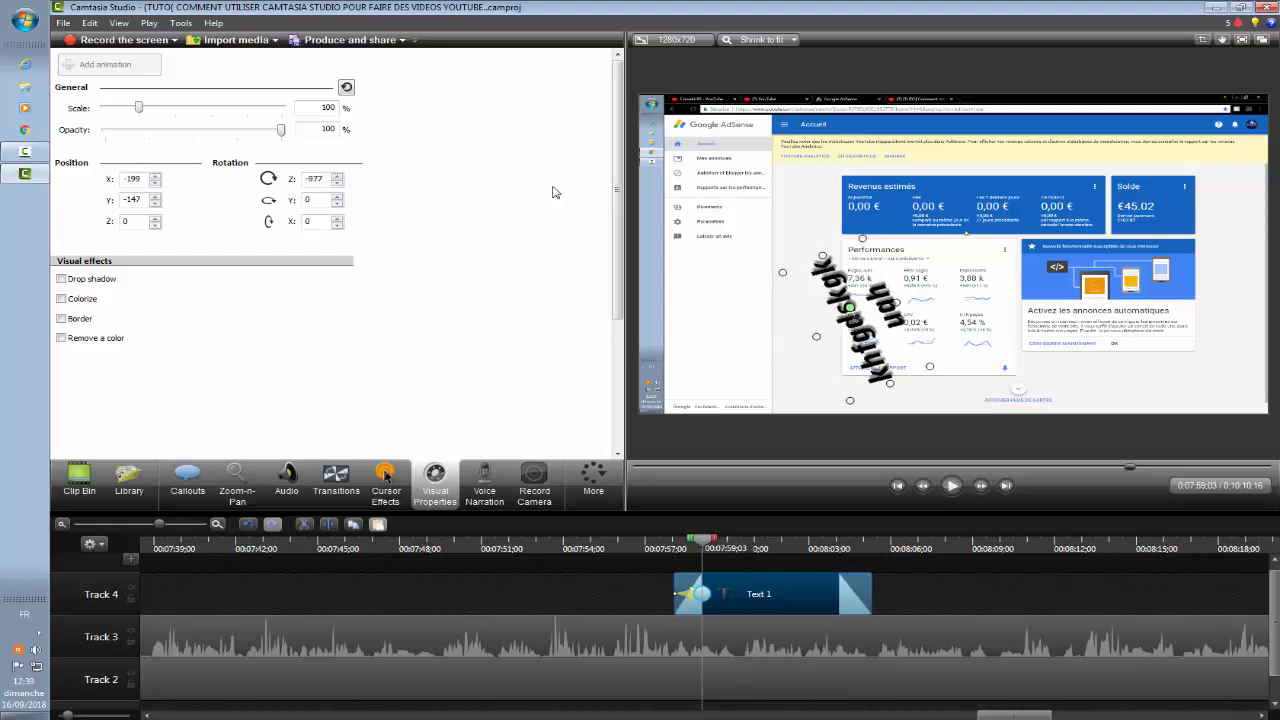
pyautogui.press('Down')
pyautogui.press('Down')
pyautogui.press('Down')
pyautogui.press('Down')
pyautogui.press('Down')
pyautogui.press('Down')
pyautogui.press('Down')
pyautogui.press('Down')
pyautogui.press('Down')
pyautogui.press('Down')
pyautogui.press('Down')
pyautogui.press('Down')
pyautogui.press('Down')
pyautogui.press('Down')
pyautogui.press('Down')
pyautogui.press('Down')
pyautogui.press('Down')
pyautogui.press('Down')
pyautogui.press('Down')
pyautogui.press('Down')
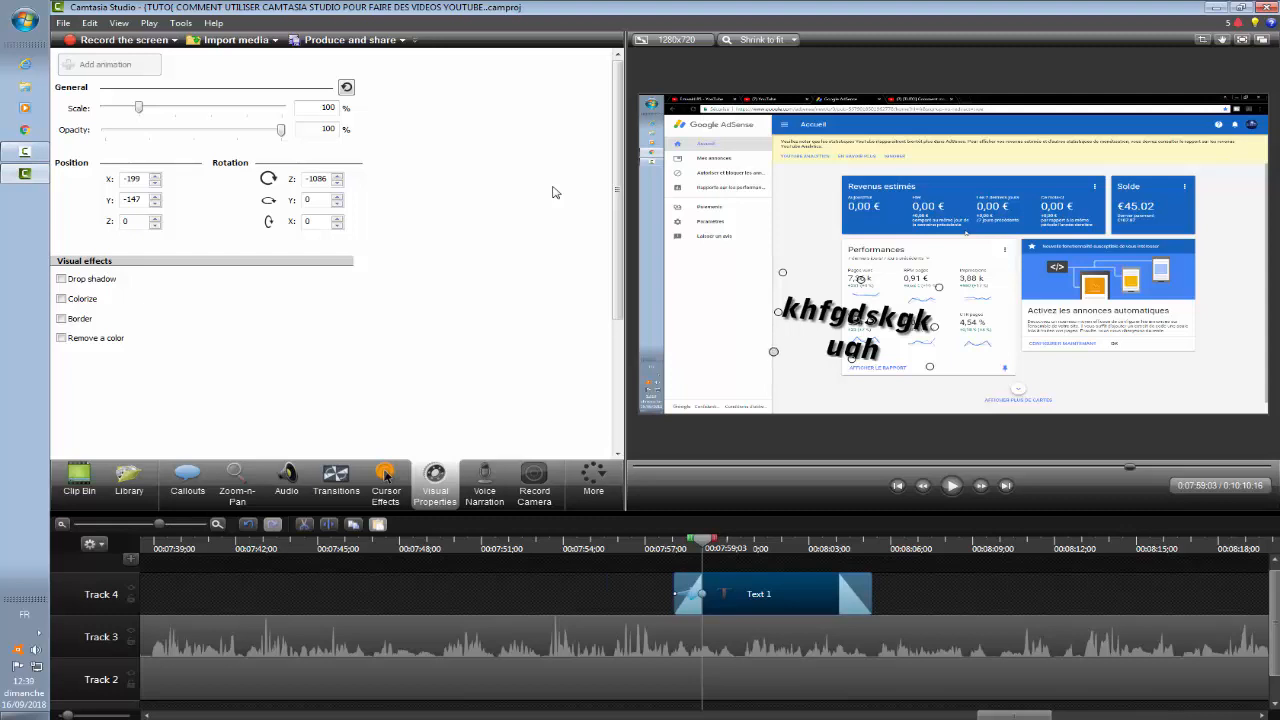
# - Shrink the text callout to 54%, then enlarge it to about 68% and rotate it about the Z axis to -1795
pyautogui.moveTo(774, 351); pyautogui.dragTo(848, 329)
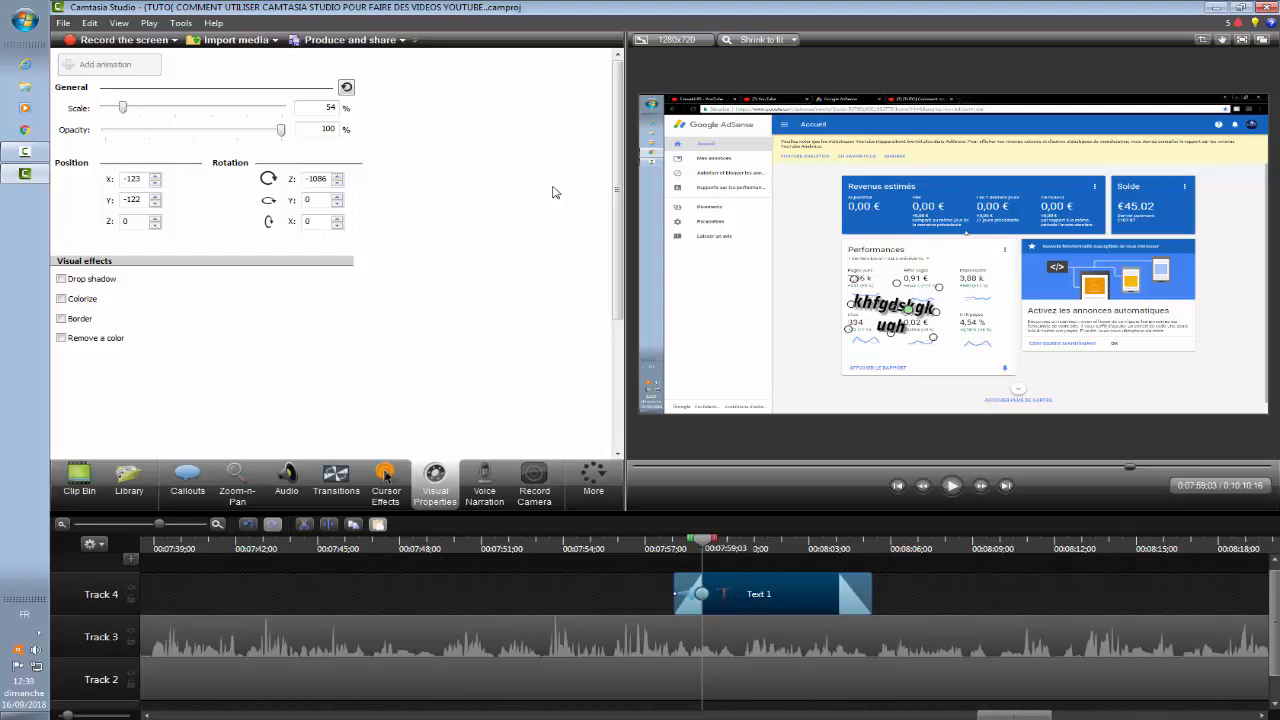
pyautogui.moveTo(908, 309)
pyautogui.mouseDown()
pyautogui.moveTo(892, 323)
pyautogui.moveTo(882, 300)
pyautogui.moveTo(907, 312)
pyautogui.mouseUp()
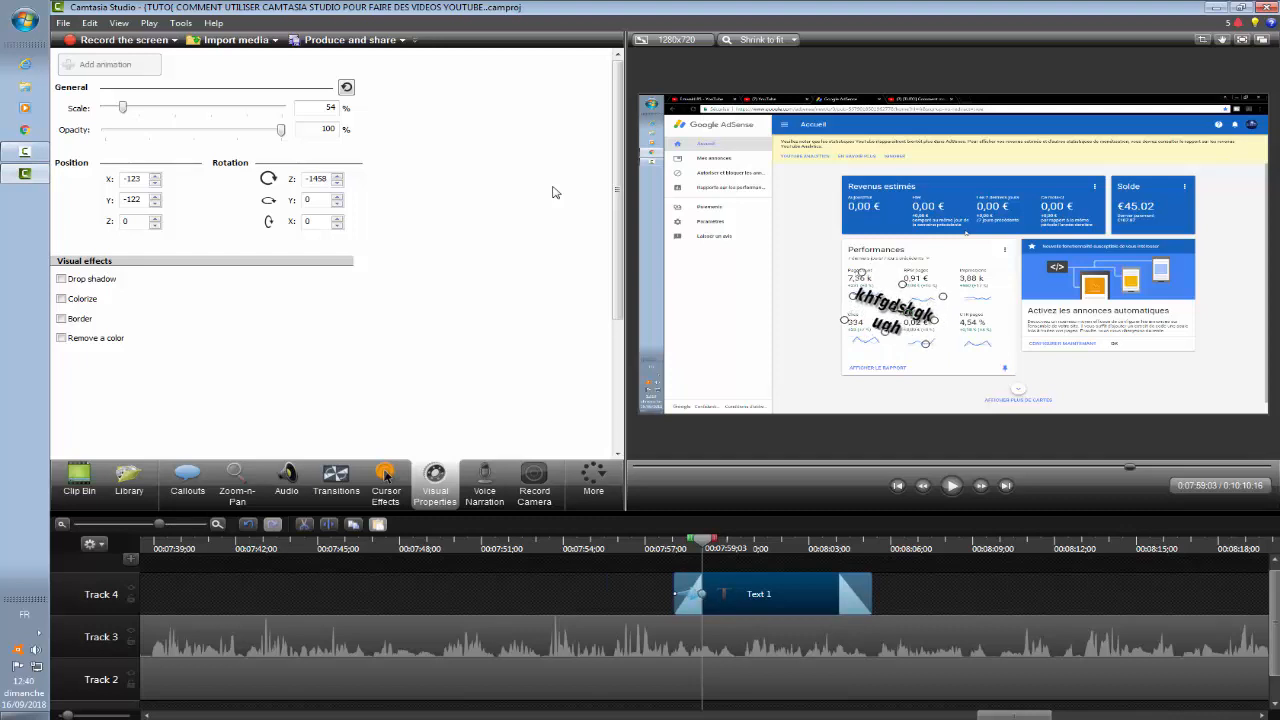
pyautogui.moveTo(927, 344); pyautogui.dragTo(939, 370)
pyautogui.moveTo(914, 327)
pyautogui.mouseDown()
pyautogui.moveTo(909, 308)
pyautogui.moveTo(915, 322)
pyautogui.mouseUp()
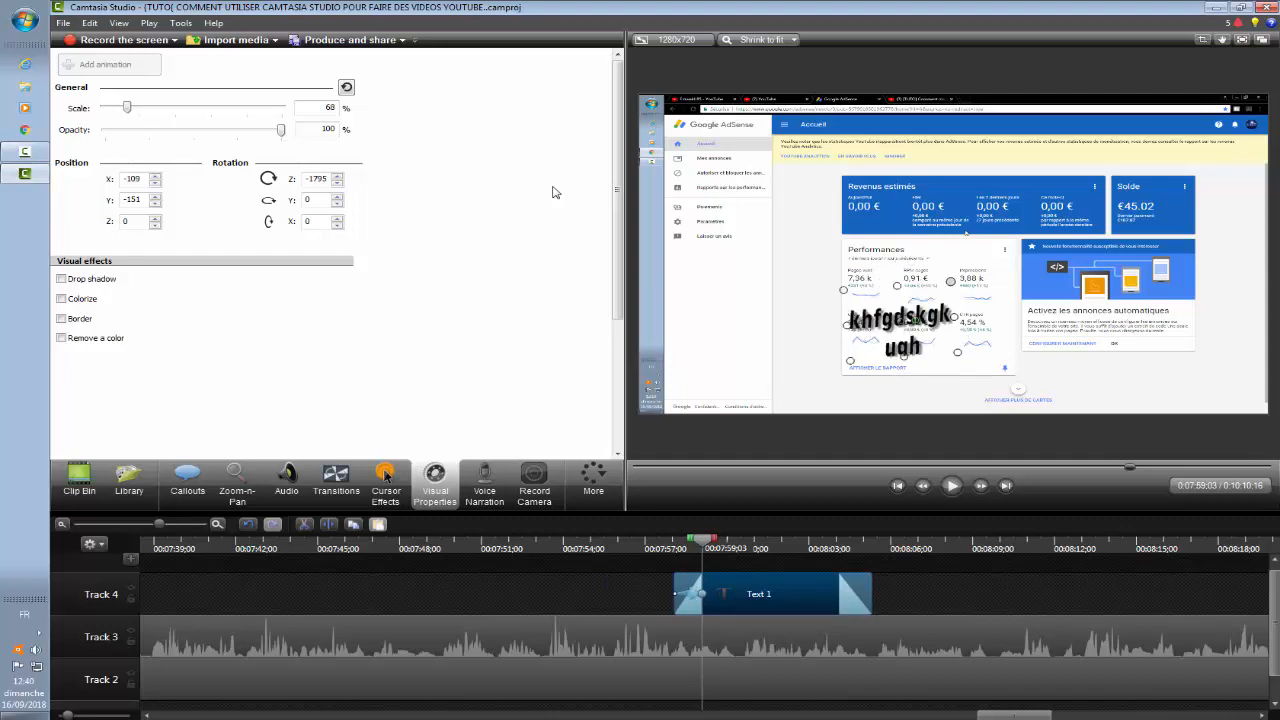
# - Enlarge the text callout to about 137%, move it to about X 5, Y 5, and rotate it about Z to -2160
pyautogui.moveTo(950, 281); pyautogui.dragTo(1031, 250)
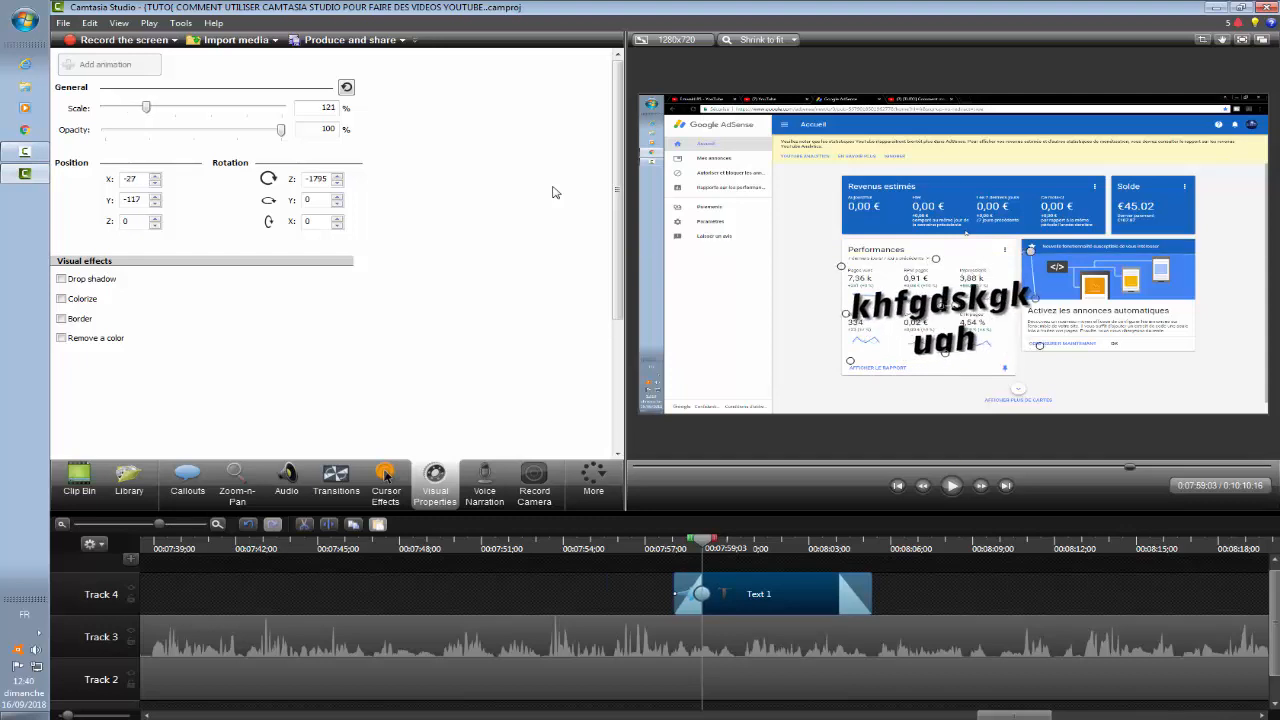
pyautogui.moveTo(940, 310); pyautogui.dragTo(946, 251)
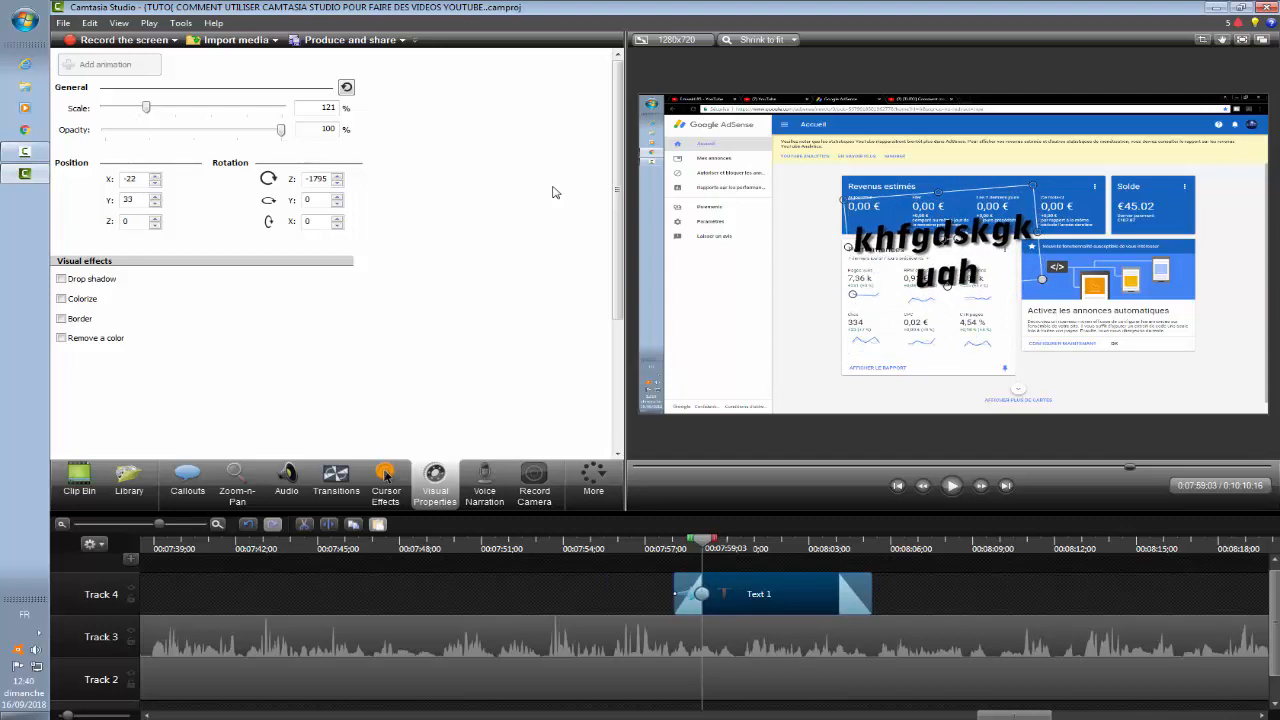
pyautogui.moveTo(1042, 278); pyautogui.dragTo(1070, 304)
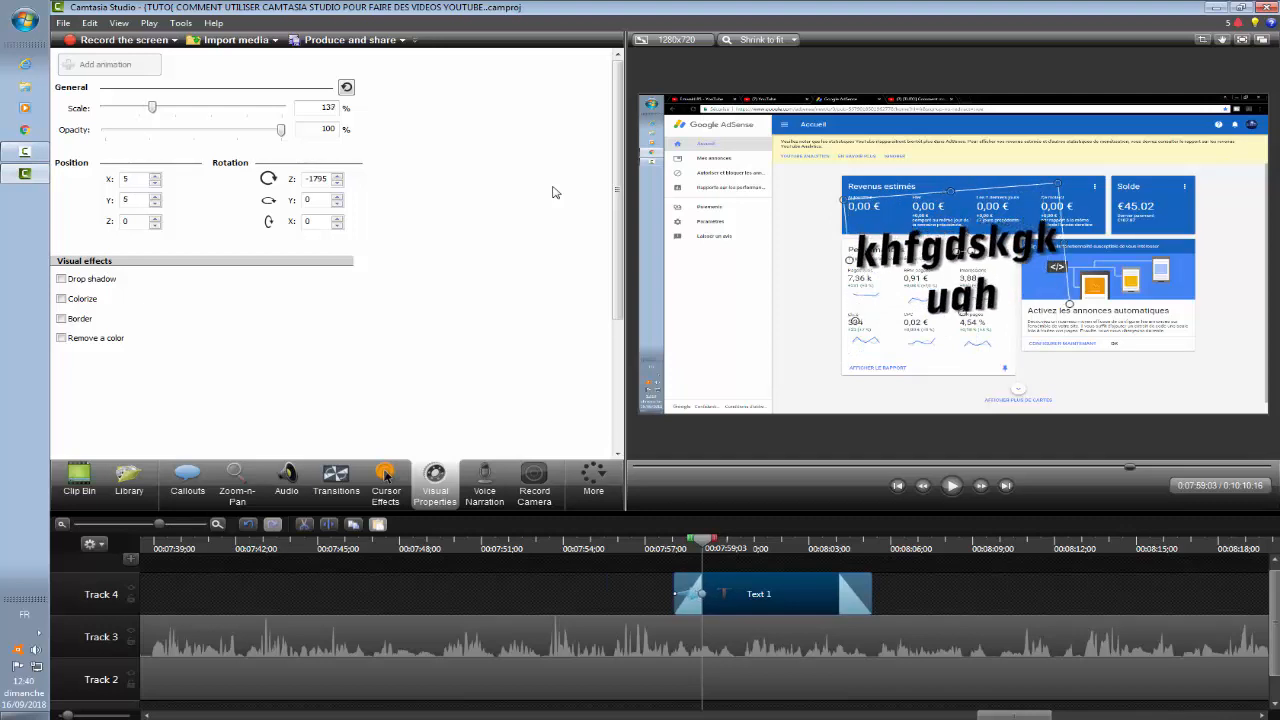
pyautogui.moveTo(970, 250); pyautogui.dragTo(971, 252)
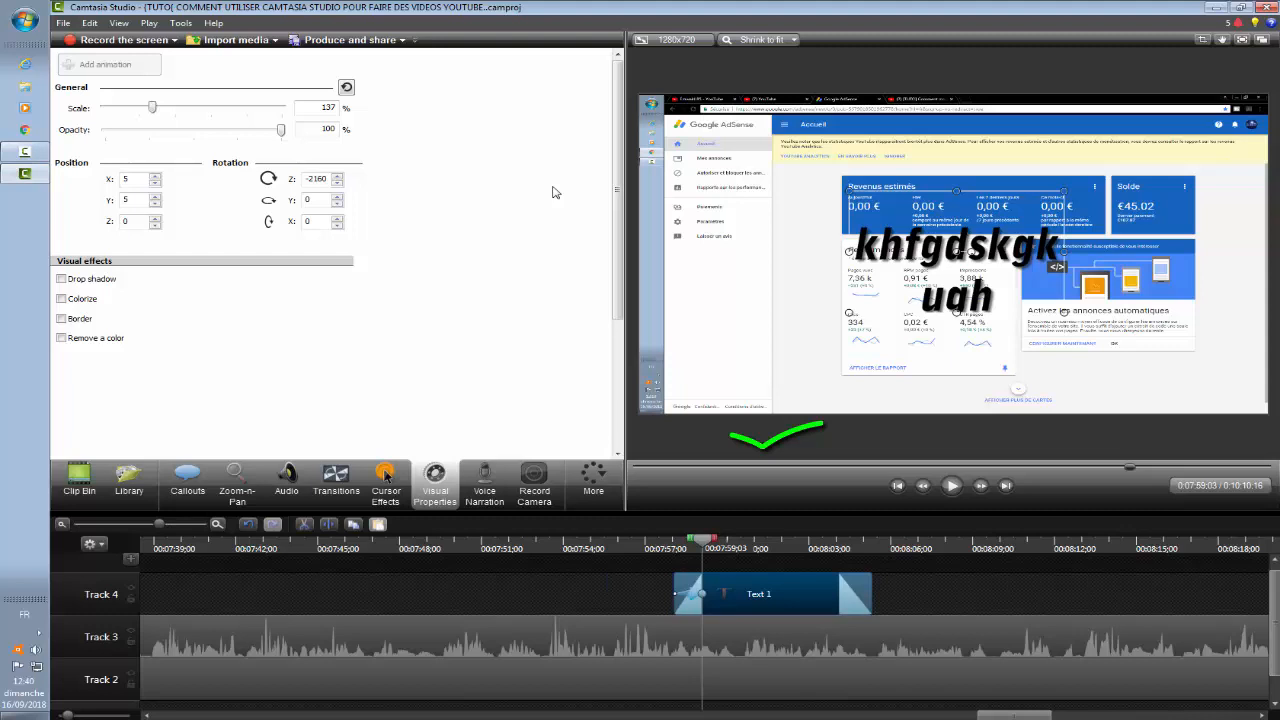
pyautogui.press('Escape')
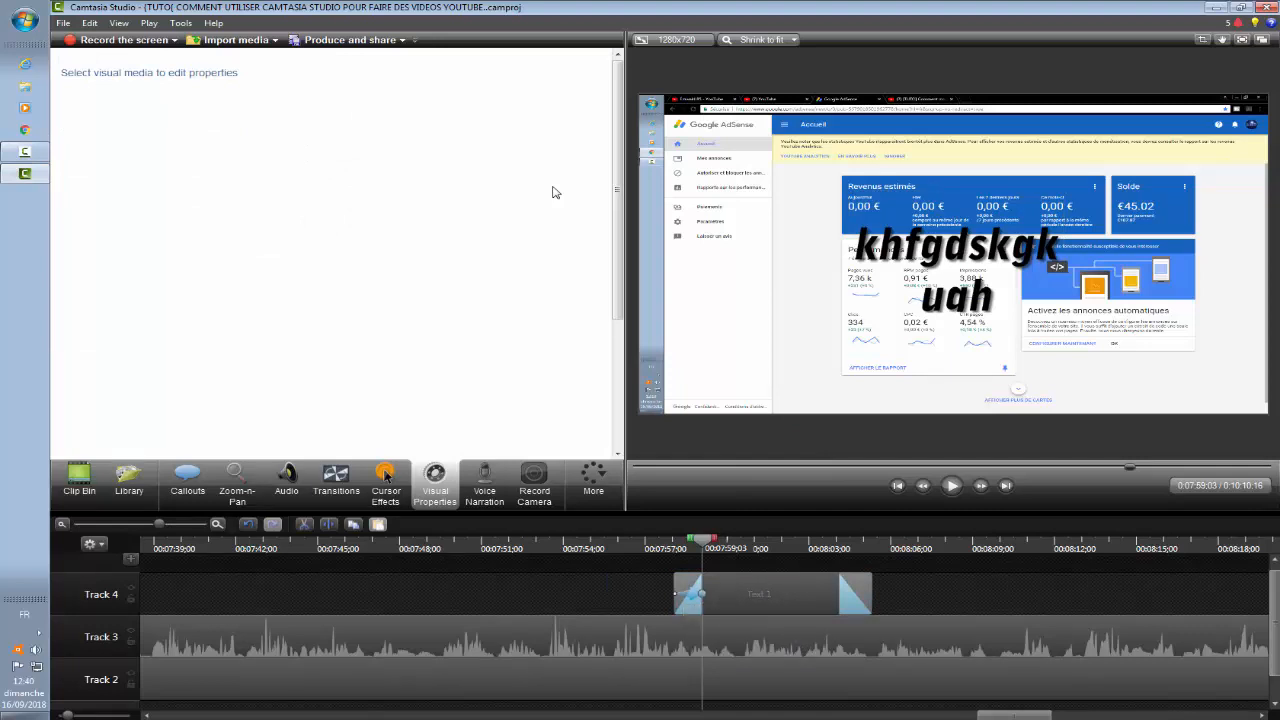
# - Try extending the callout's animation to its fade-out, shorten it to end near 0:08:00, and trim the callout's end slightly
pyautogui.click(692, 594)
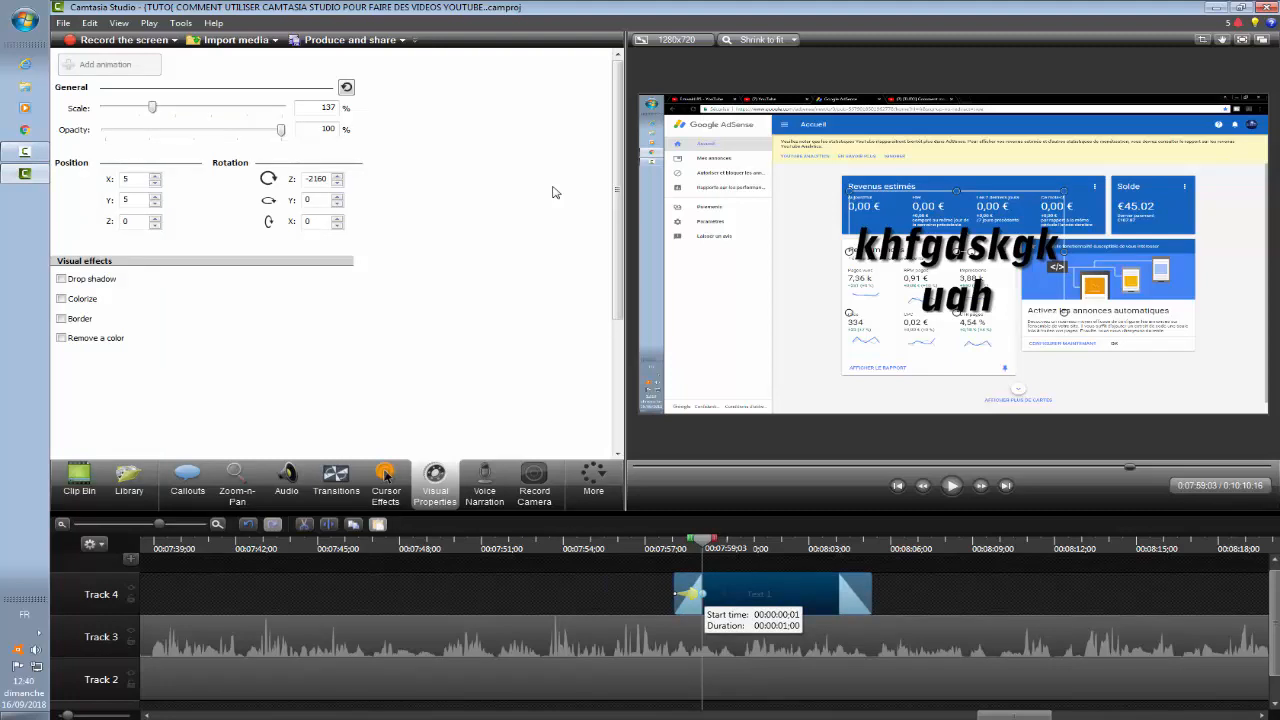
pyautogui.moveTo(702, 594); pyautogui.dragTo(831, 594)
pyautogui.moveTo(835, 594)
pyautogui.mouseDown()
pyautogui.moveTo(791, 594)
pyautogui.moveTo(841, 594)
pyautogui.mouseUp()
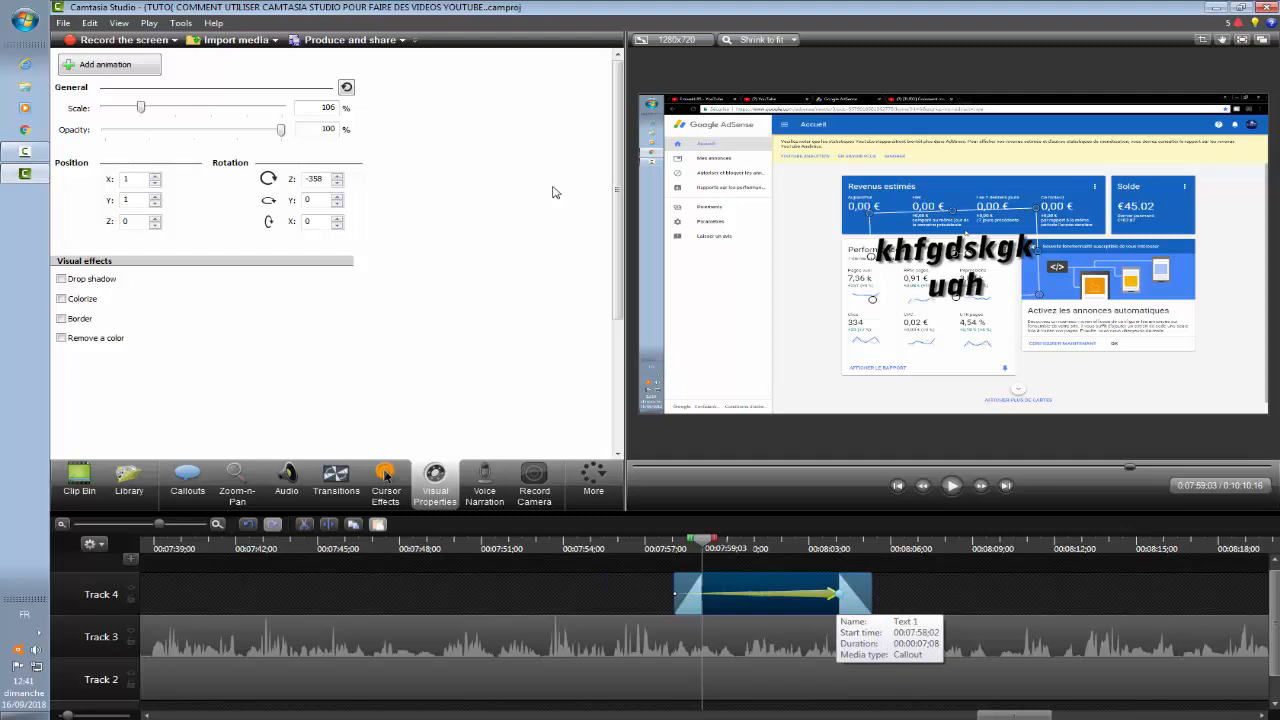
pyautogui.moveTo(839, 594); pyautogui.dragTo(733, 594)
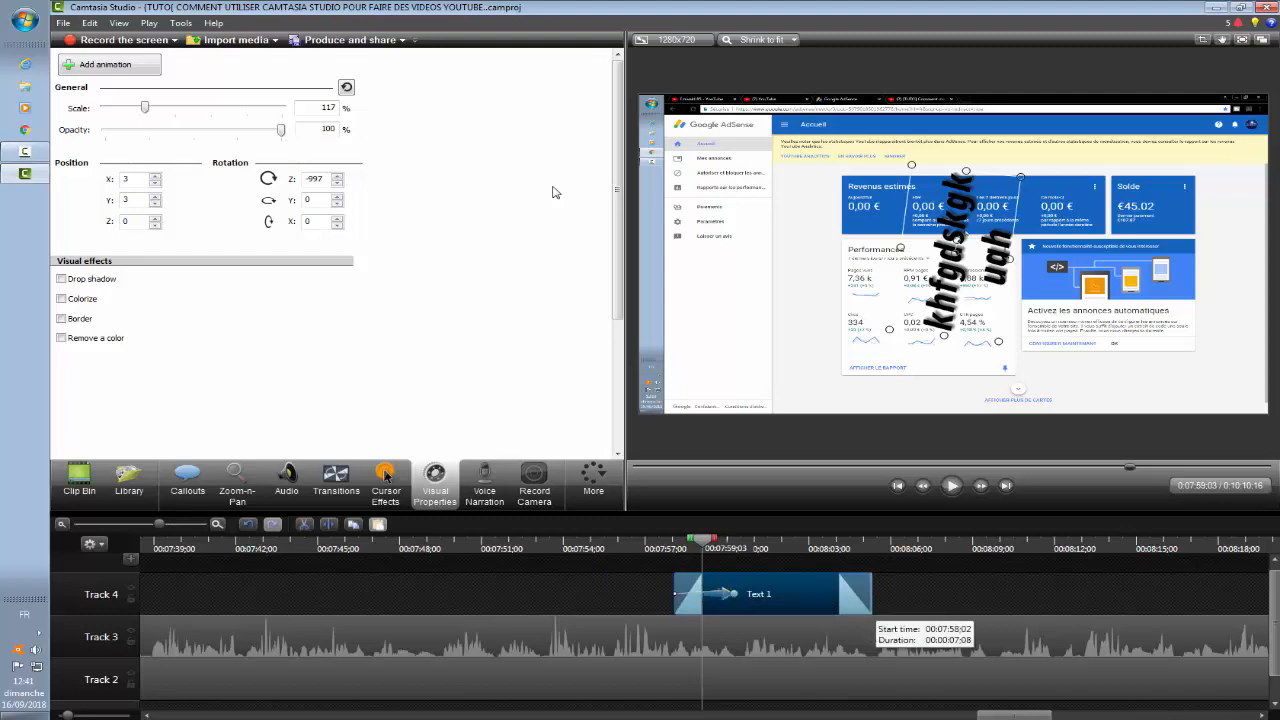
pyautogui.moveTo(871, 594)
pyautogui.mouseDown()
pyautogui.moveTo(831, 594)
pyautogui.moveTo(868, 594)
pyautogui.mouseUp()
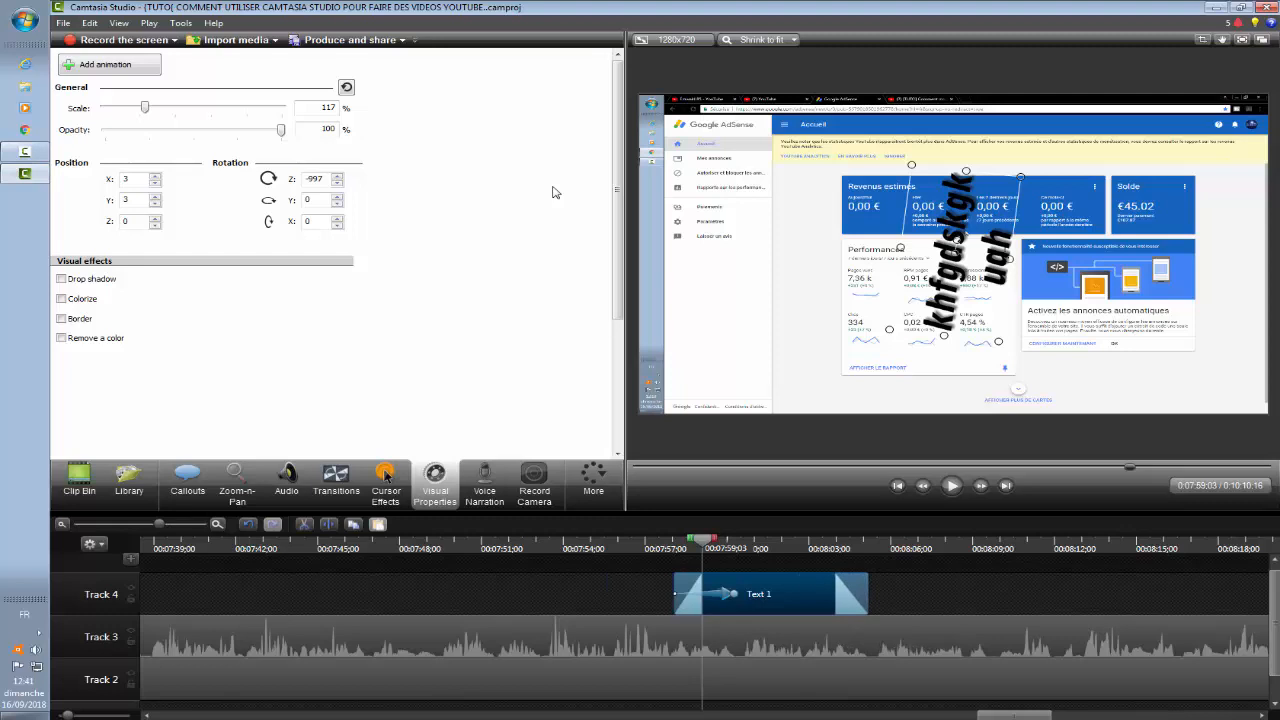
# - Play back the animated text callout from 0:07:57;12, just before it starts, and pause after its animation ends
pyautogui.moveTo(703, 540); pyautogui.dragTo(656, 540)
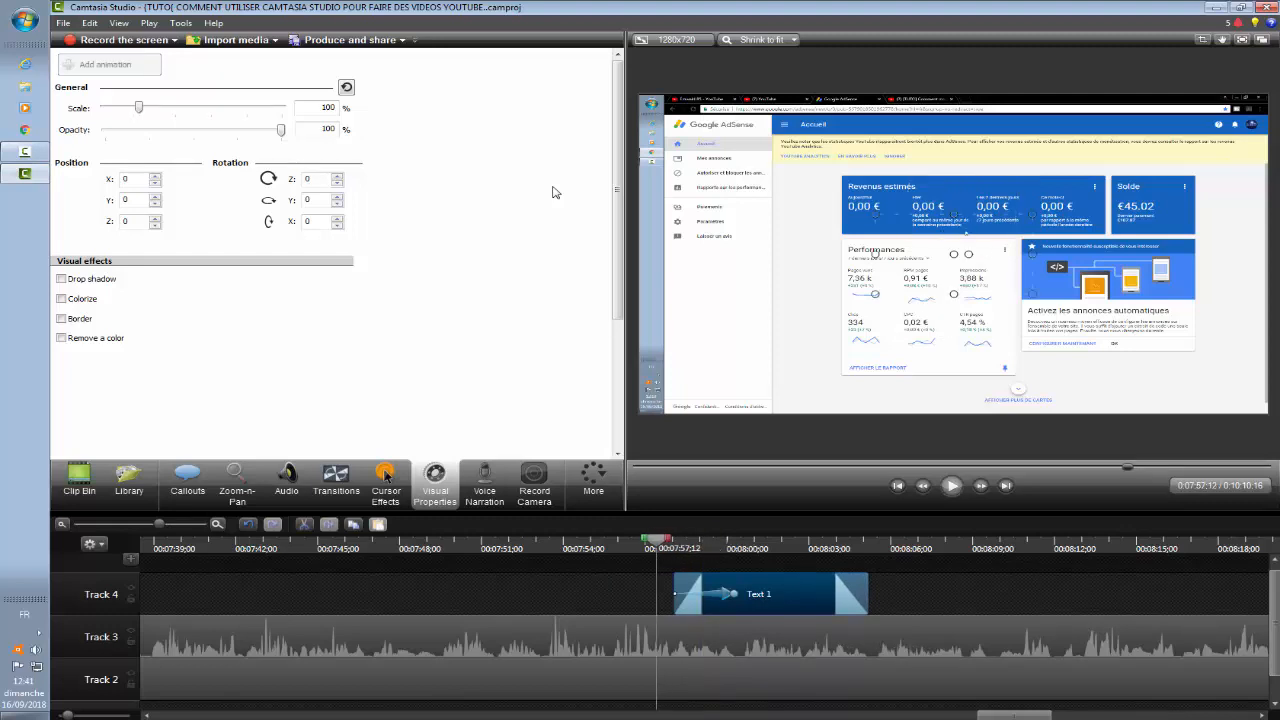
pyautogui.click(951, 485)
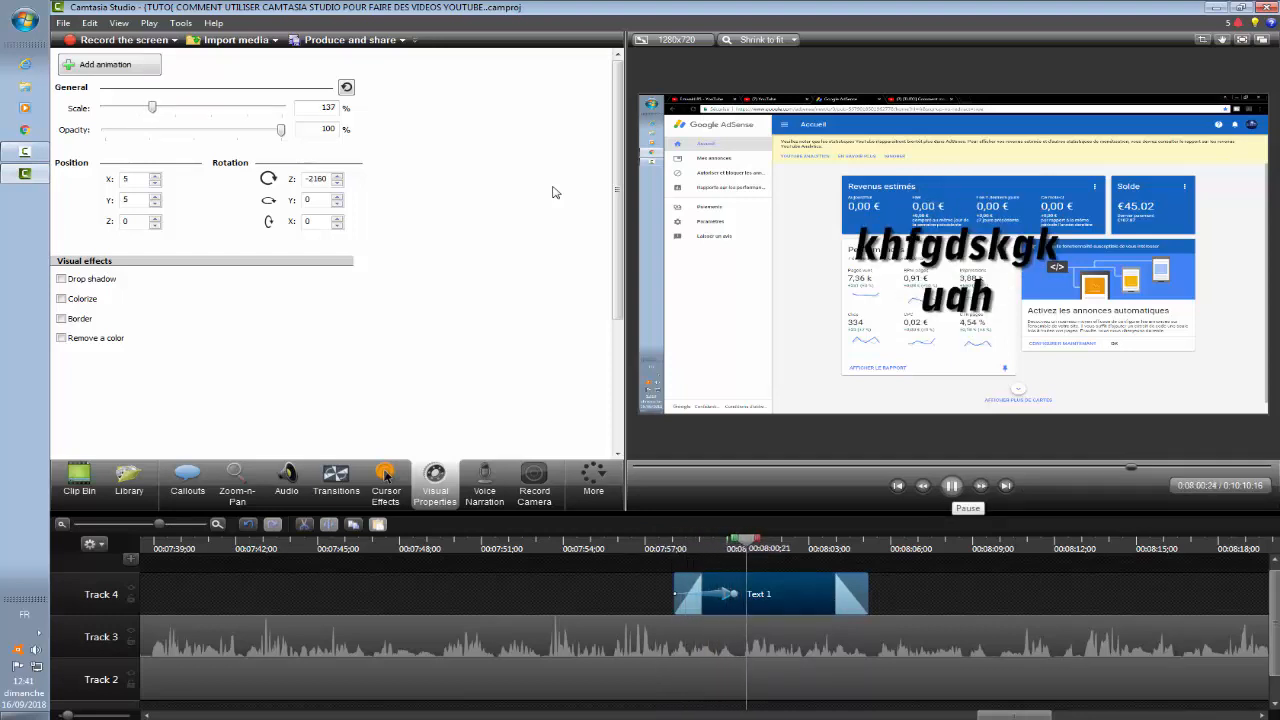
pyautogui.click(951, 485)
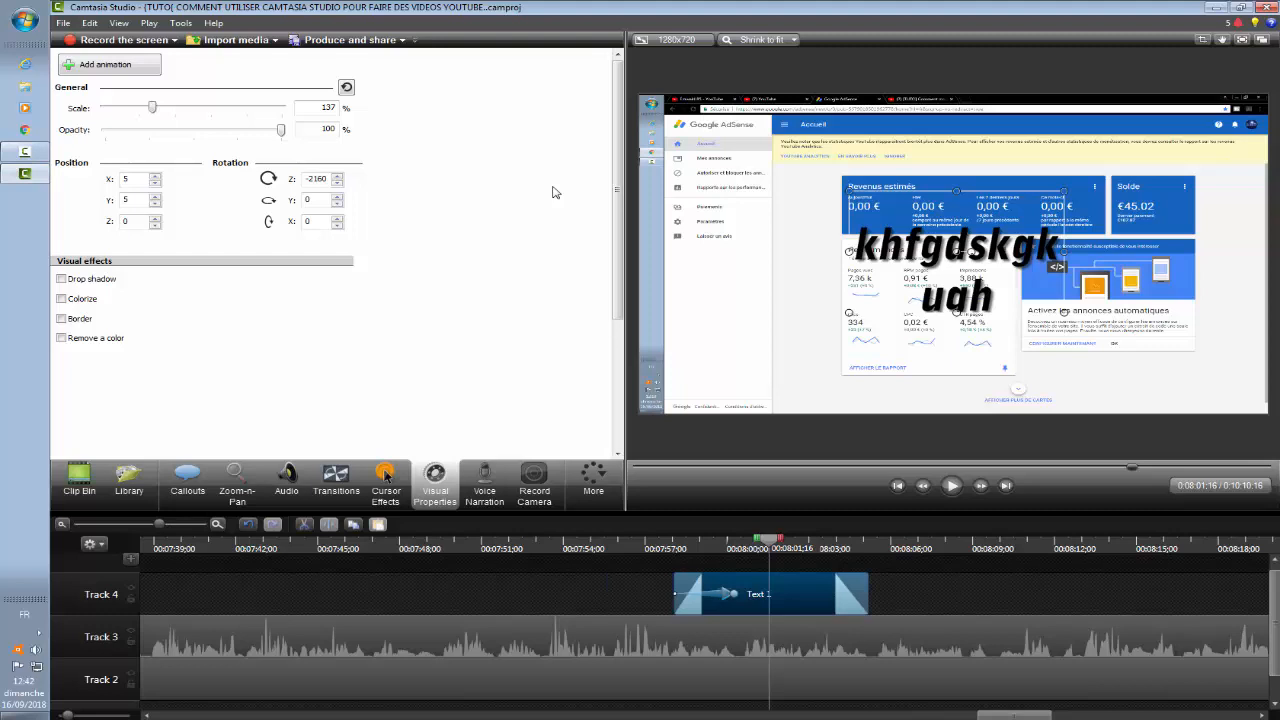
# - Add a Zoom-n-Pan animation at 0:08:01;16 that zooms in on the Accueil header at about 459%
pyautogui.click(237, 485)
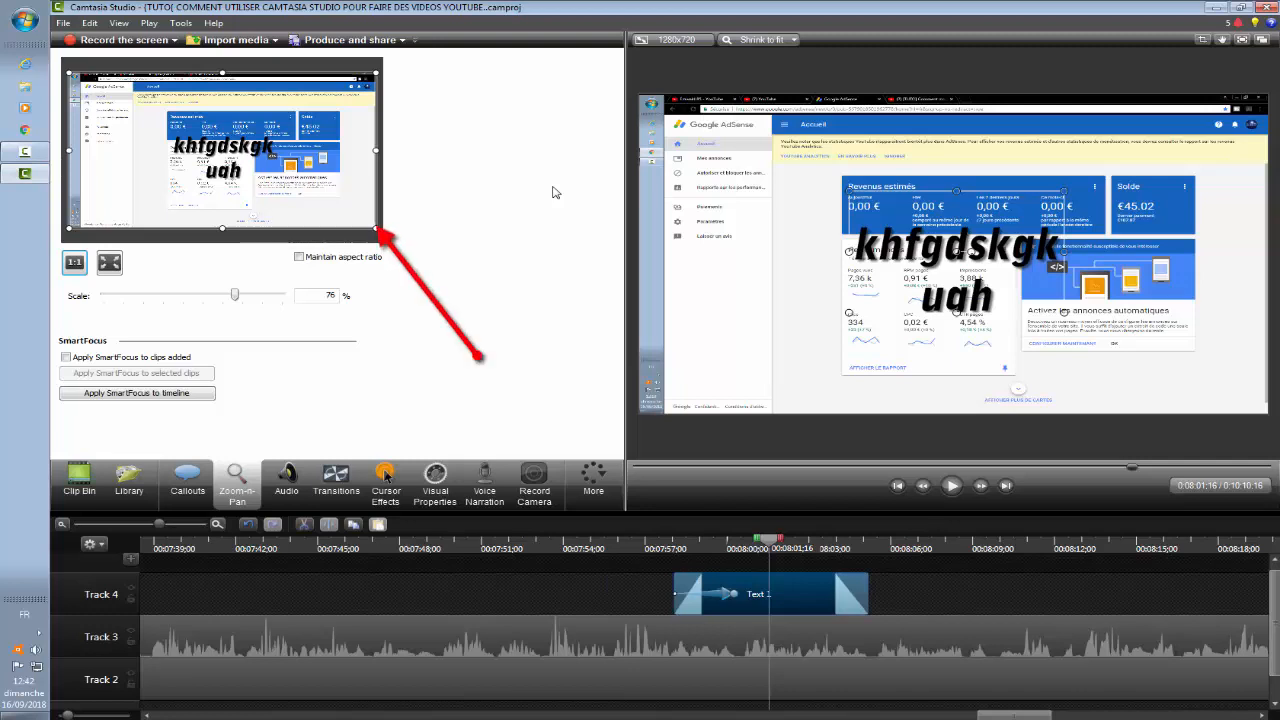
pyautogui.moveTo(376, 228); pyautogui.dragTo(167, 88)
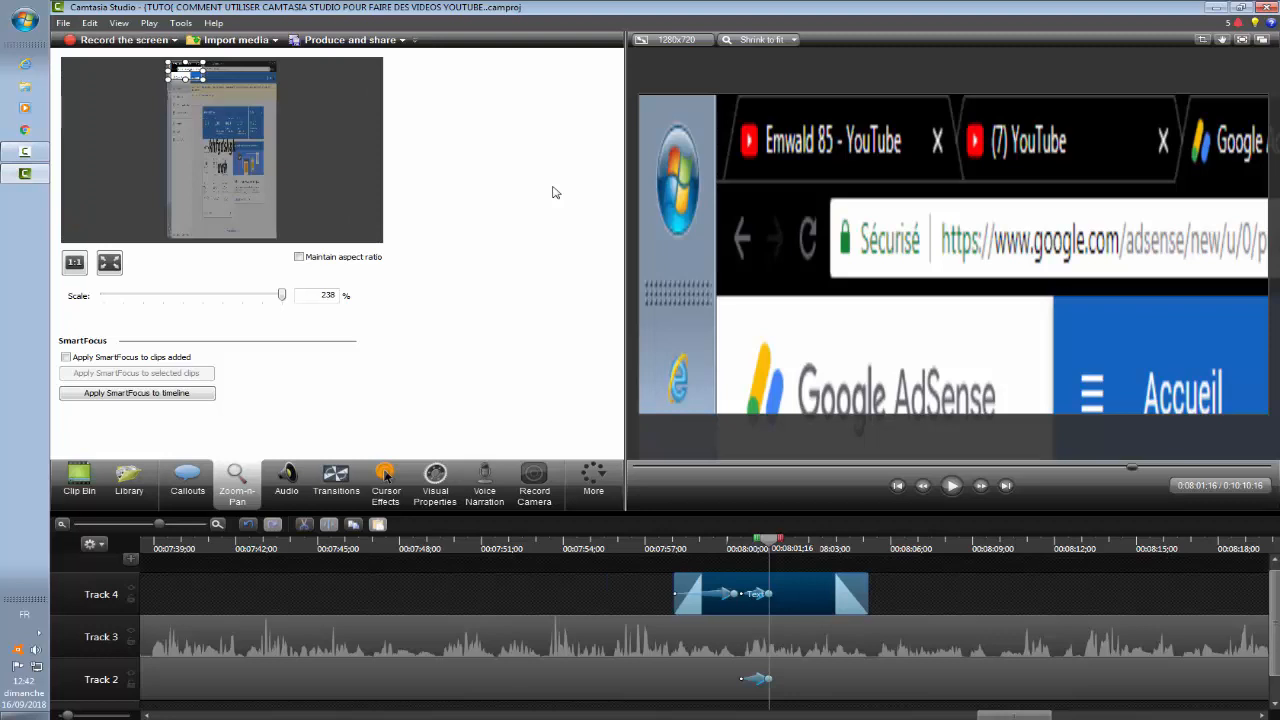
pyautogui.moveTo(185, 62); pyautogui.dragTo(189, 79)
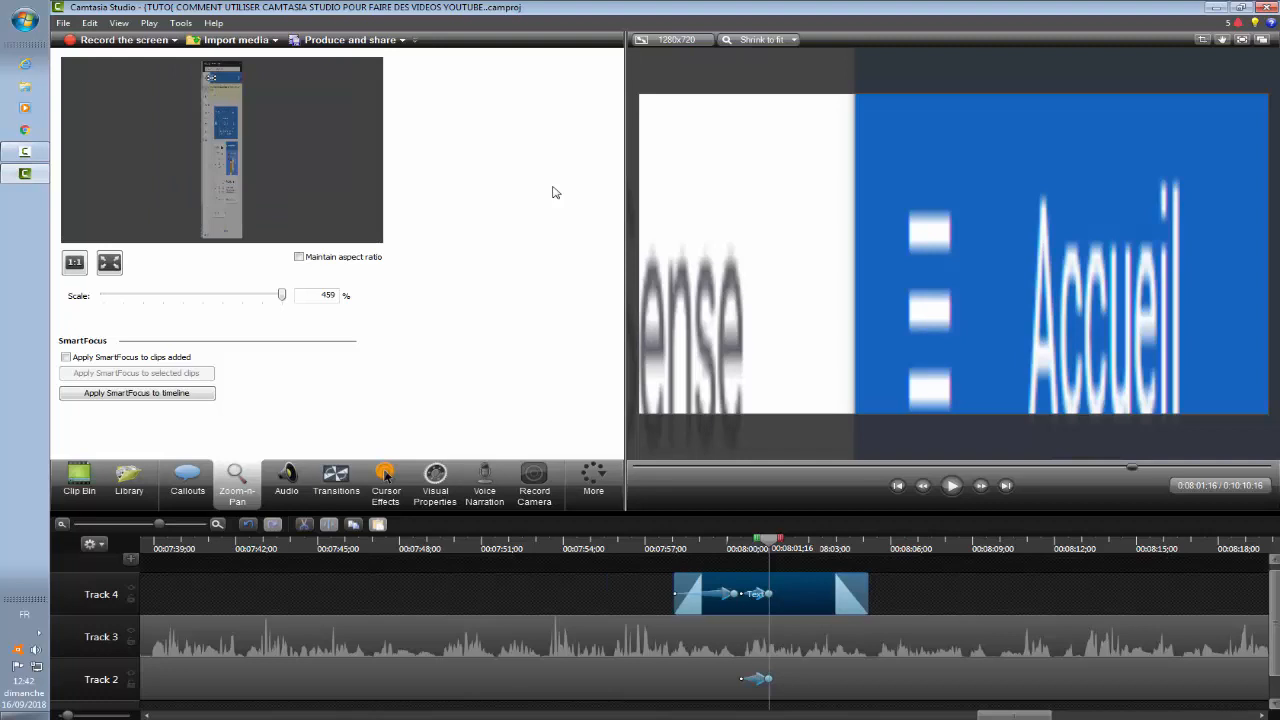
# - Play back the zoom animation from 0:07:59;17 and pause after the zoom-in finishes
pyautogui.moveTo(1273, 621); pyautogui.dragTo(1273, 645)
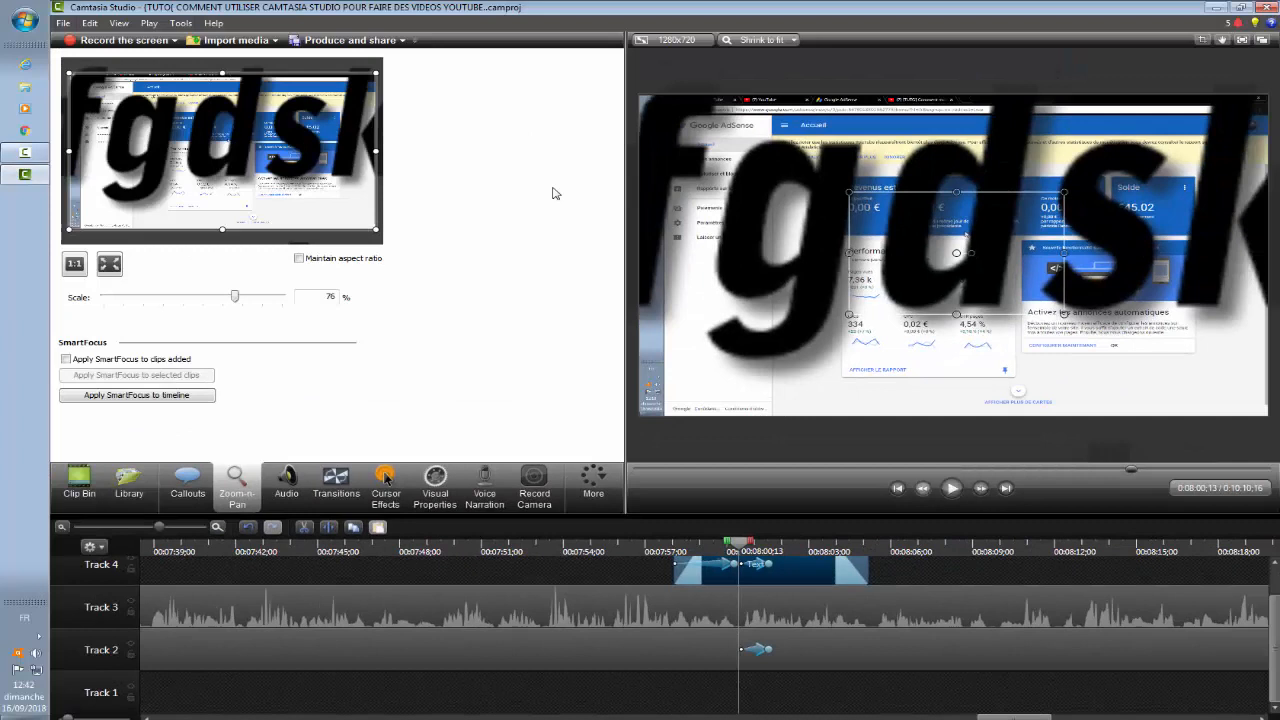
pyautogui.press(',')
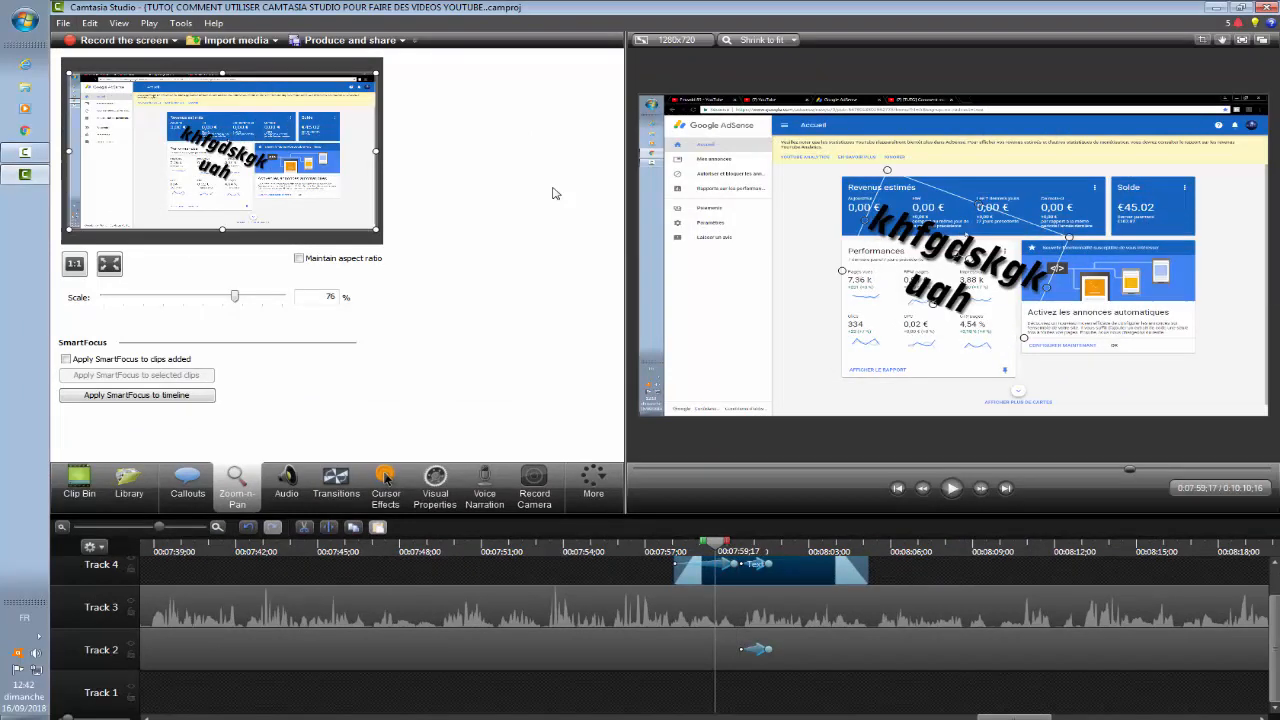
pyautogui.press('space')
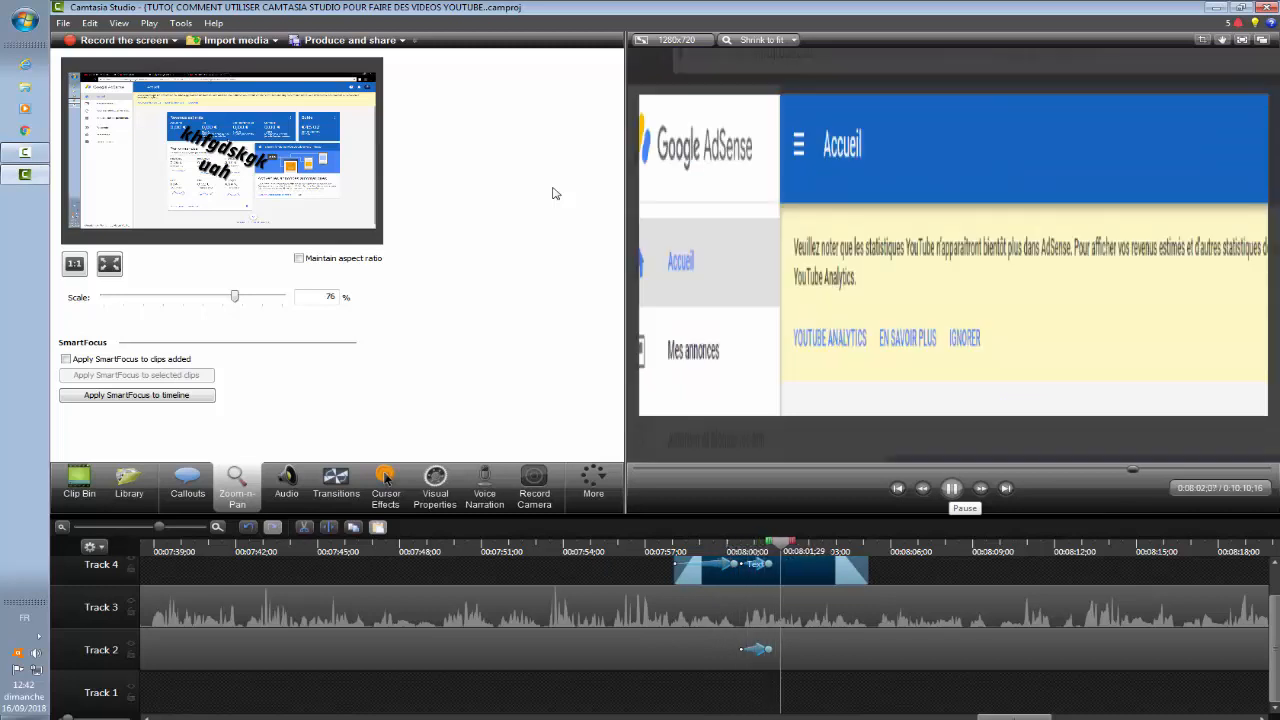
pyautogui.press('space')
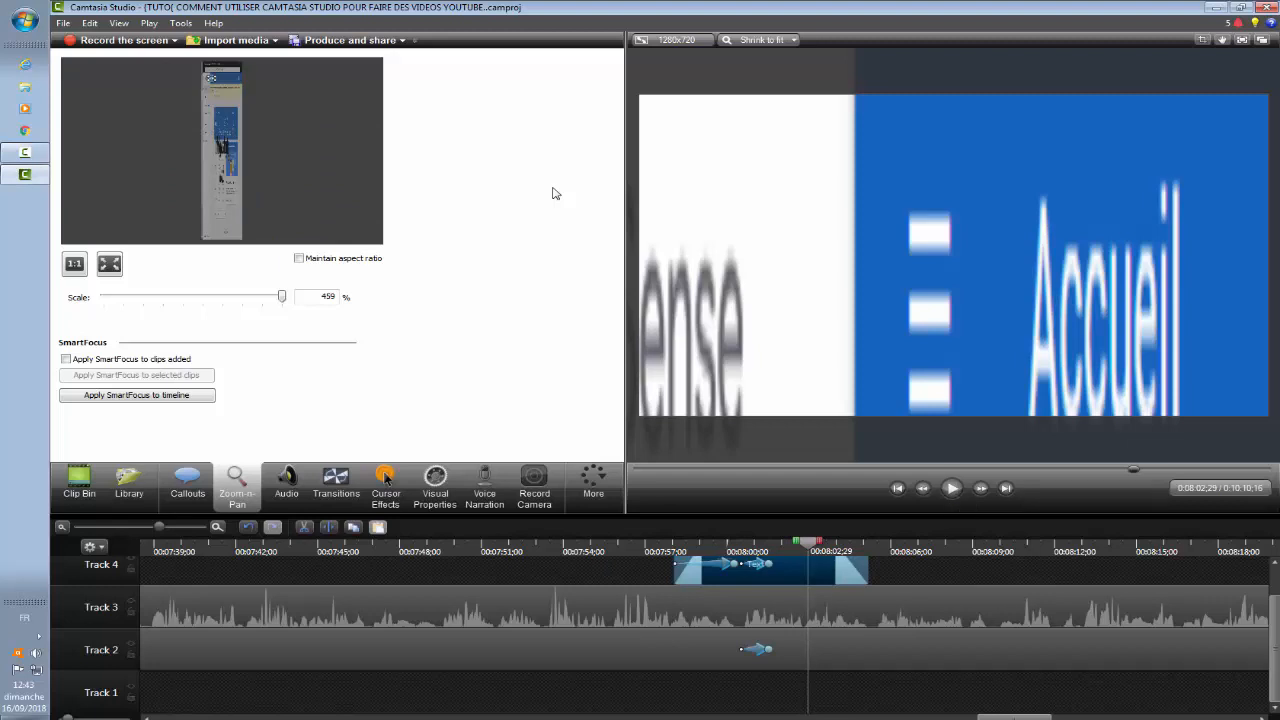
# - Add a zoom-out at 0:08:02;01 by scaling the media to fit the entire canvas, and deselect the clip
pyautogui.hotkey('ctrl', 'Left')
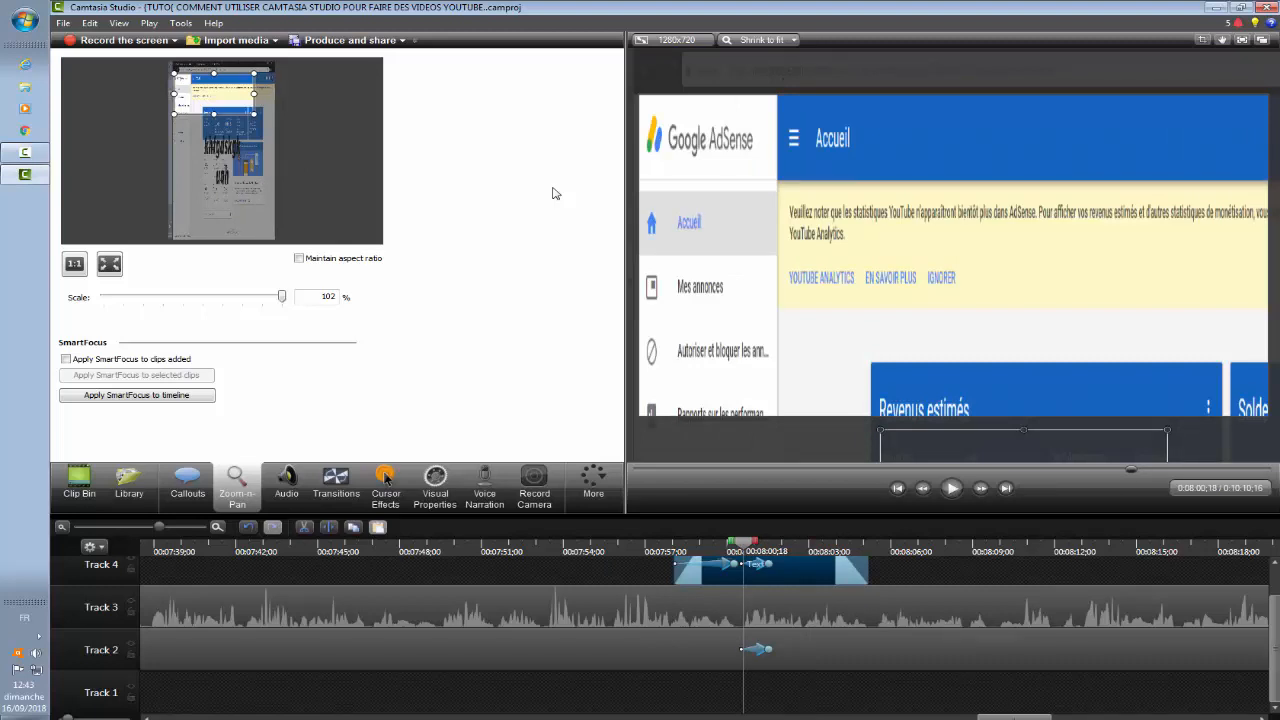
pyautogui.hotkey('ctrl', 'Right')
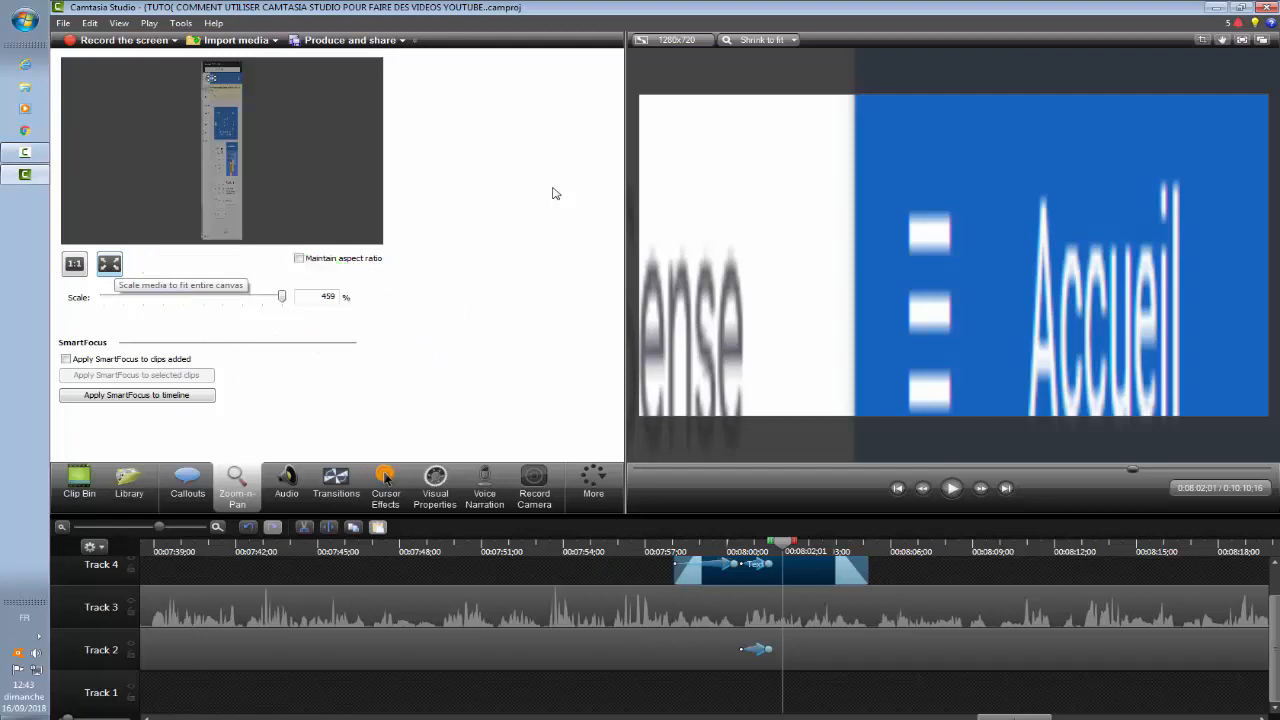
pyautogui.click(109, 264)
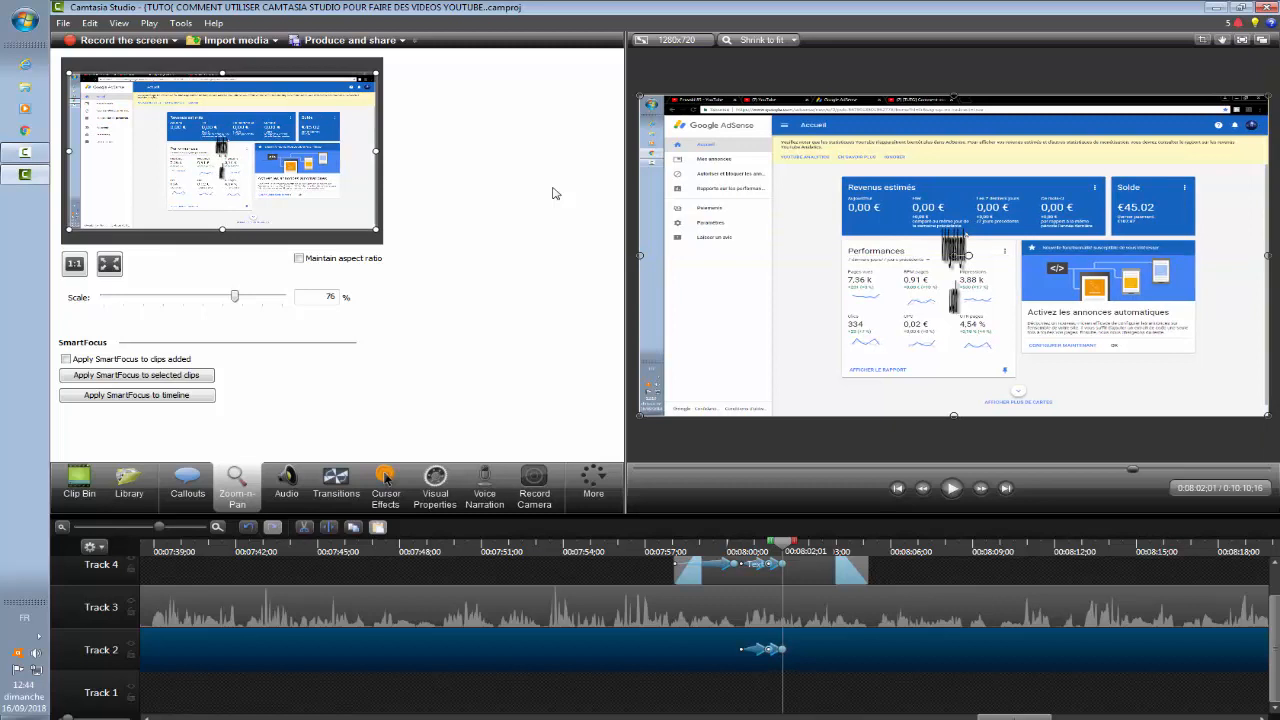
pyautogui.hotkey('ctrl', 'd')
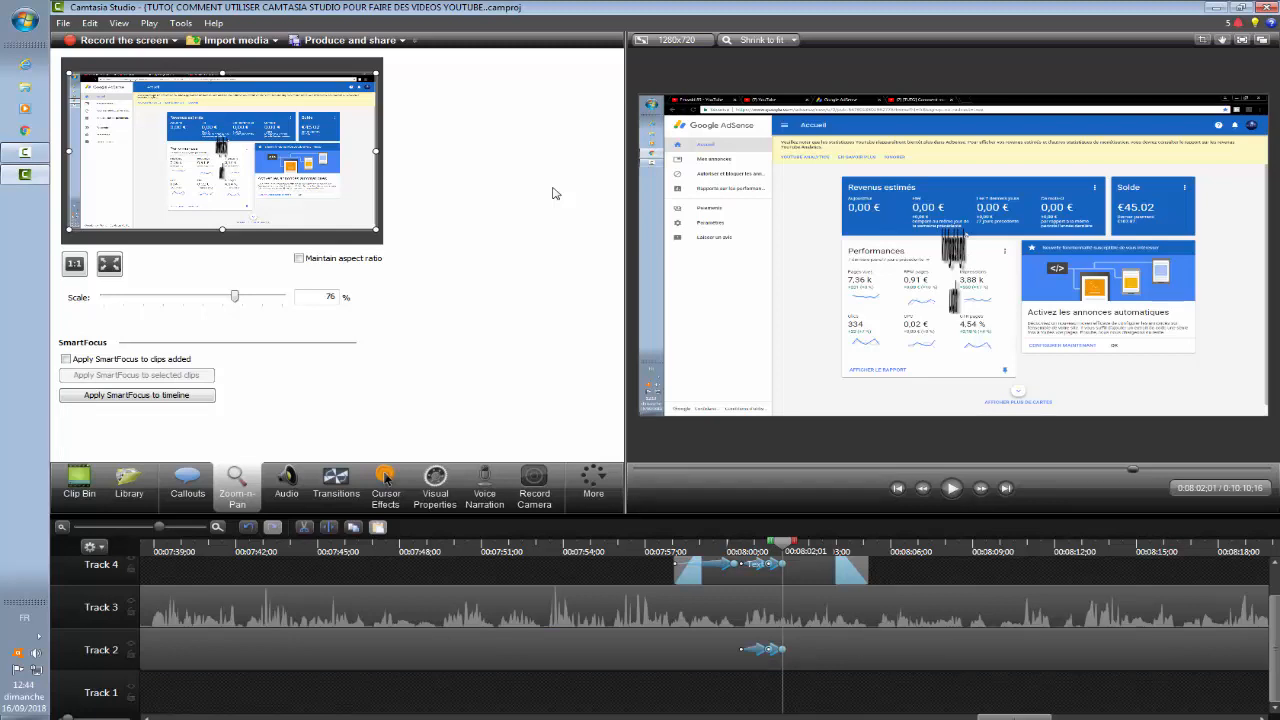
# - Play back the zoom-in and zoom-out sequence through the end of the text callout
pyautogui.hotkey('ctrl', 'alt', 'Left')
pyautogui.press('space')
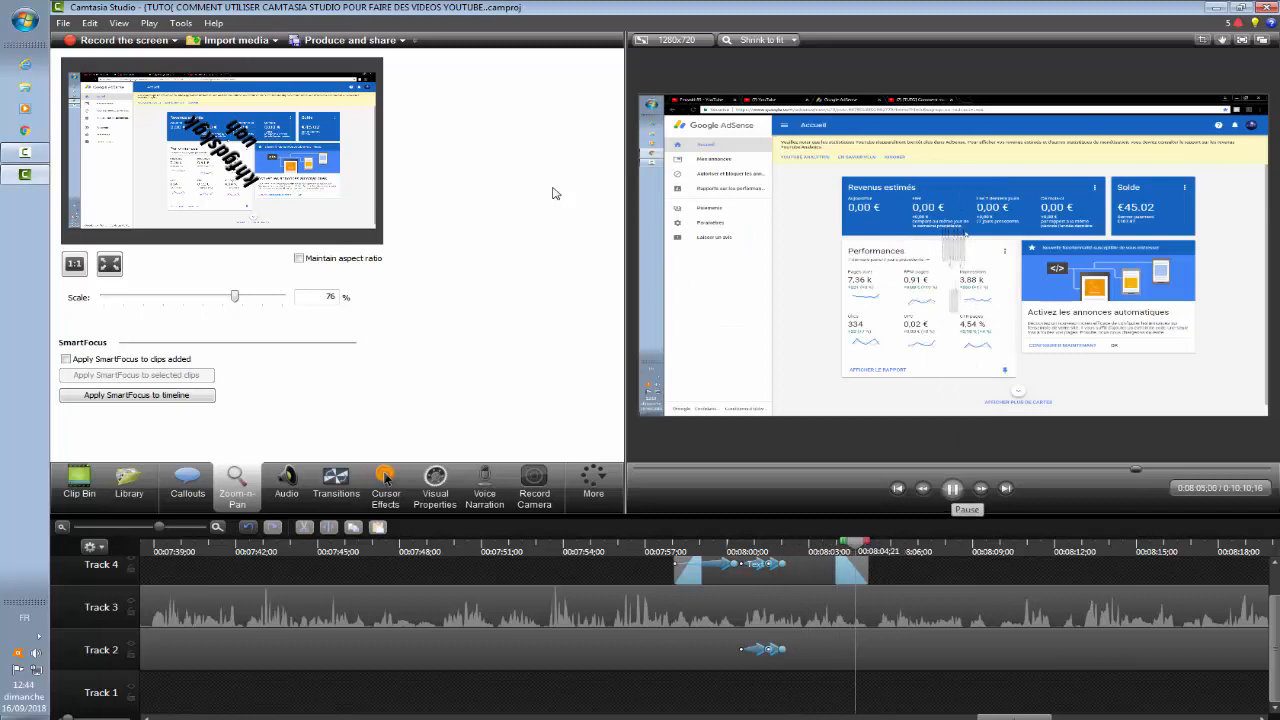
pyautogui.press('space')
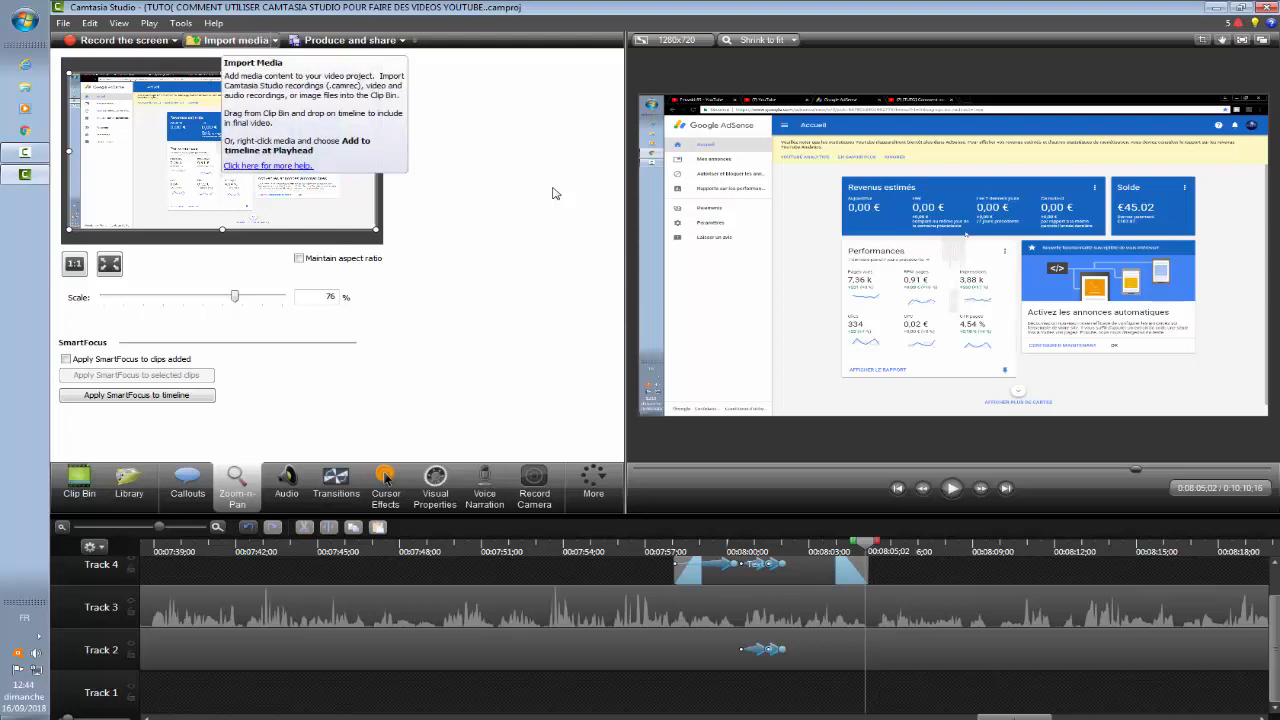
# - Open the media import dialog to view the outro folder and close it without importing anything
pyautogui.hotkey('ctrl', 'i')
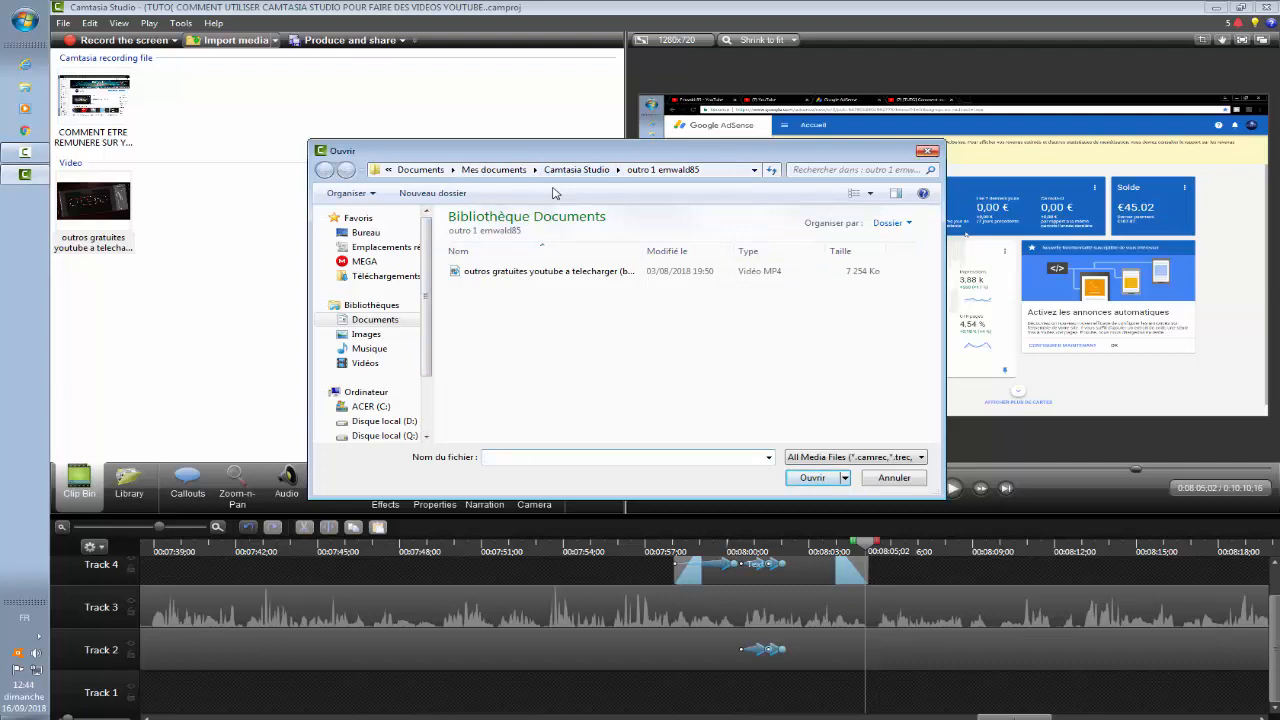
pyautogui.press('Escape')
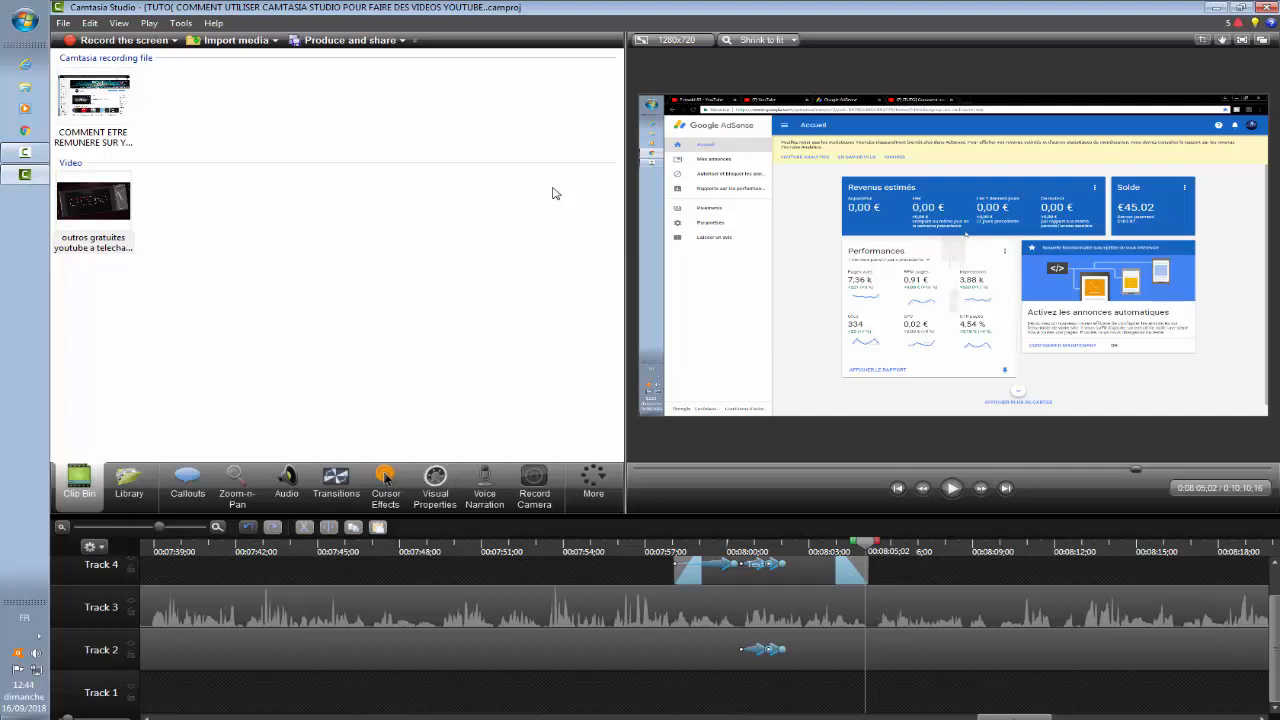
pyautogui.click(556, 193)
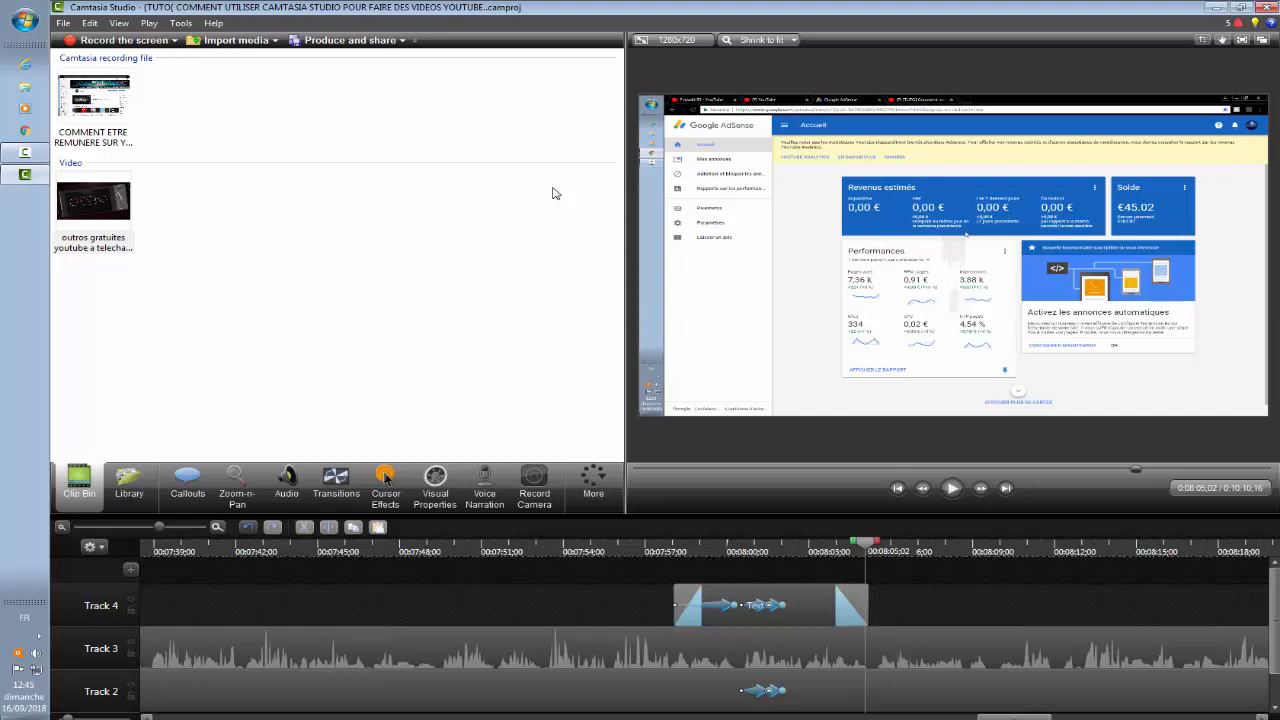
# - Browse back through the timeline to the part of the recording around 0:05:24
pyautogui.hscroll(-10, 556, 193)
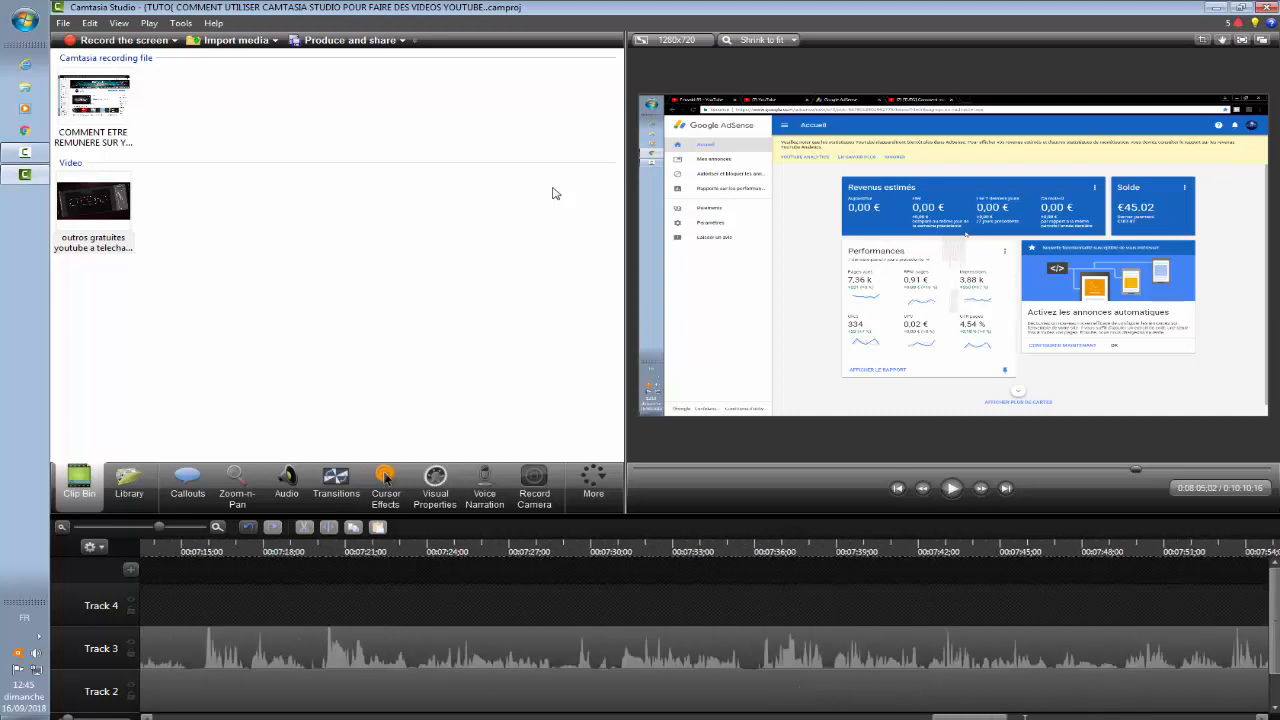
pyautogui.hscroll(-6, 556, 193)
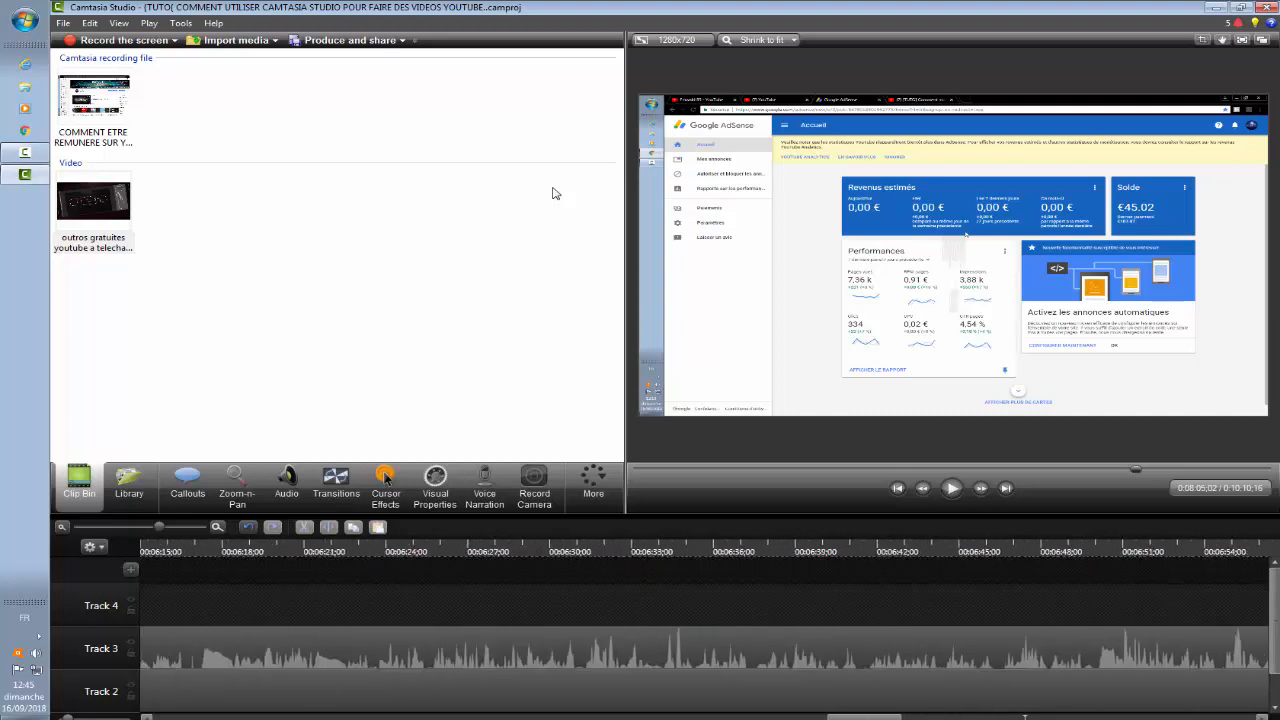
pyautogui.hscroll(-9, 556, 193)
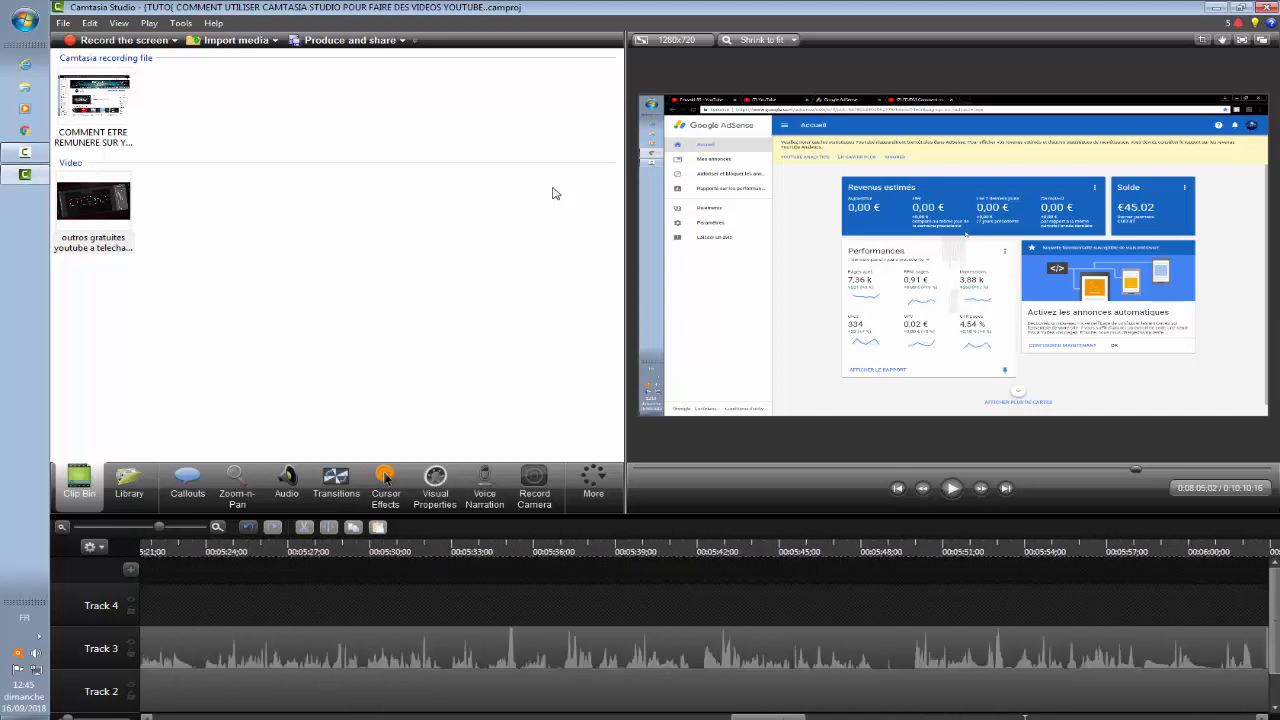